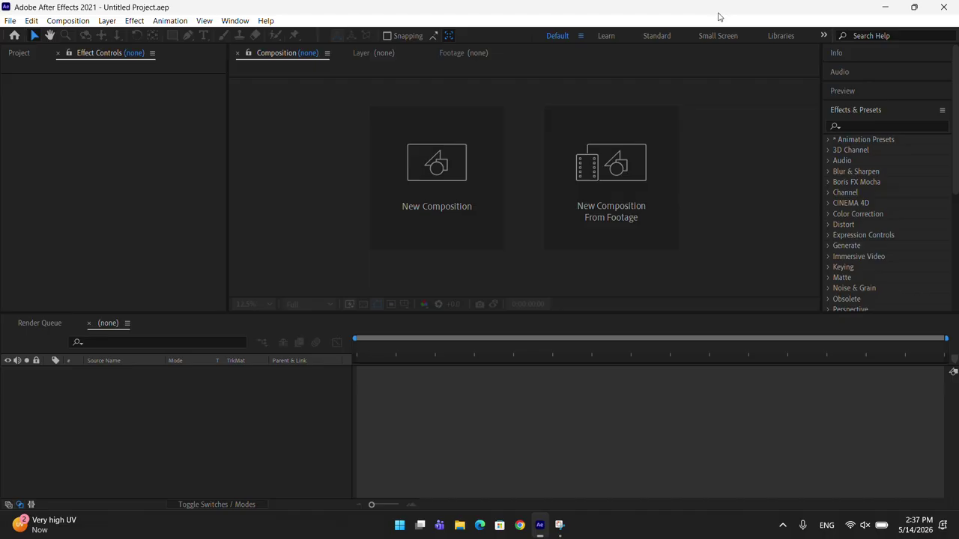
# - Create a 1080 x 1920 px composition at 29.97 fps lasting 30 seconds and fit it to the viewer
pyautogui.click(437, 163)
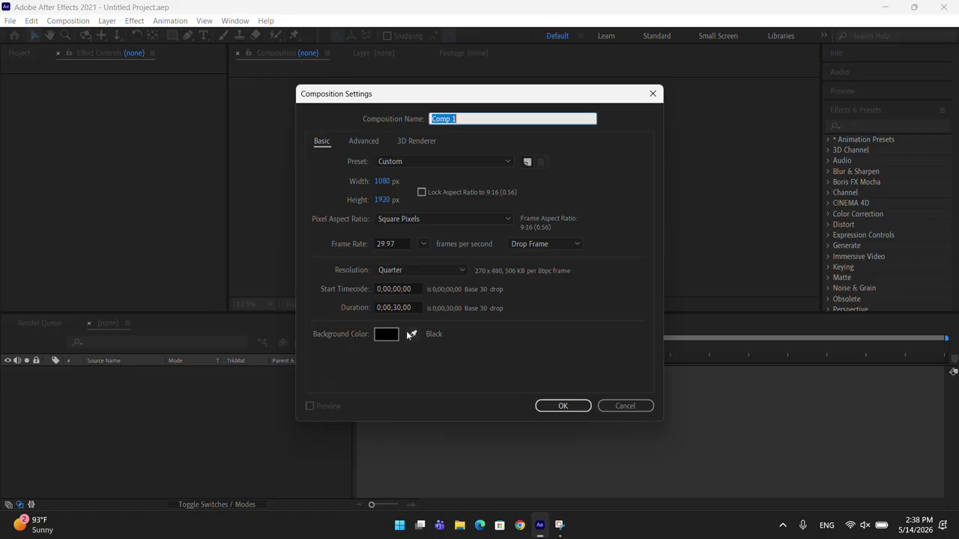
pyautogui.click(562, 405)
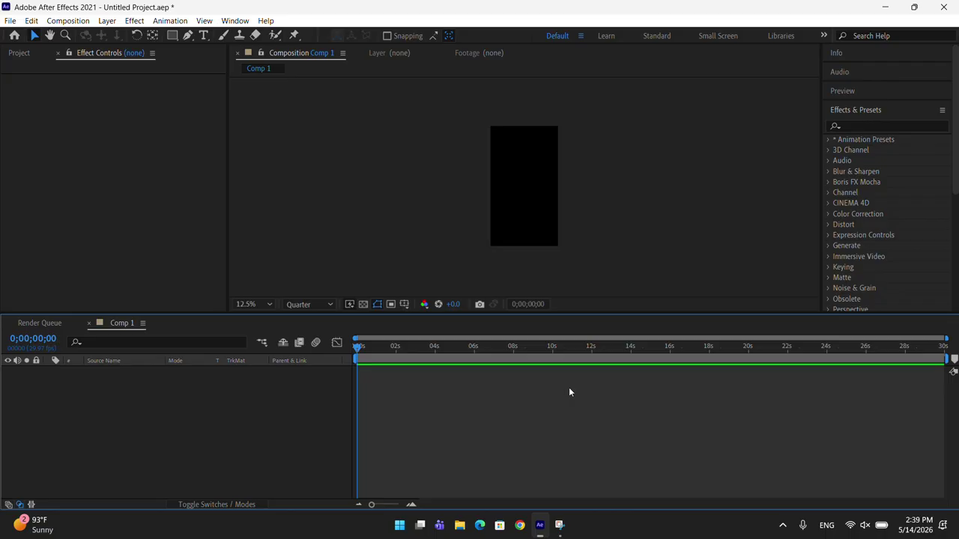
pyautogui.click(255, 304)
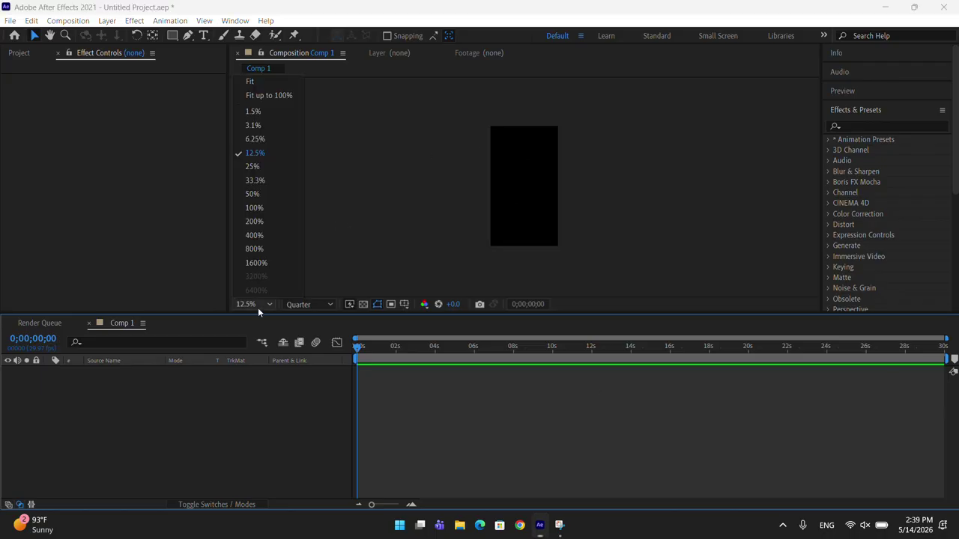
pyautogui.click(270, 87)
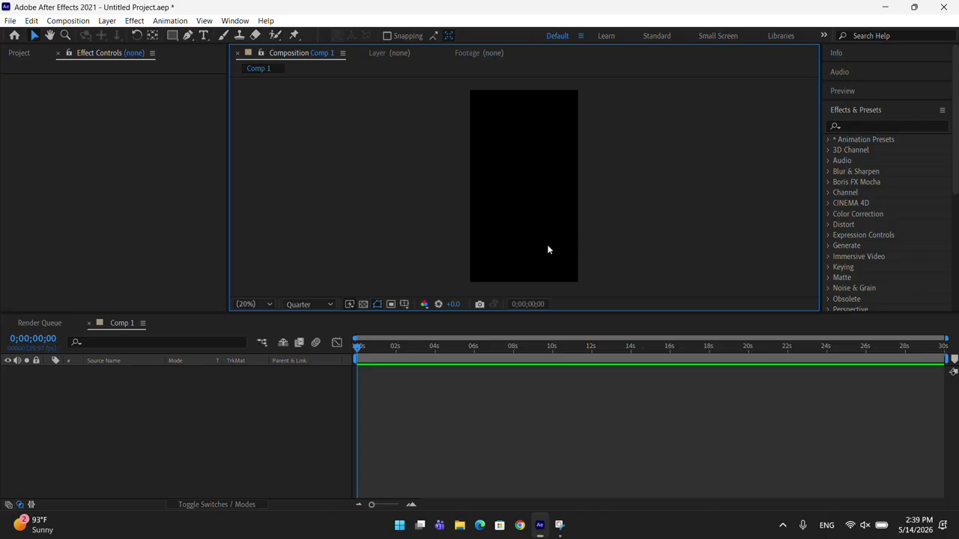
# - Set the composition's preview resolution to Full, trying Quarter for comparison
pyautogui.click(320, 305)
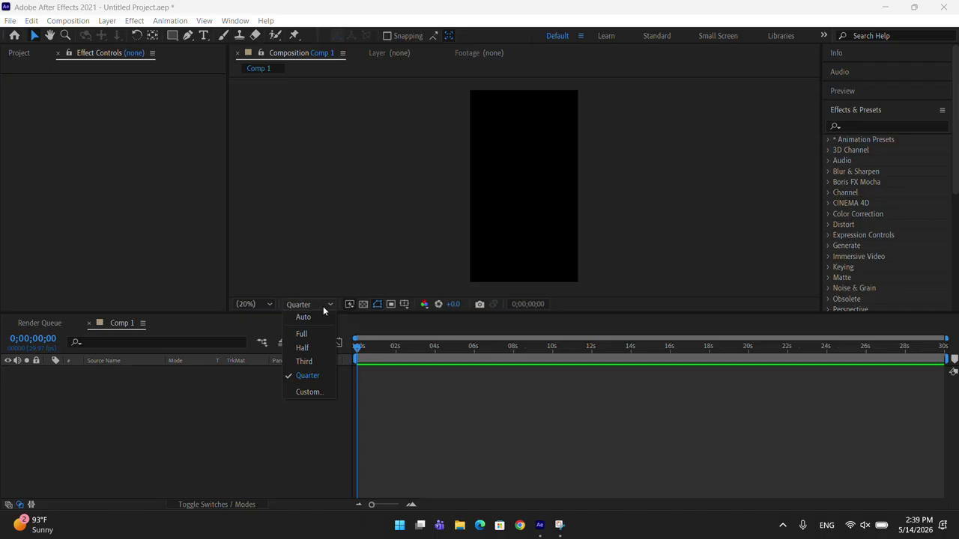
pyautogui.click(321, 335)
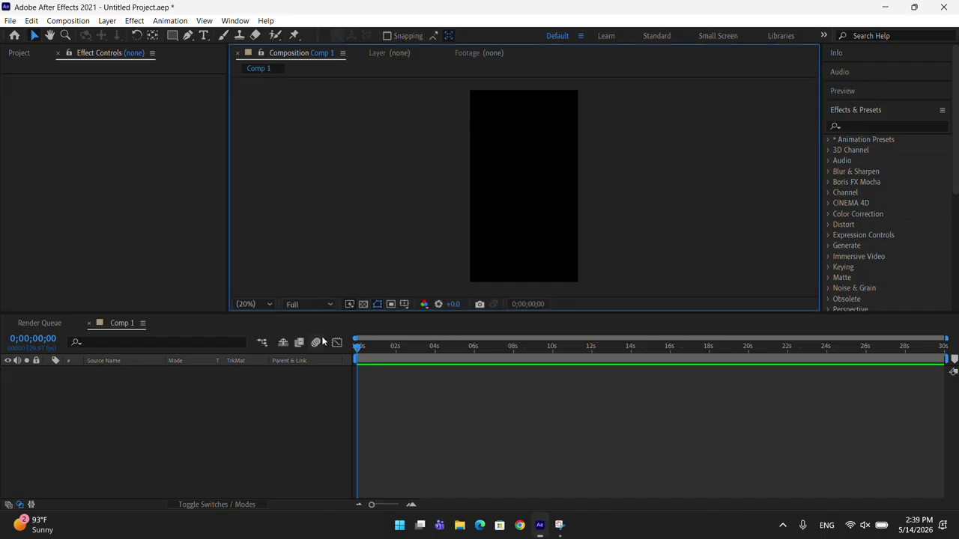
pyautogui.click(319, 307)
pyautogui.click(308, 377)
pyautogui.click(312, 304)
pyautogui.click(313, 333)
# - Import the video vecteezy_decorative-floral-arrangement-with-copy-space_5479401 from Downloads as footage
pyautogui.click(23, 55)
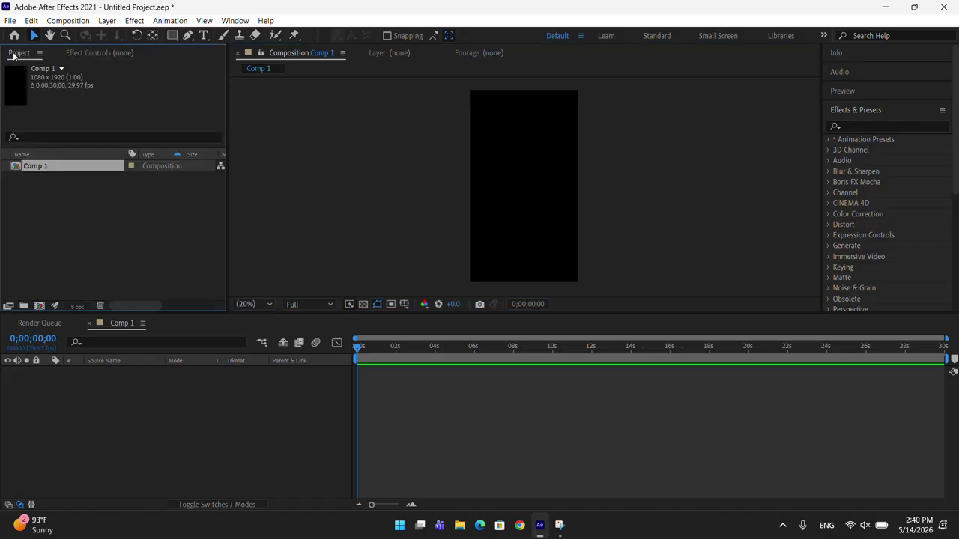
pyautogui.click(105, 54)
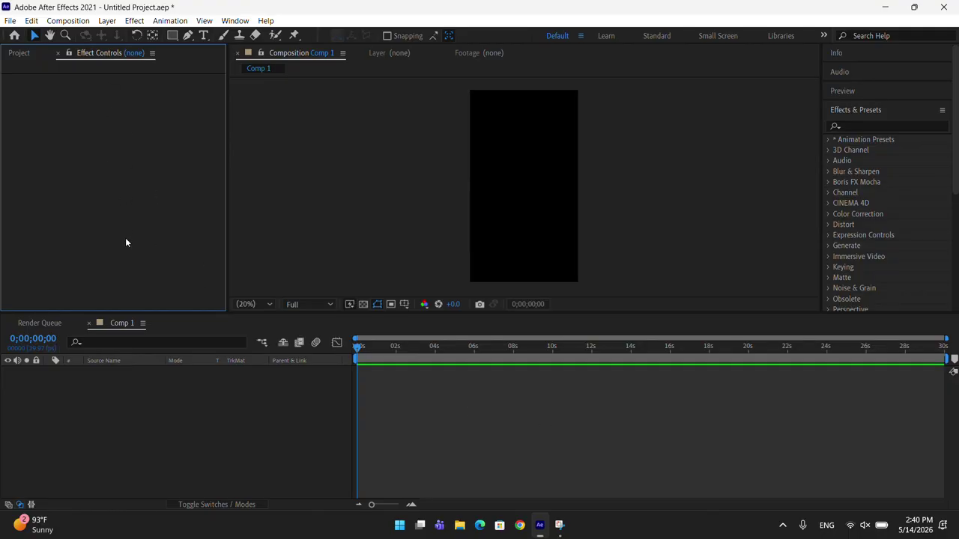
pyautogui.click(29, 53)
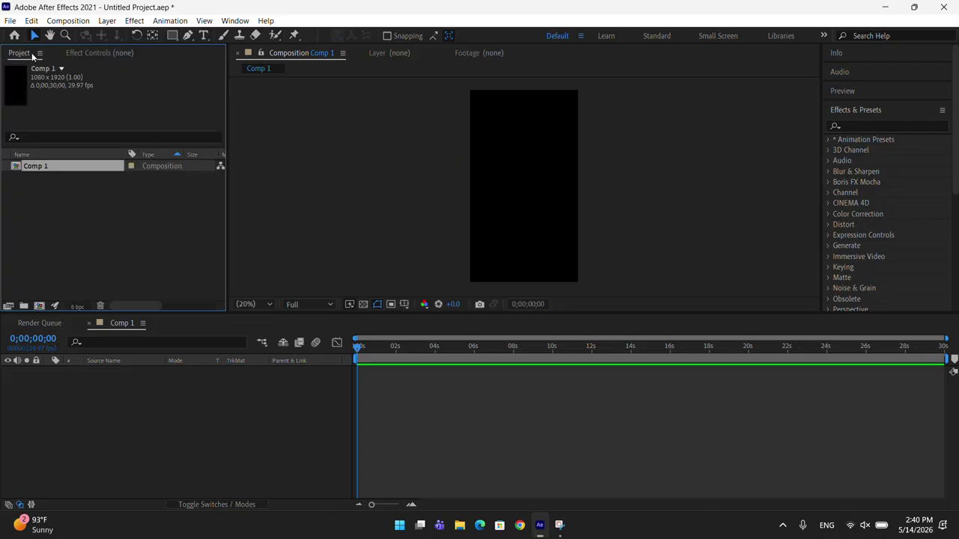
pyautogui.doubleClick(109, 224)
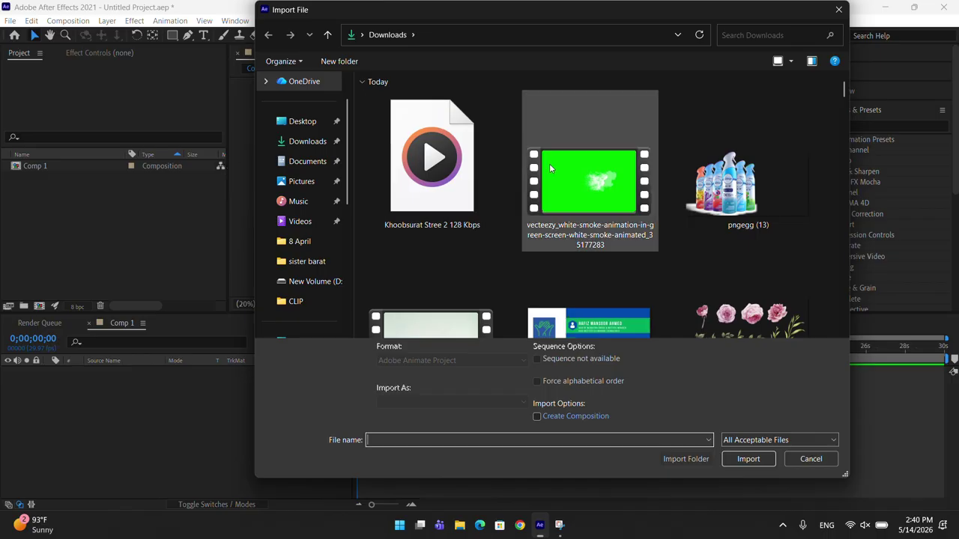
pyautogui.scroll(-3, 701, 201)
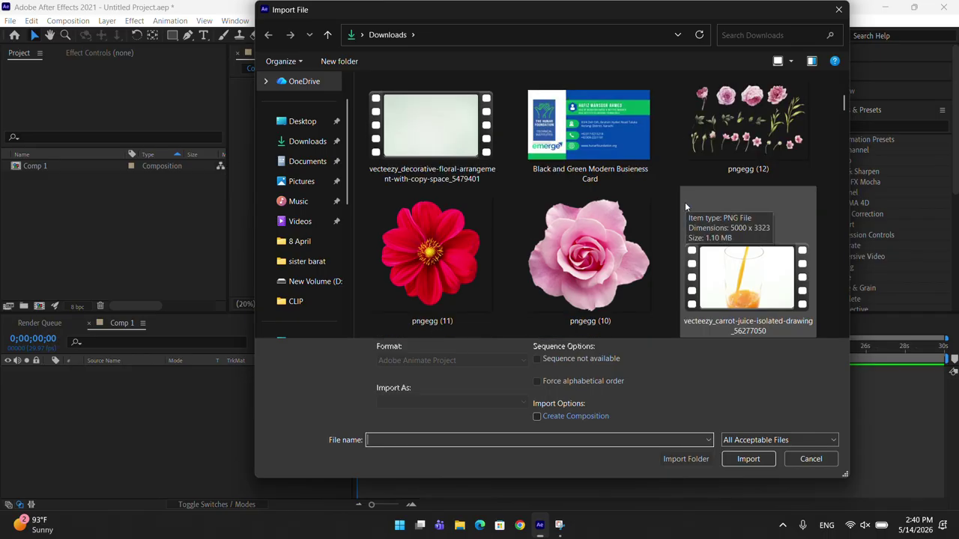
pyautogui.click(464, 187)
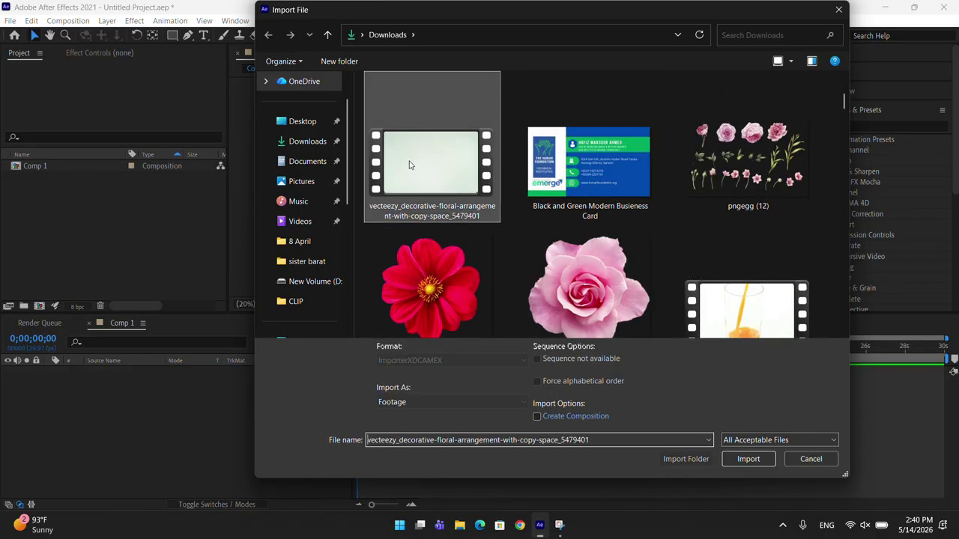
pyautogui.click(740, 459)
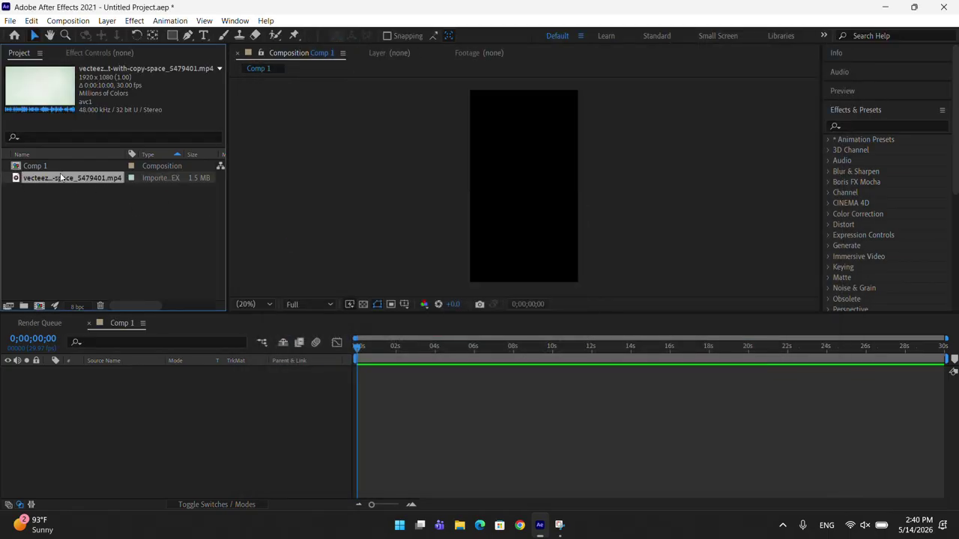
# - Place the floral video in Comp 1 and rotate it upright by 90° so it fills the portrait frame
pyautogui.moveTo(62, 179); pyautogui.dragTo(533, 182)
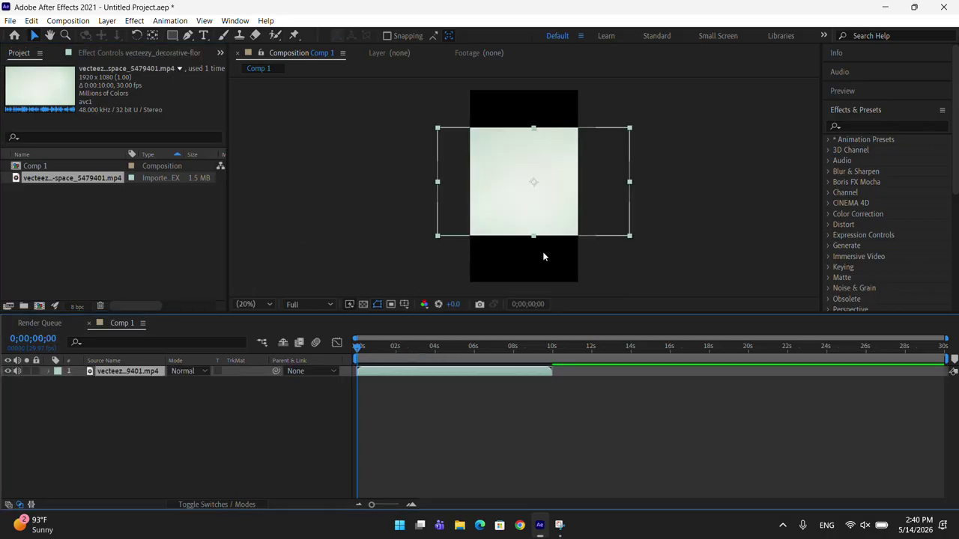
pyautogui.moveTo(556, 229); pyautogui.dragTo(546, 214)
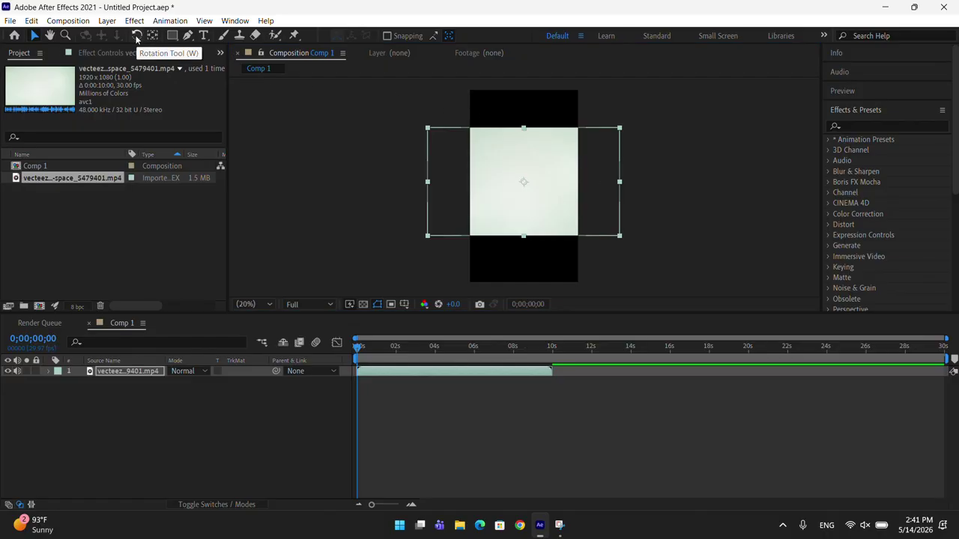
pyautogui.click(136, 36)
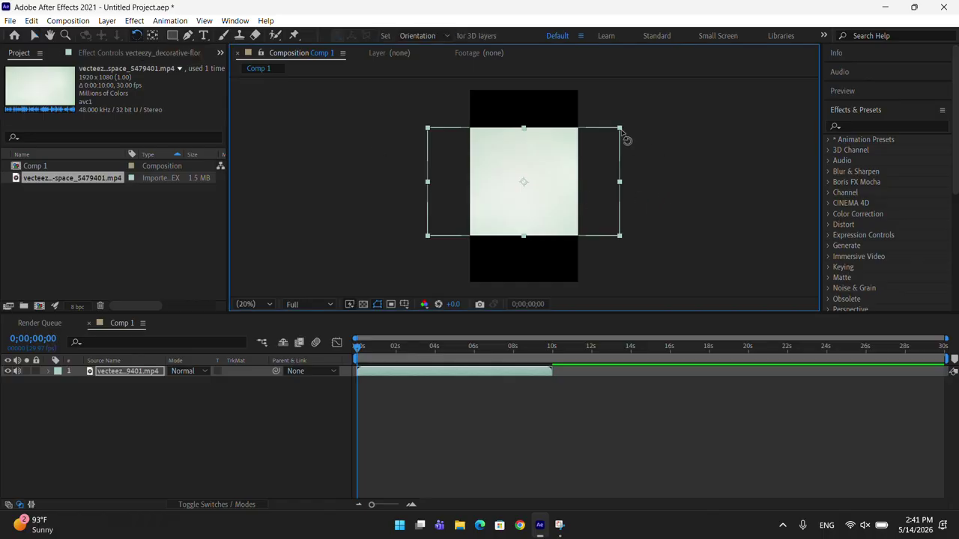
pyautogui.moveTo(622, 134); pyautogui.dragTo(586, 257)
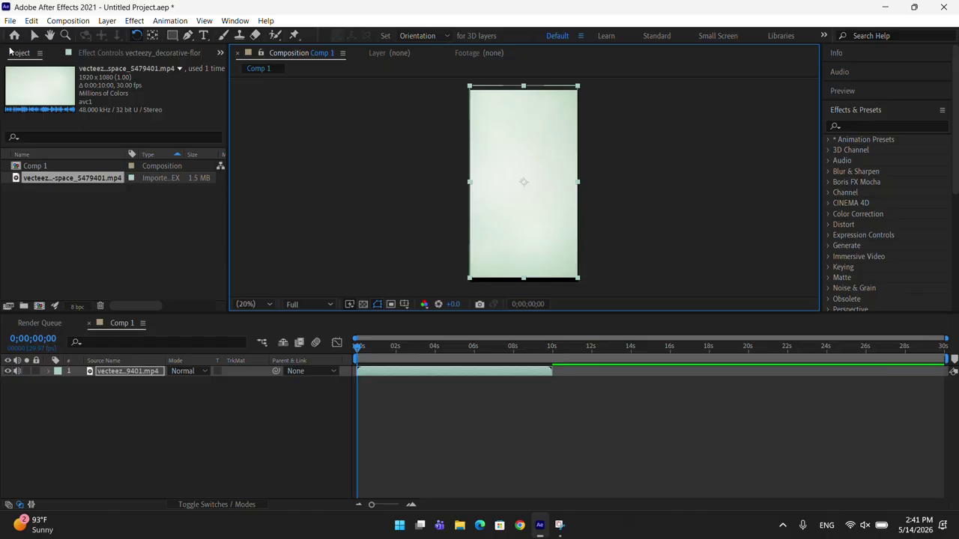
pyautogui.click(34, 36)
pyautogui.moveTo(532, 205); pyautogui.dragTo(534, 210)
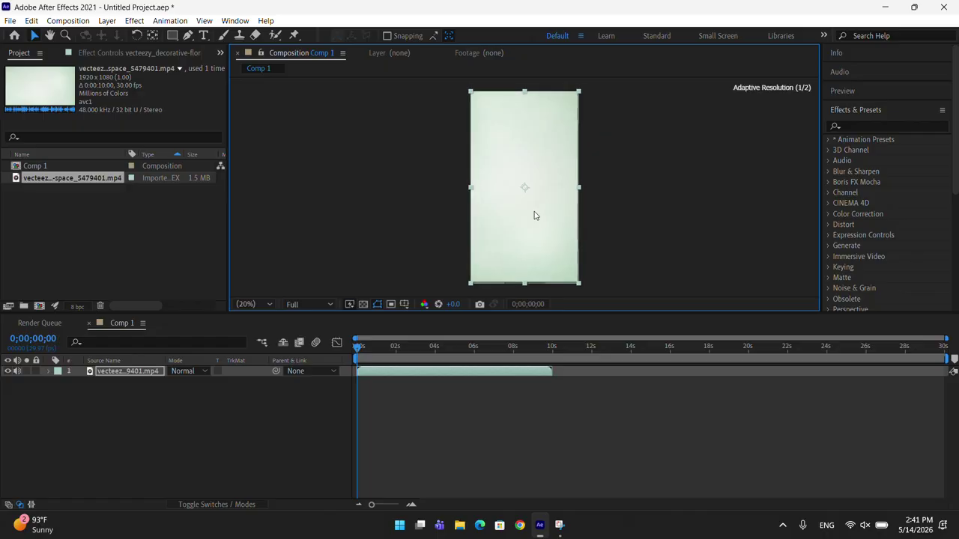
pyautogui.click(607, 212)
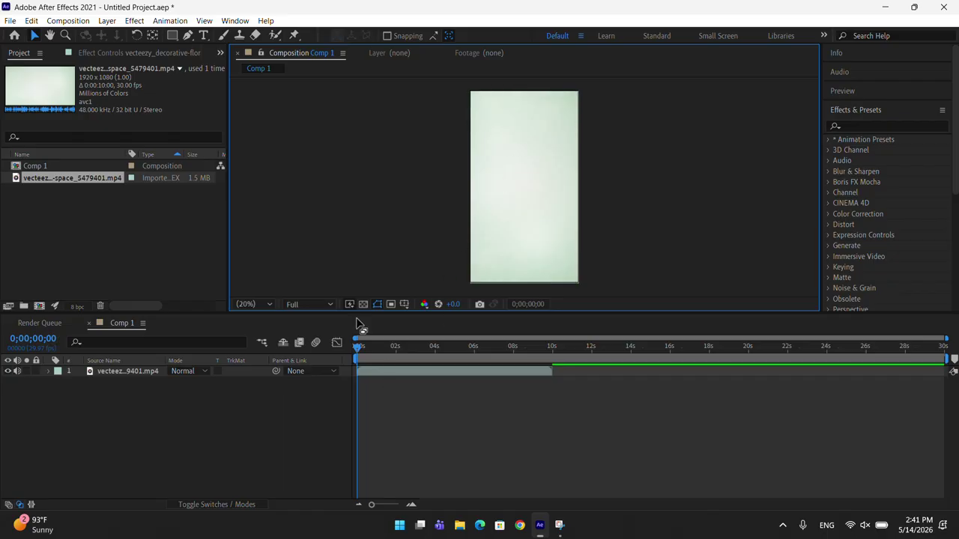
# - Set the preview resolution to Quarter and preview the floral video, moving the playhead to 0;00;03;13
pyautogui.click(304, 301)
pyautogui.click(314, 374)
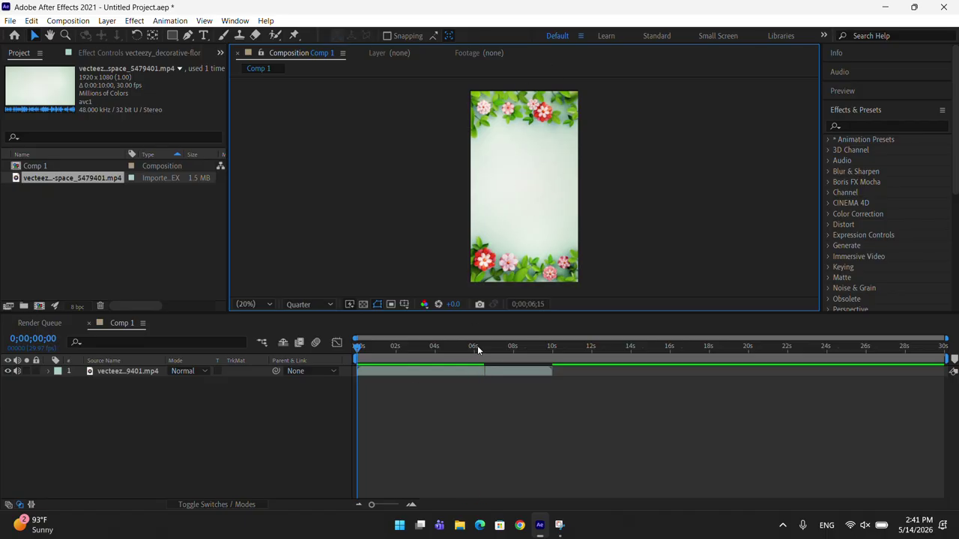
pyautogui.moveTo(477, 346); pyautogui.dragTo(425, 347)
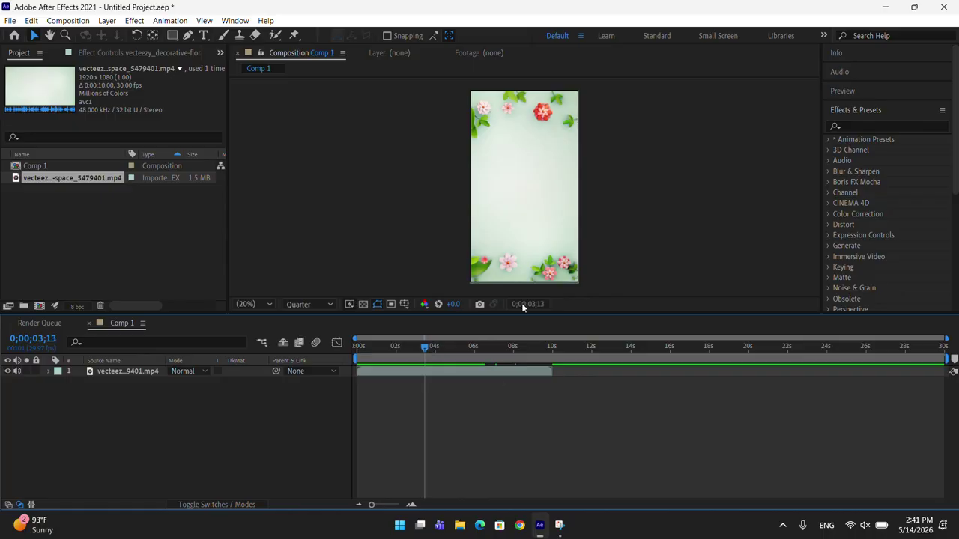
pyautogui.doubleClick(538, 216)
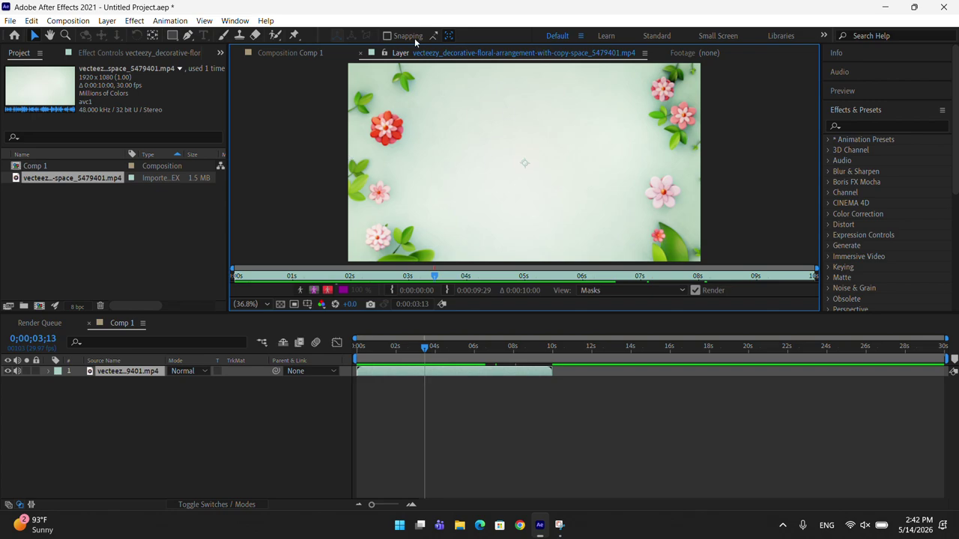
pyautogui.click(361, 53)
pyautogui.click(290, 56)
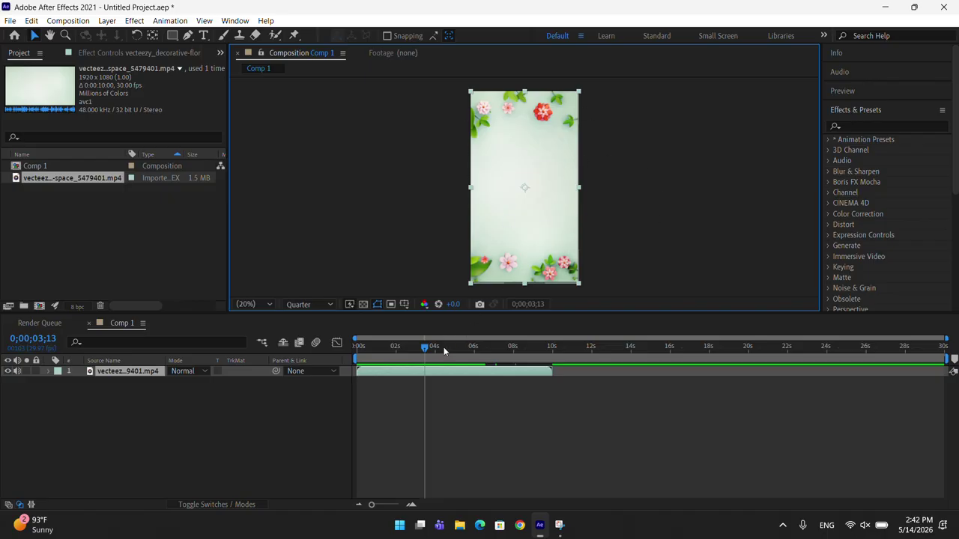
# - Check the floral video's length in the timeline and time-stretch the layer to a new duration of 20 seconds
pyautogui.moveTo(427, 347); pyautogui.dragTo(616, 348)
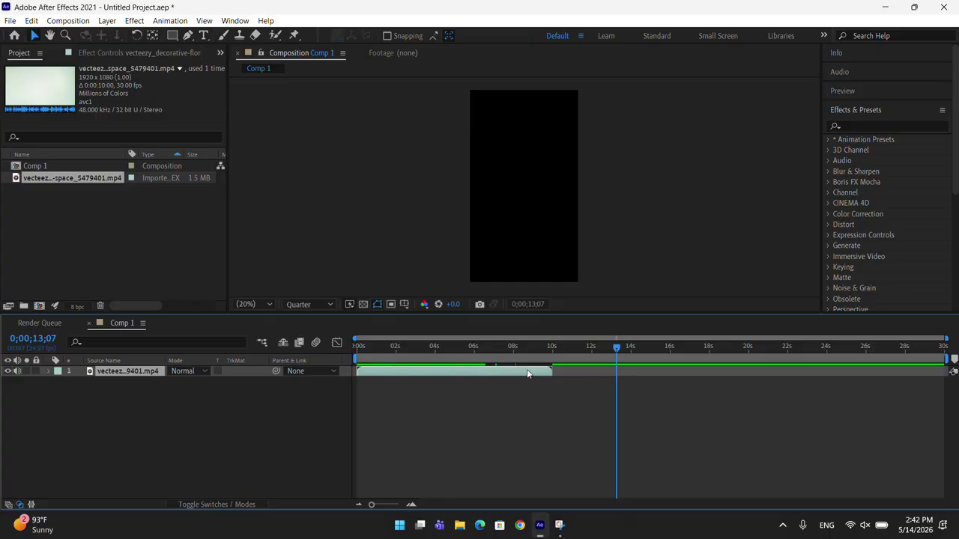
pyautogui.moveTo(367, 349)
pyautogui.mouseDown()
pyautogui.moveTo(430, 348)
pyautogui.moveTo(382, 347)
pyautogui.mouseUp()
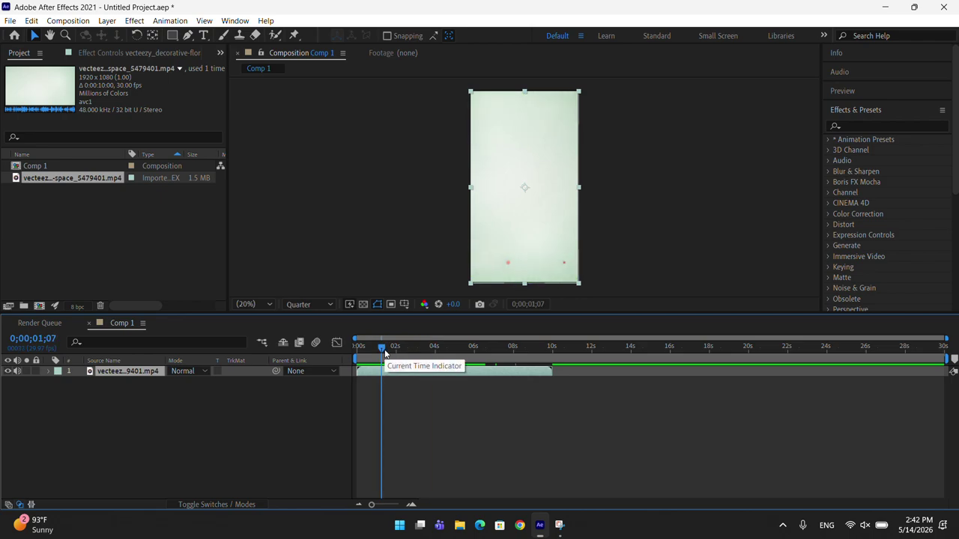
pyautogui.click(424, 347)
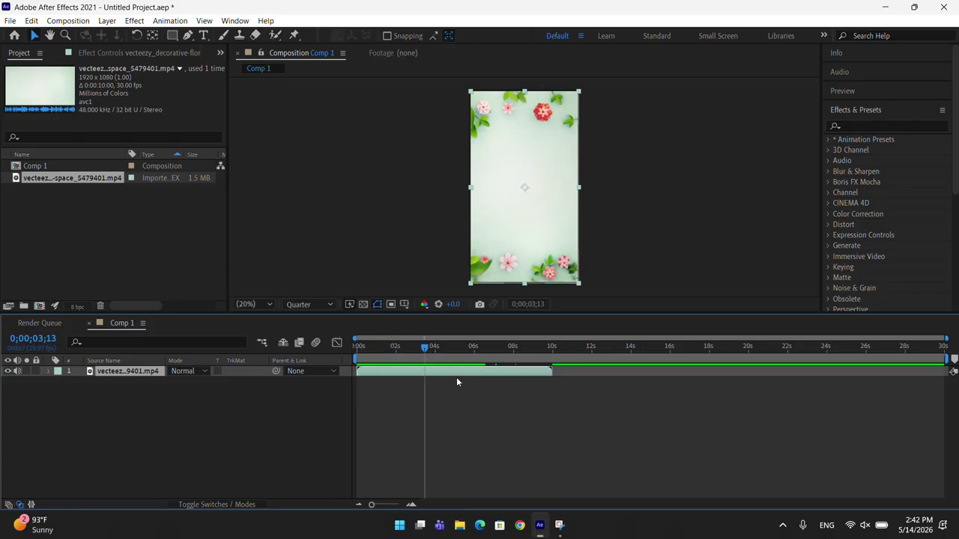
pyautogui.rightClick(512, 376)
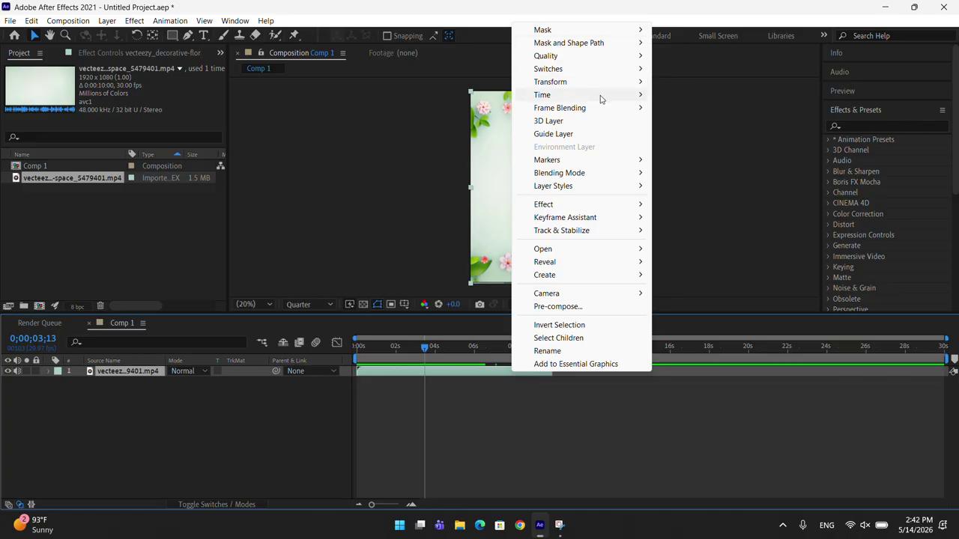
pyautogui.moveTo(600, 98)
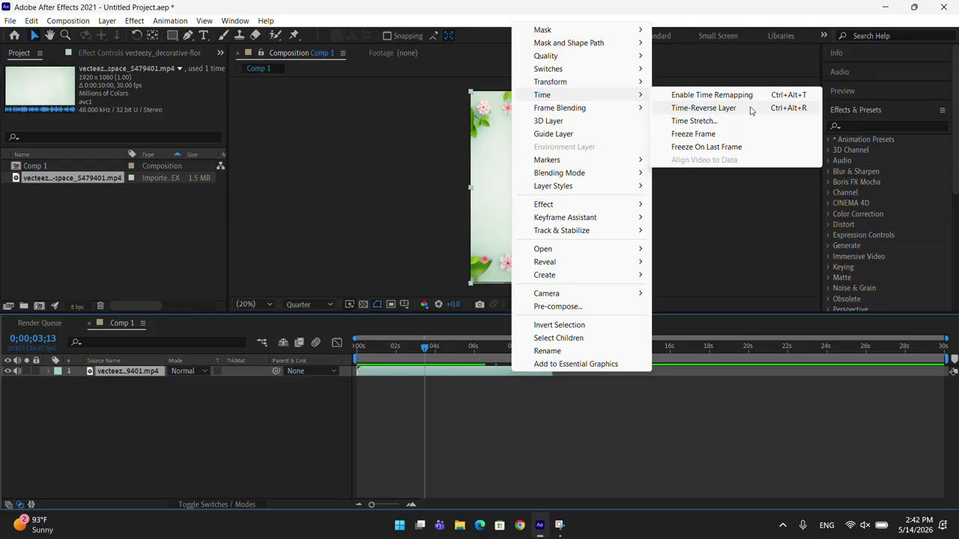
pyautogui.click(715, 122)
pyautogui.click(681, 138)
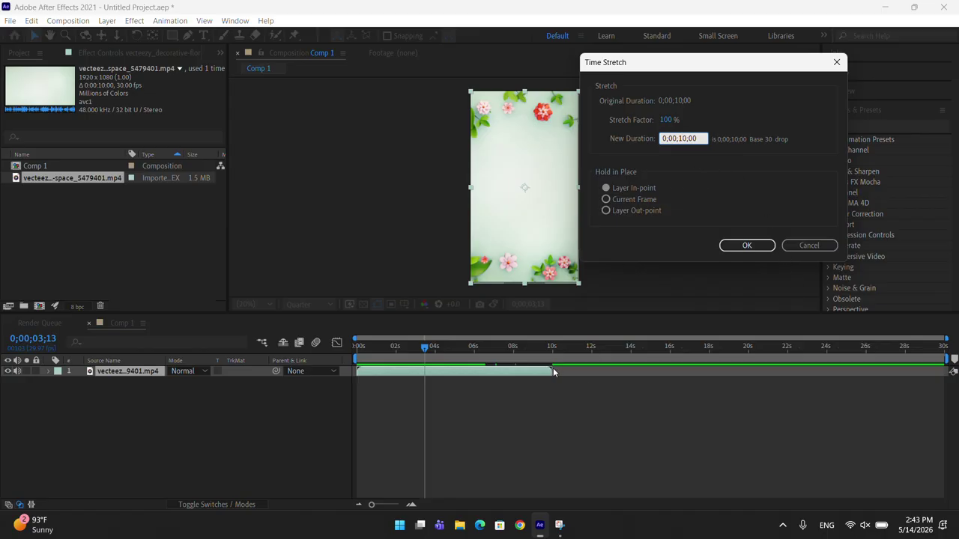
pyautogui.doubleClick(684, 138)
pyautogui.write('20')
pyautogui.click(767, 246)
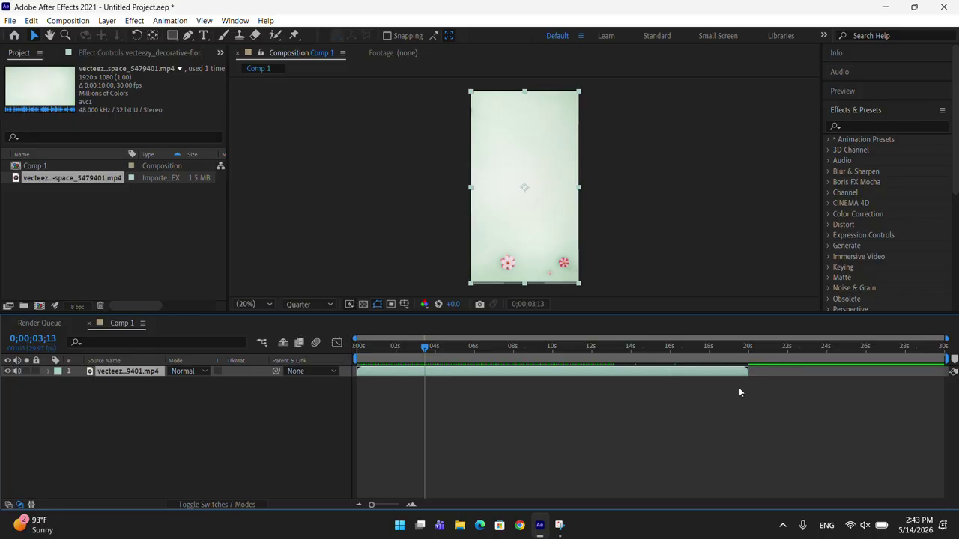
# - Preview the stretched floral video from the start and scrub its opening seconds to 0;00;01;28
pyautogui.press('pageup')
pyautogui.moveTo(416, 353); pyautogui.dragTo(348, 352)
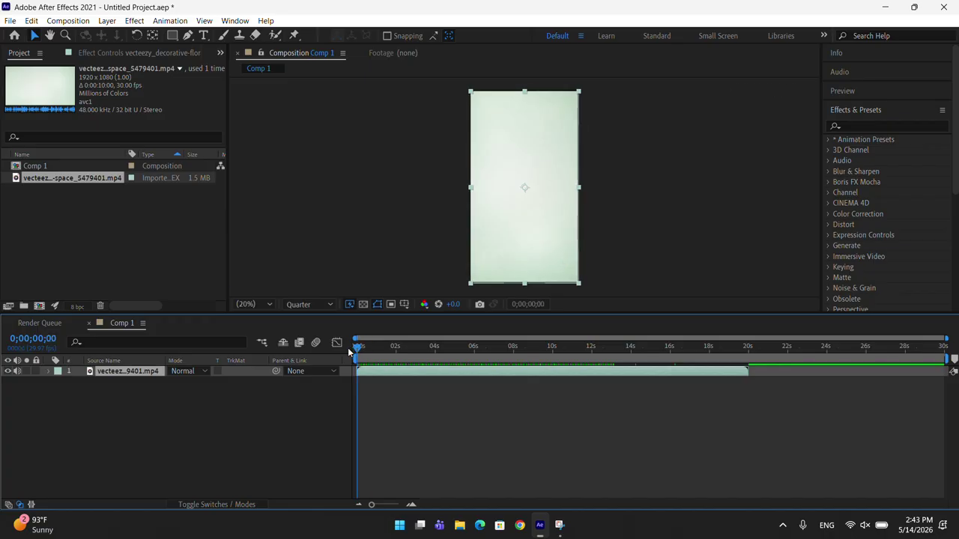
pyautogui.click(591, 416)
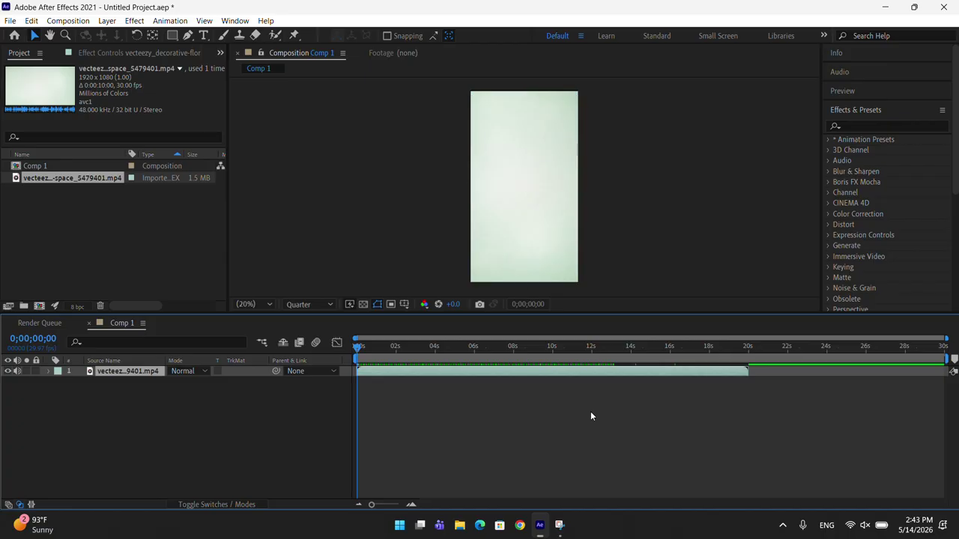
pyautogui.press('space')
pyautogui.press('space')
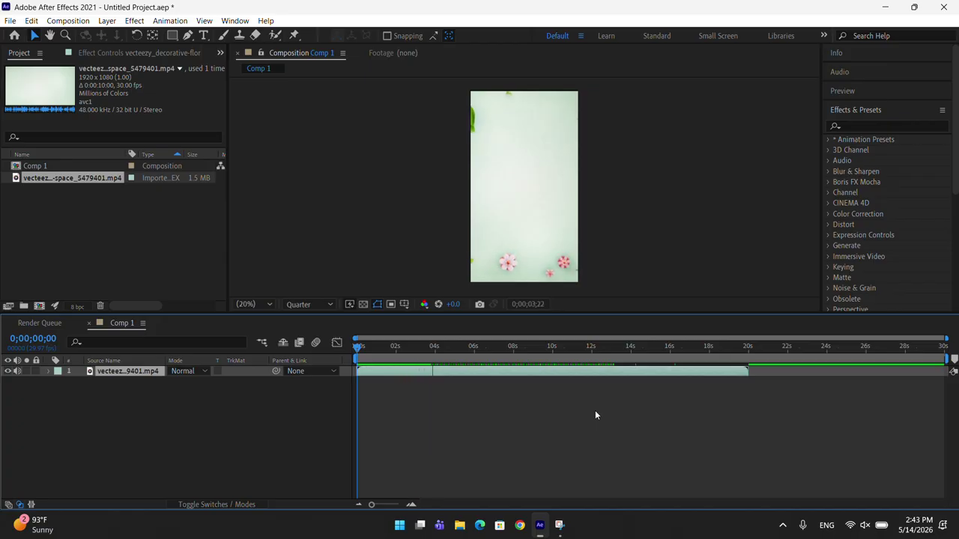
pyautogui.click(418, 352)
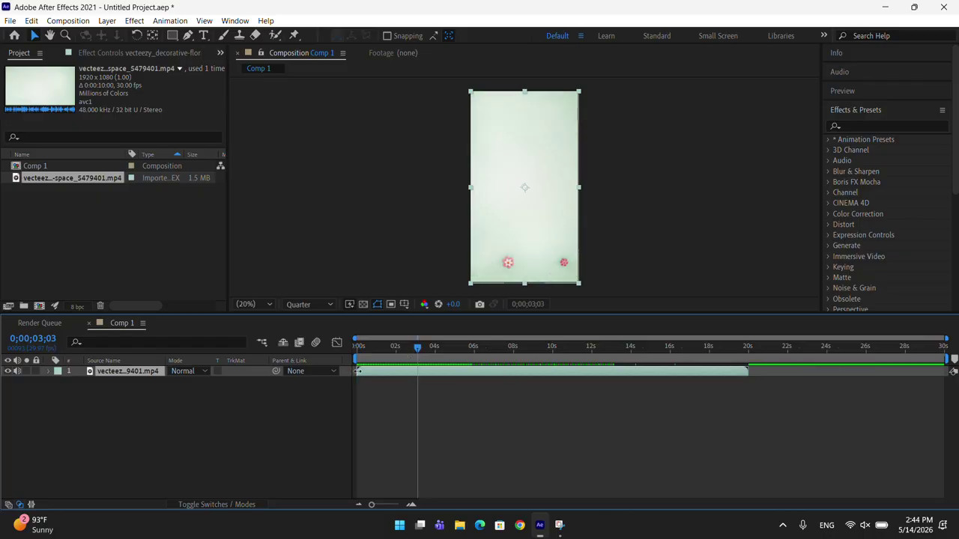
pyautogui.moveTo(407, 351); pyautogui.dragTo(395, 348)
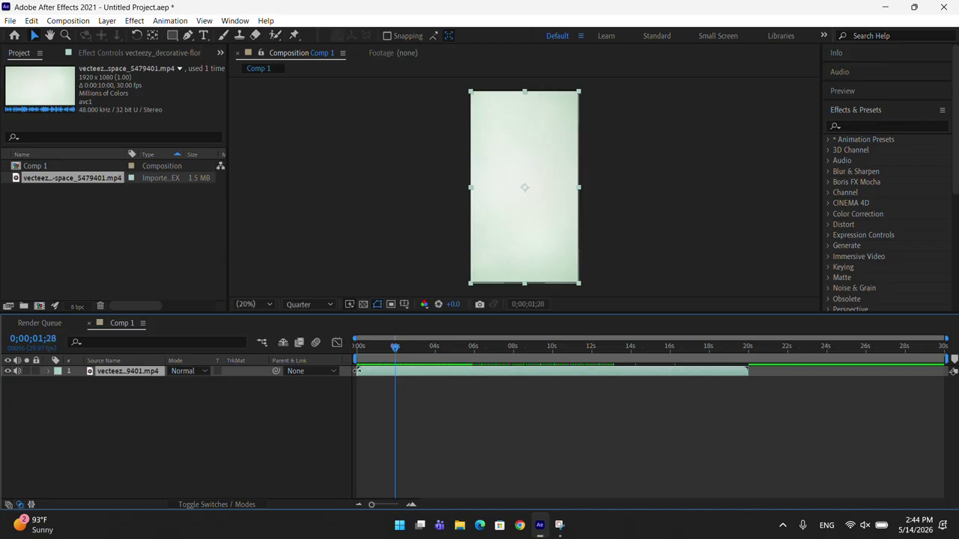
# - Trim the floral video's start to 0;00;01;28, slide the layer back to the timeline start and return the playhead to 0;00;00;00
pyautogui.moveTo(358, 371); pyautogui.dragTo(396, 371)
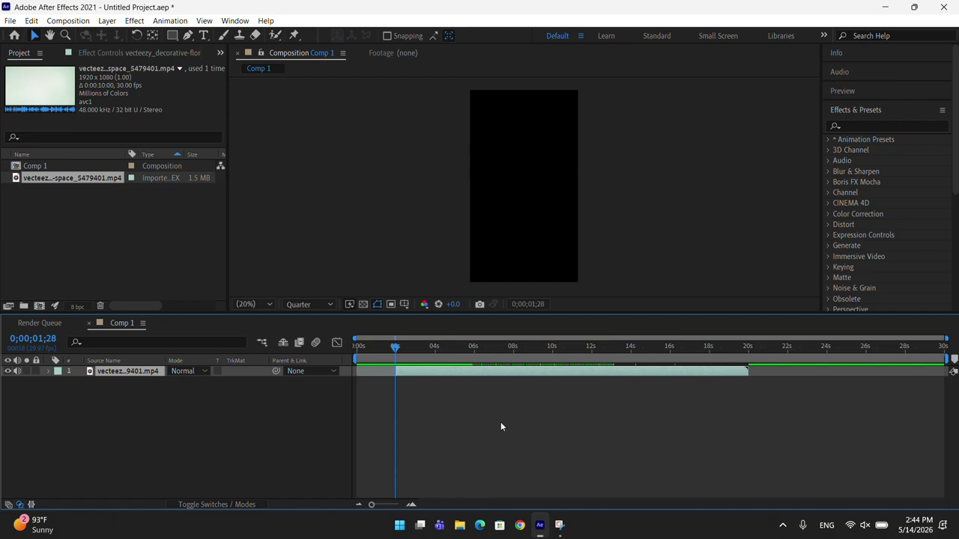
pyautogui.moveTo(455, 375); pyautogui.dragTo(414, 371)
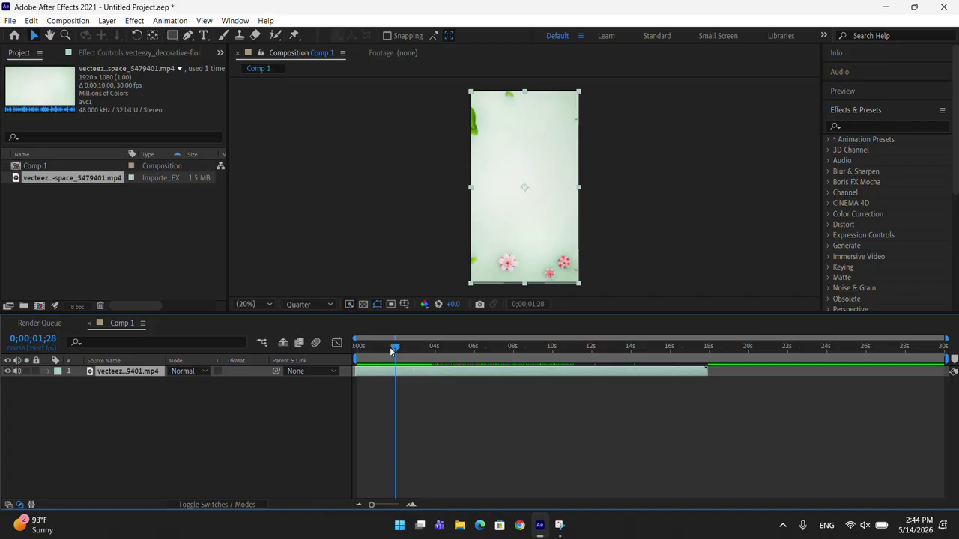
pyautogui.moveTo(392, 357); pyautogui.dragTo(358, 354)
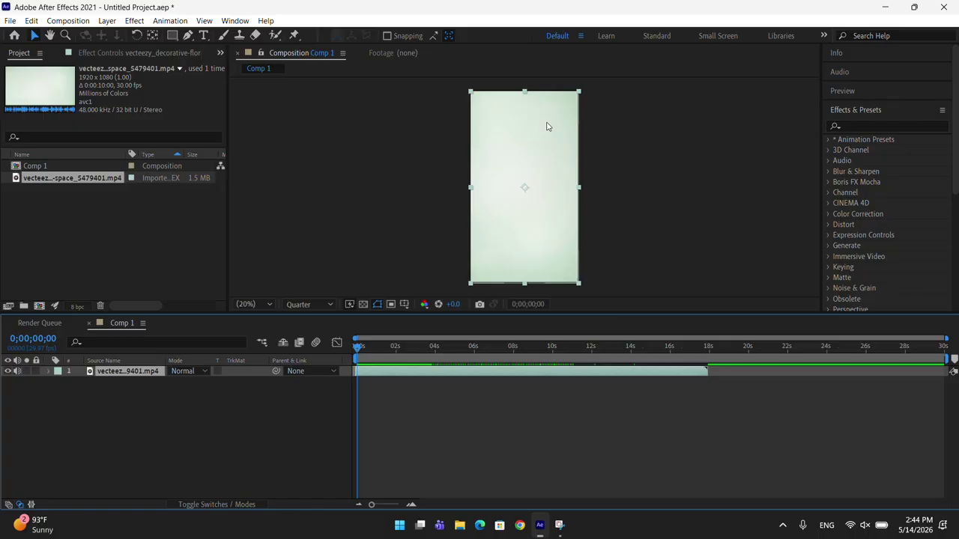
pyautogui.click(643, 176)
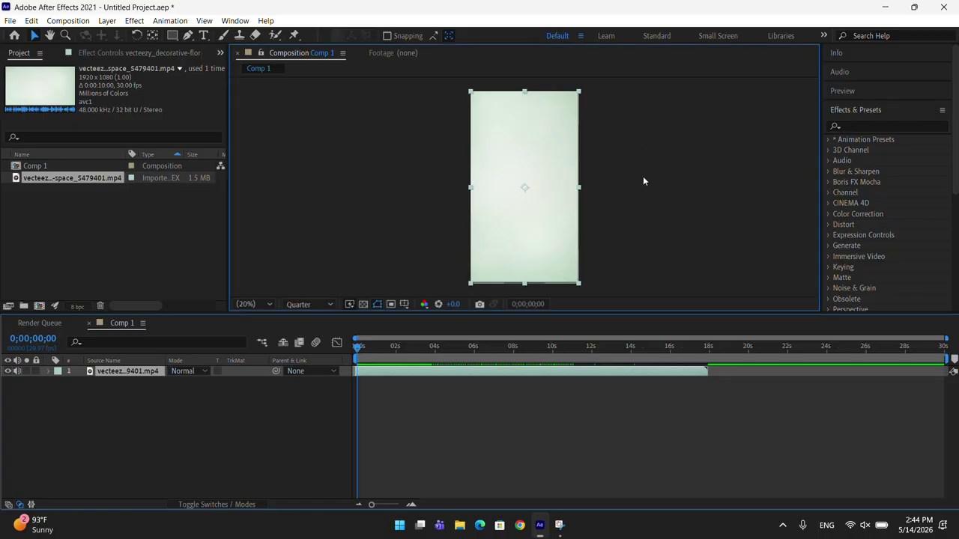
pyautogui.click(506, 135)
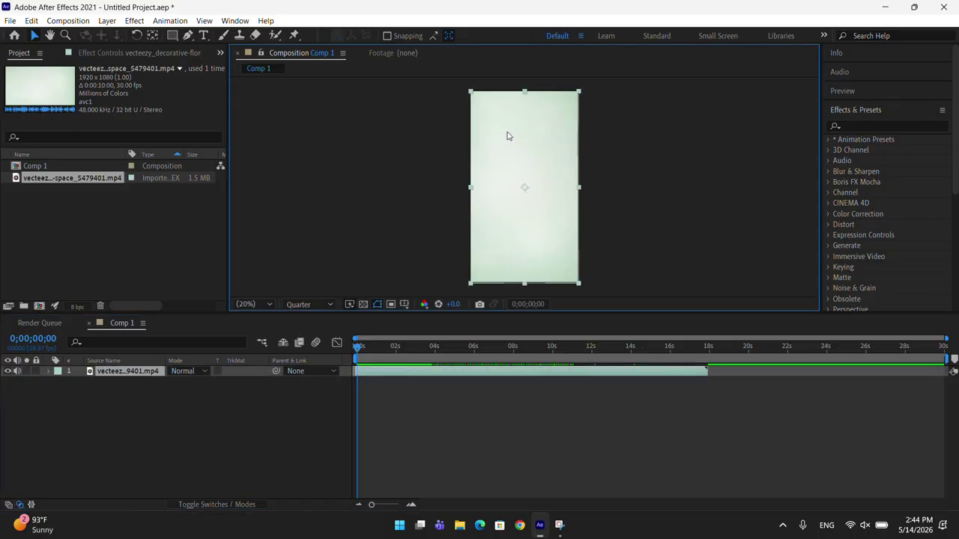
# - Add a text layer reading "Fresh Air" near the top of the portrait frame
pyautogui.click(205, 36)
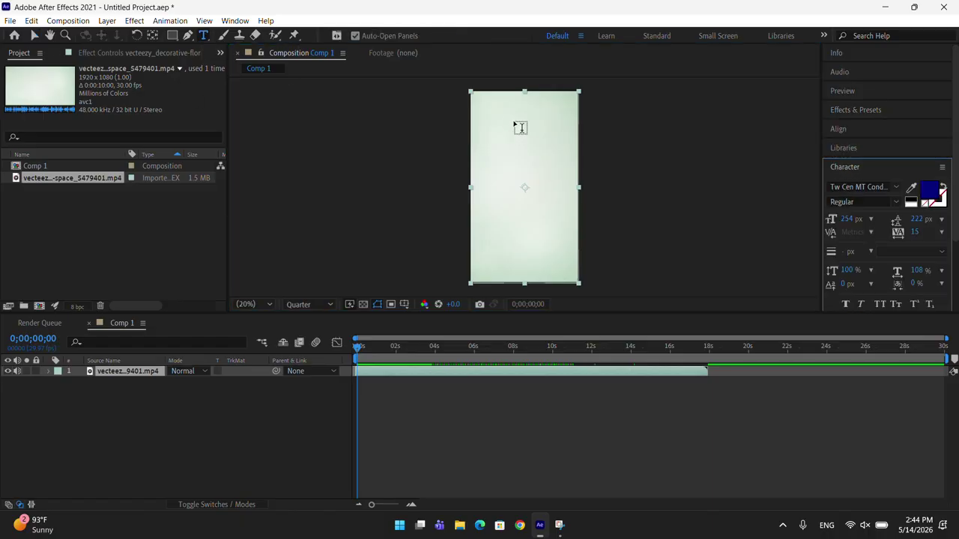
pyautogui.click(490, 109)
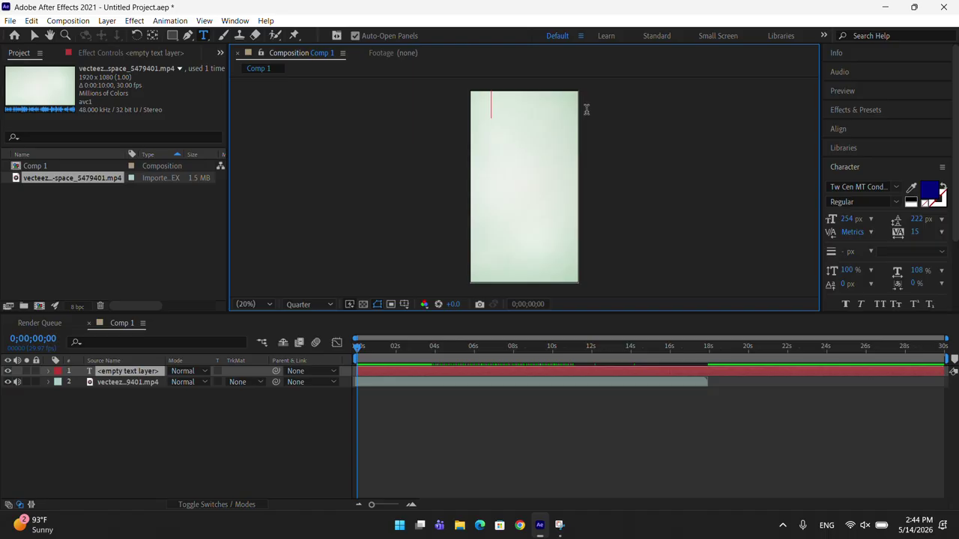
pyautogui.write('Fr')
pyautogui.press('BackSpace')
pyautogui.press('BackSpace')
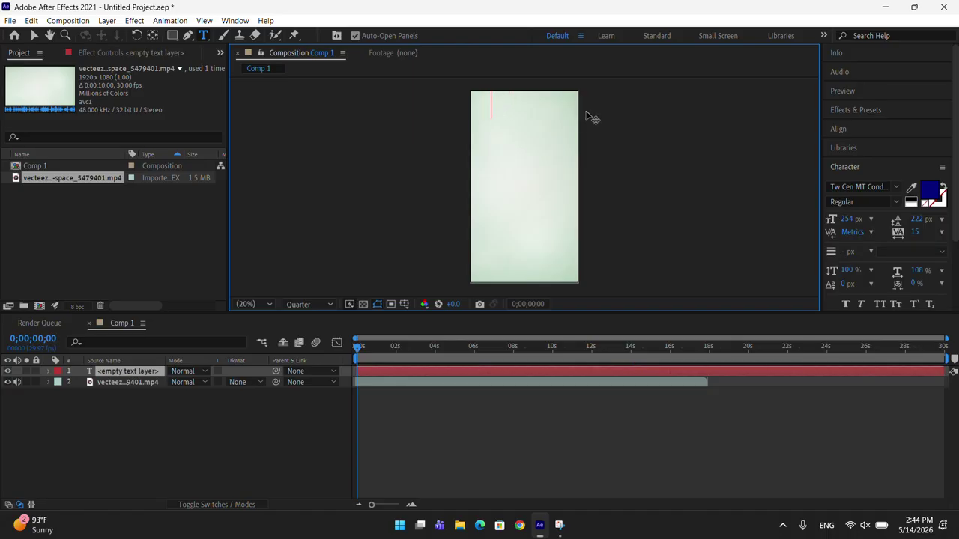
pyautogui.write('Fresh Air')
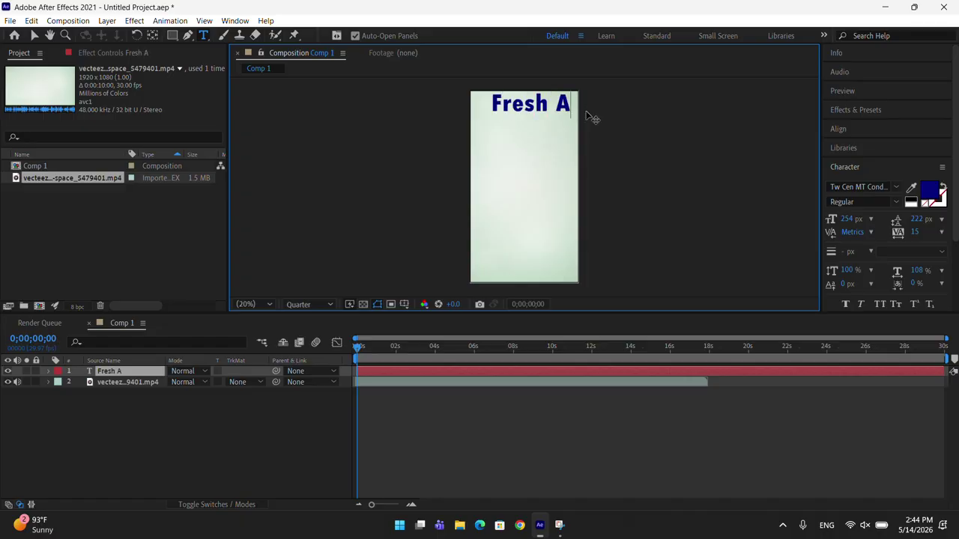
# - Centre the "Fresh Air" title horizontally near the top of the frame and move its anchor point to the text's middle
pyautogui.click(34, 35)
pyautogui.moveTo(560, 107); pyautogui.dragTo(545, 118)
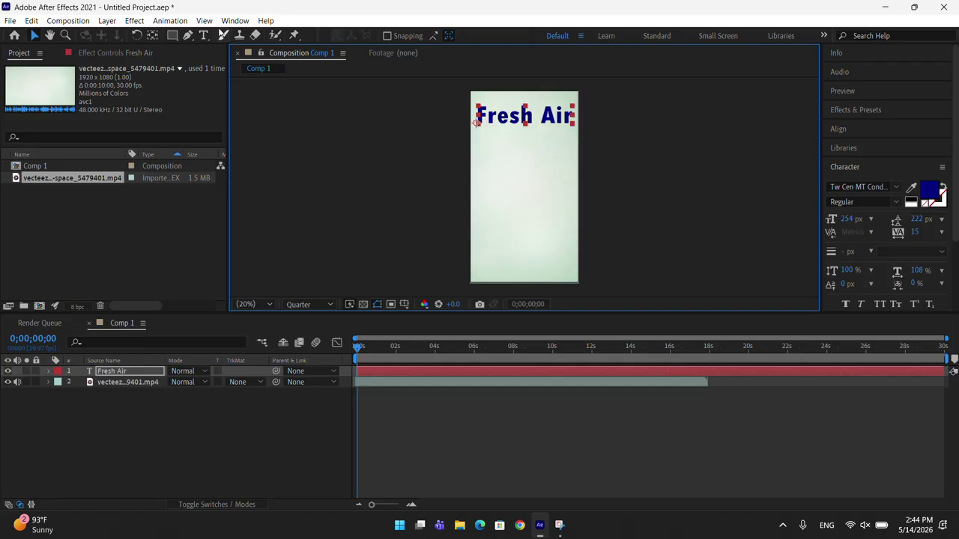
pyautogui.click(152, 36)
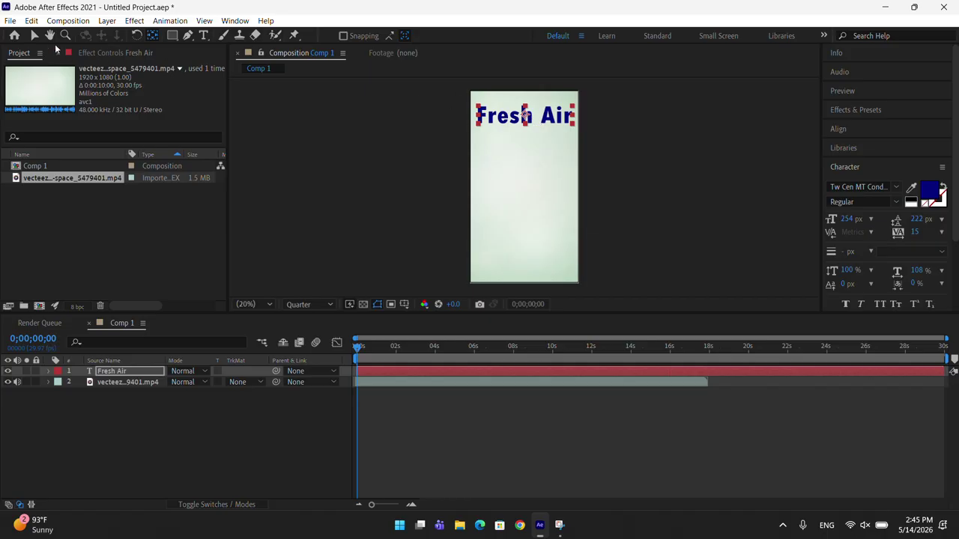
pyautogui.click(34, 36)
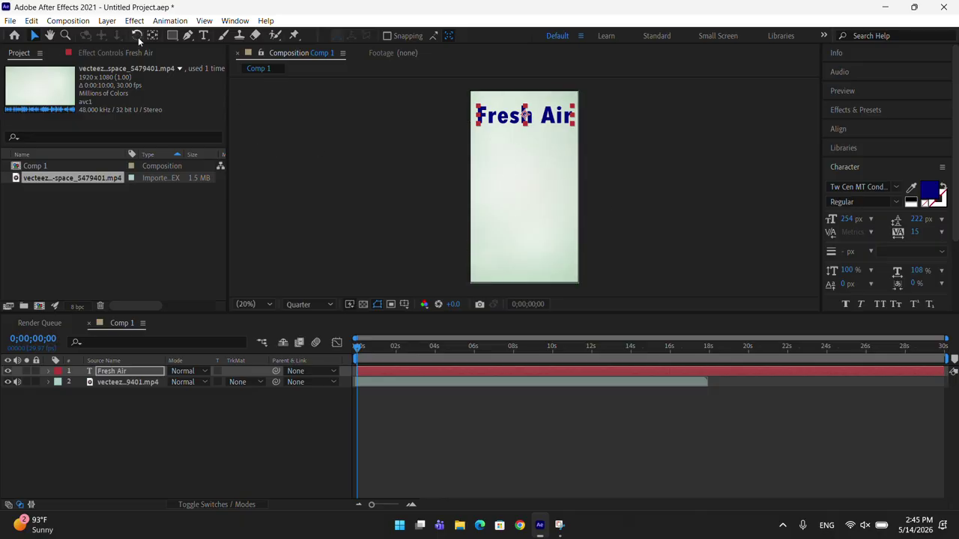
# - Add a second text layer reading "Room Freshner" below the title, broken into two lines after "Room"
pyautogui.click(204, 35)
pyautogui.click(498, 160)
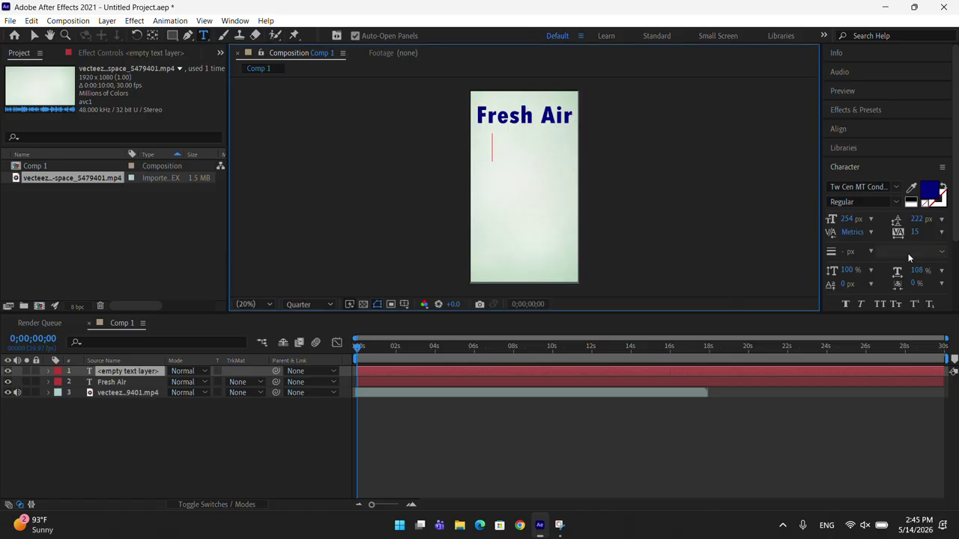
pyautogui.write('Room')
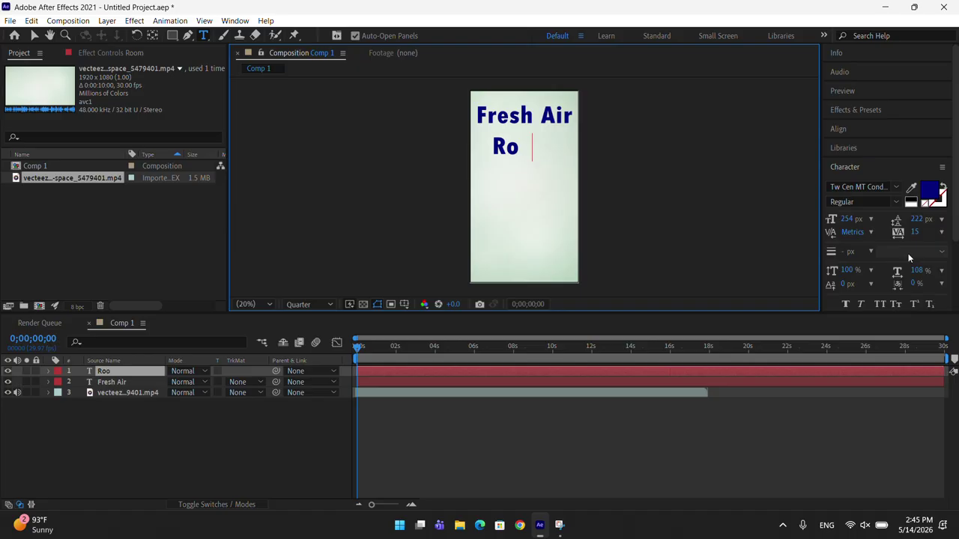
pyautogui.write(' Freshner')
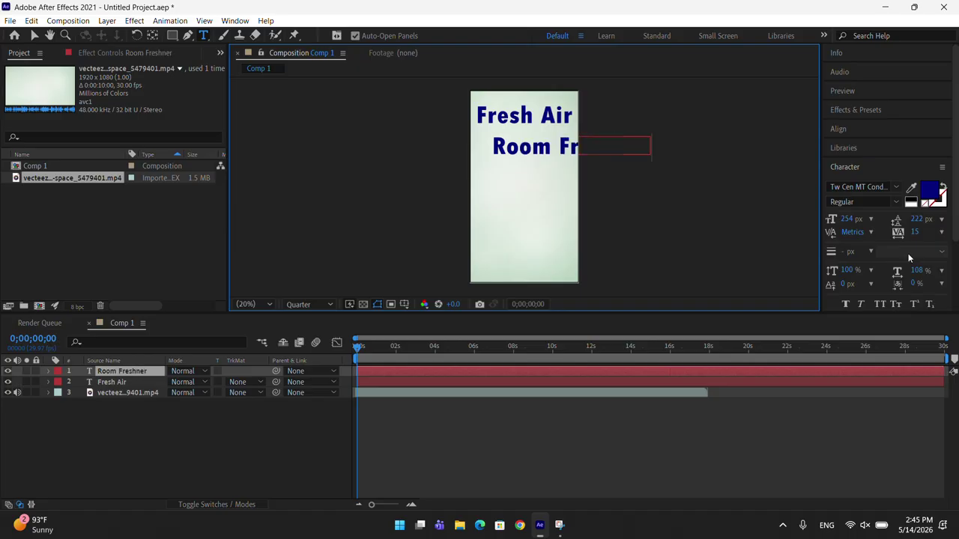
pyautogui.hotkey('ctrl', 'a')
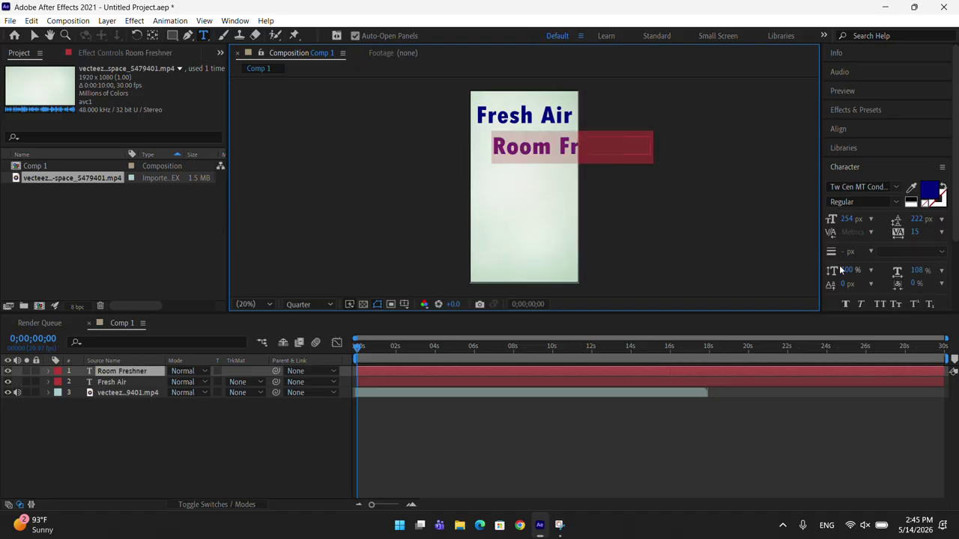
pyautogui.click(559, 152)
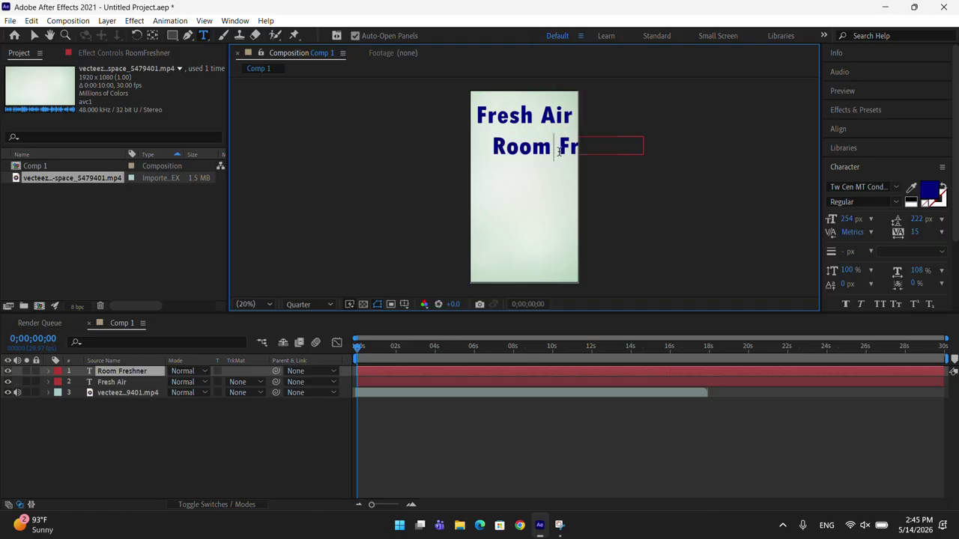
pyautogui.press('Return')
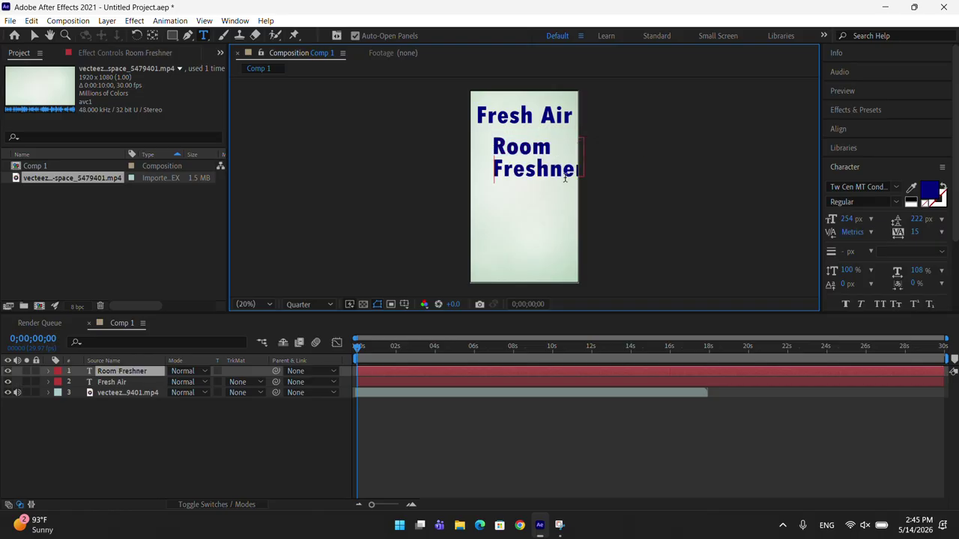
# - Change the font of the whole "Room Freshner" text to Vivaldi
pyautogui.hotkey('ctrl', 'a')
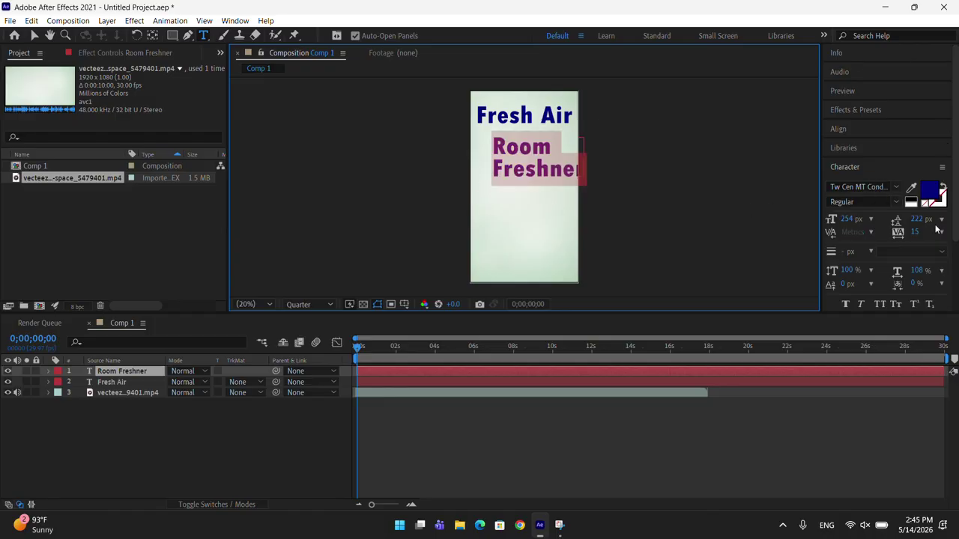
pyautogui.click(896, 187)
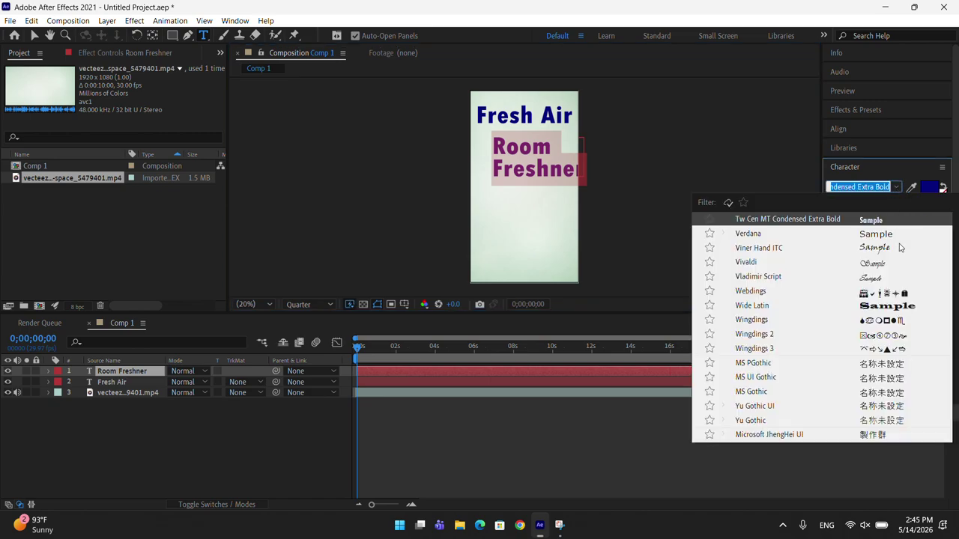
pyautogui.click(880, 269)
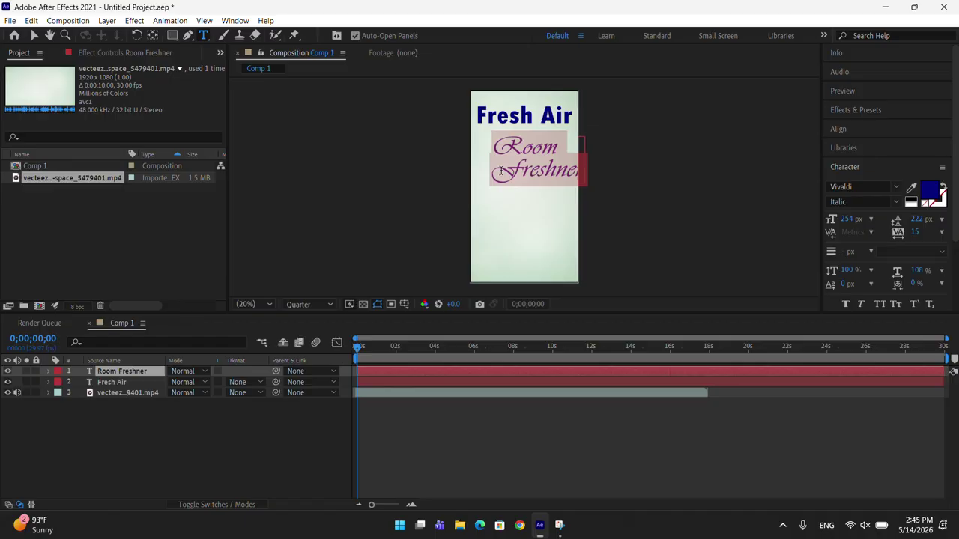
# - Centre-align the two lines of "Room Freshner" and move the text to the frame's middle, directly under "Fresh Air"
pyautogui.scroll(-4, 887, 255)
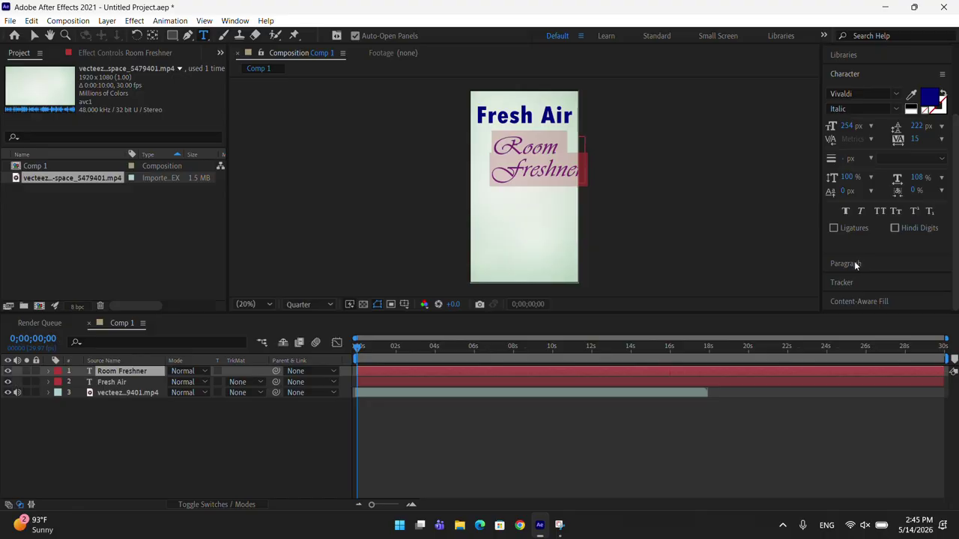
pyautogui.click(845, 263)
pyautogui.click(848, 204)
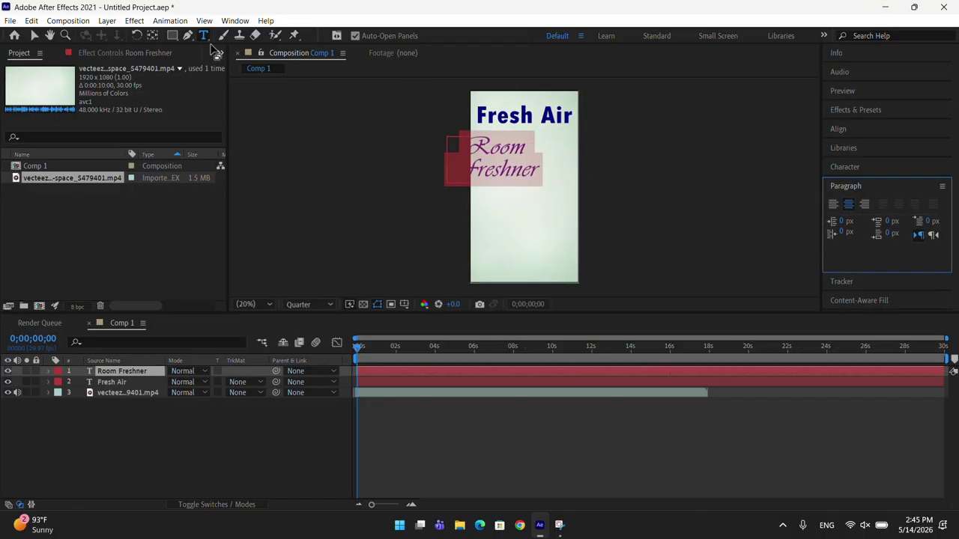
pyautogui.click(34, 35)
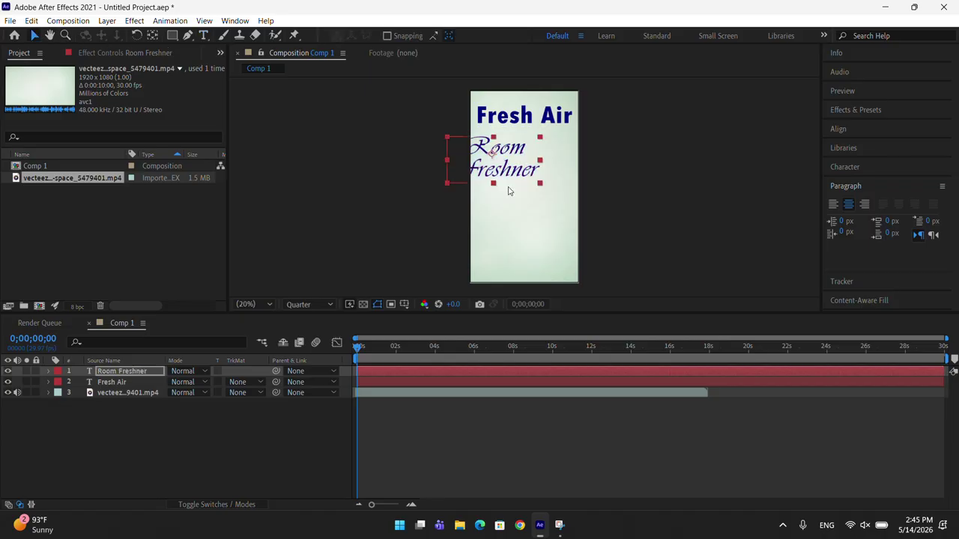
pyautogui.moveTo(509, 184); pyautogui.dragTo(559, 173)
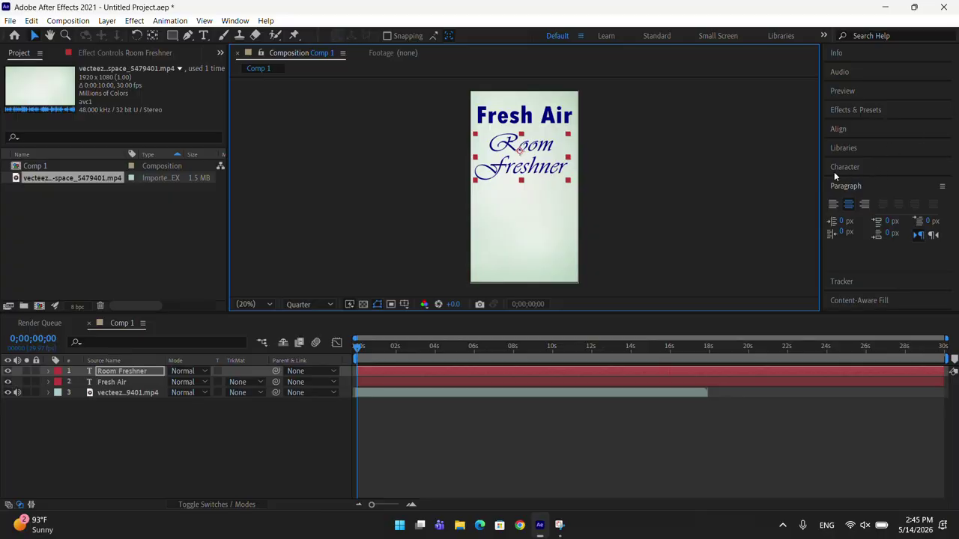
# - Set the "Room Freshner" fill to magenta F800D0 and its font size to 208 px, nudging it slightly up toward the title
pyautogui.click(869, 171)
pyautogui.click(935, 194)
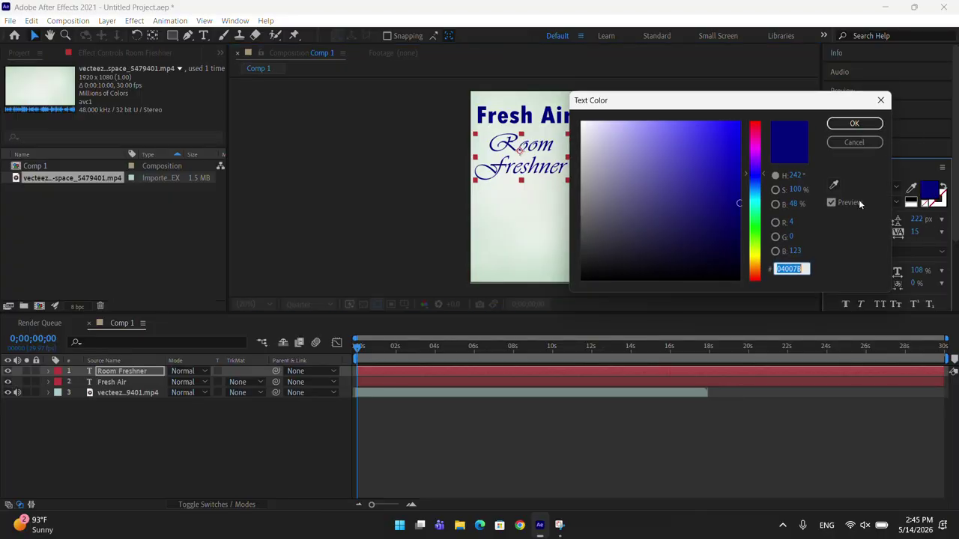
pyautogui.click(756, 163)
pyautogui.moveTo(756, 163)
pyautogui.mouseDown()
pyautogui.moveTo(755, 143)
pyautogui.moveTo(724, 142)
pyautogui.moveTo(749, 127)
pyautogui.moveTo(740, 124)
pyautogui.mouseUp()
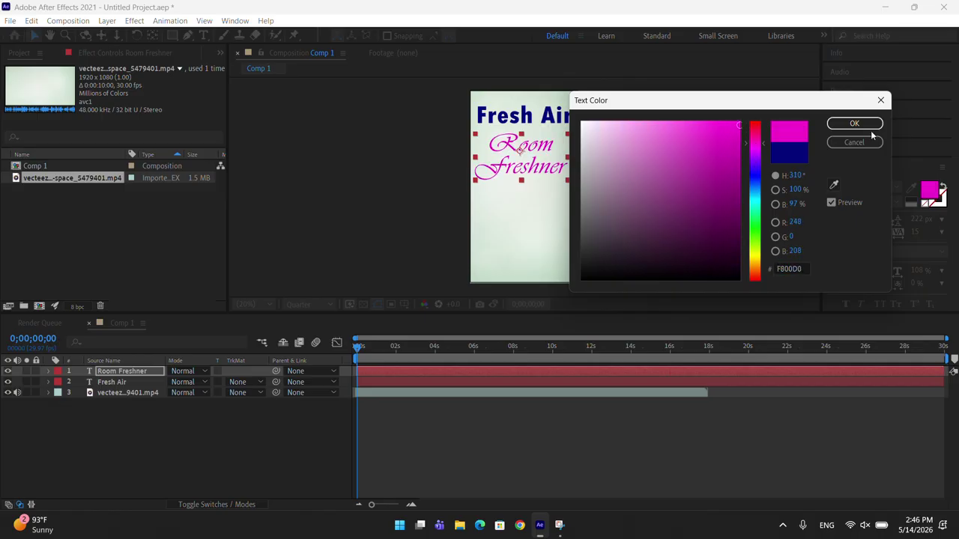
pyautogui.click(853, 125)
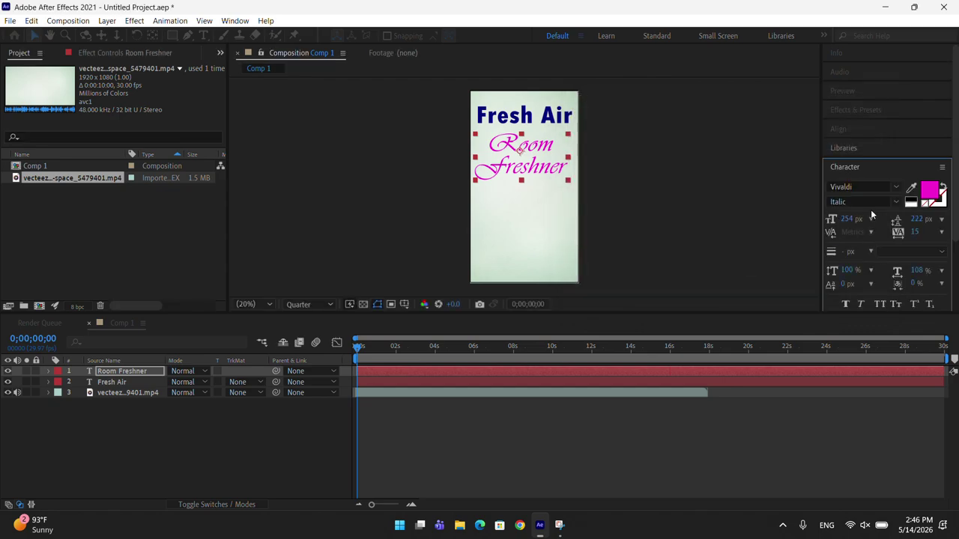
pyautogui.moveTo(850, 221); pyautogui.dragTo(792, 237)
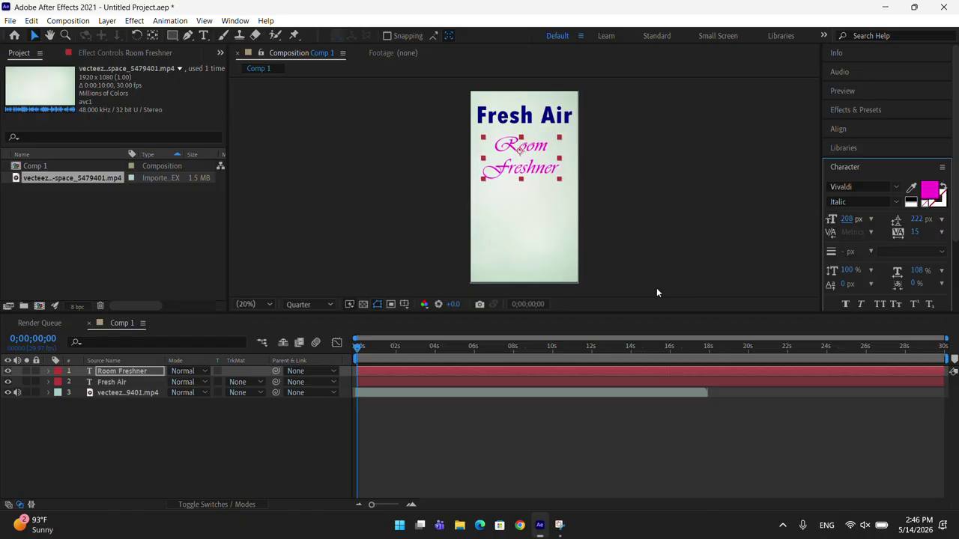
pyautogui.moveTo(544, 172); pyautogui.dragTo(545, 170)
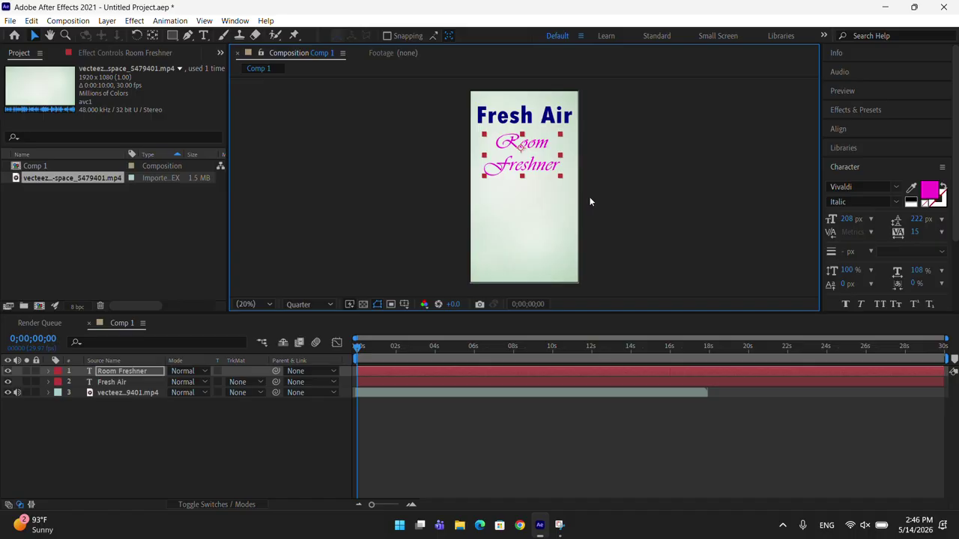
# - Import pngegg (13).png from Downloads and place it enlarged beneath "Room Freshner", with the spray bottles centred in the frame
pyautogui.doubleClick(35, 254)
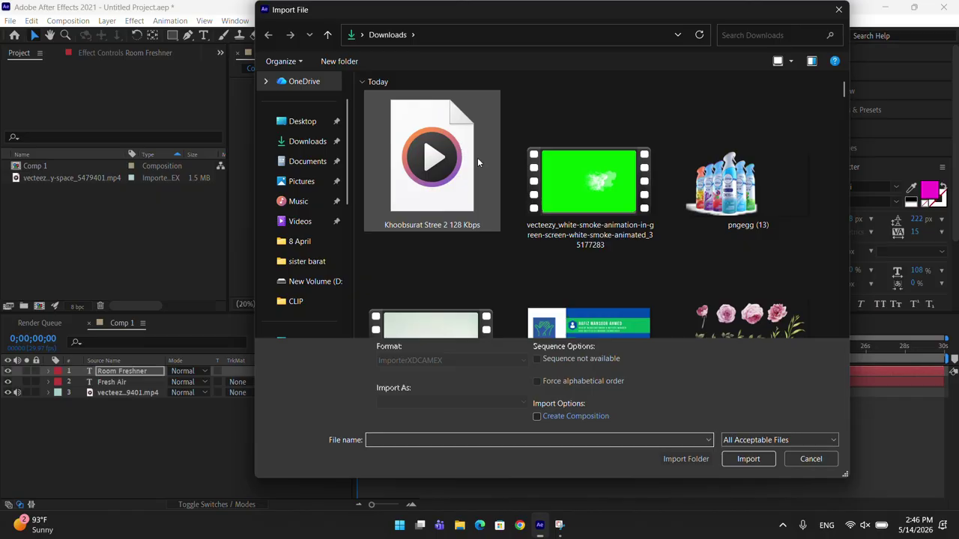
pyautogui.doubleClick(724, 178)
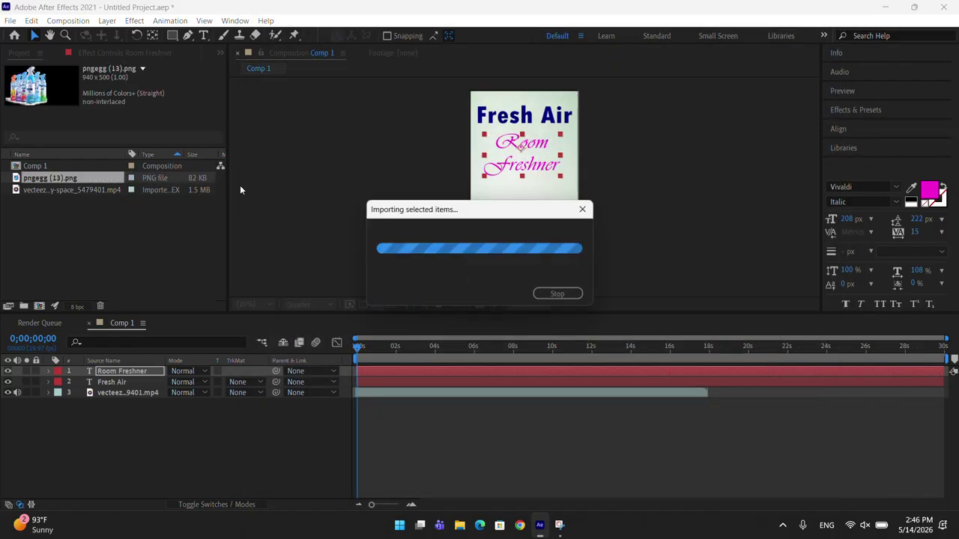
pyautogui.moveTo(65, 179); pyautogui.dragTo(531, 218)
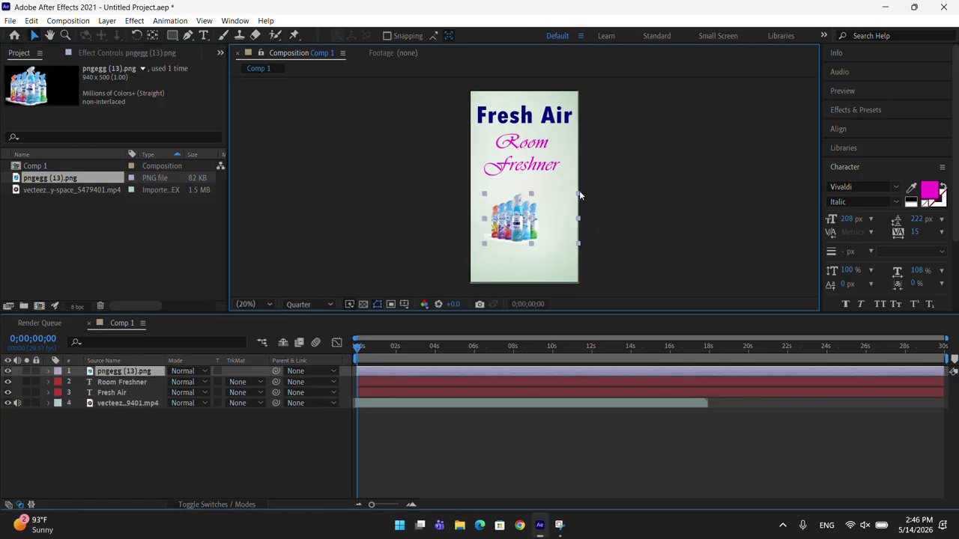
pyautogui.moveTo(579, 191); pyautogui.dragTo(612, 176)
pyautogui.moveTo(524, 228); pyautogui.dragTo(541, 229)
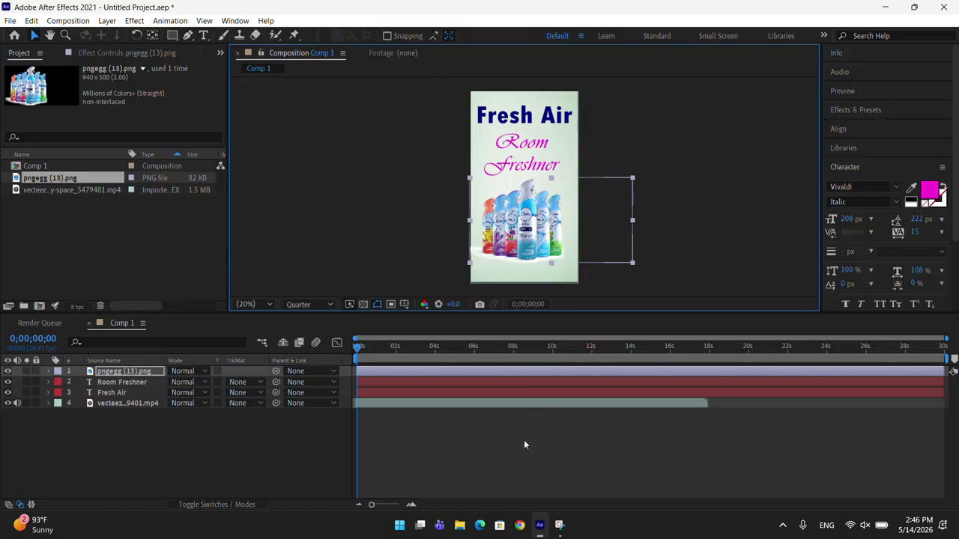
# - Preview the composition from the start to check the texts and bottles over the floral background
pyautogui.click(354, 353)
pyautogui.click(434, 431)
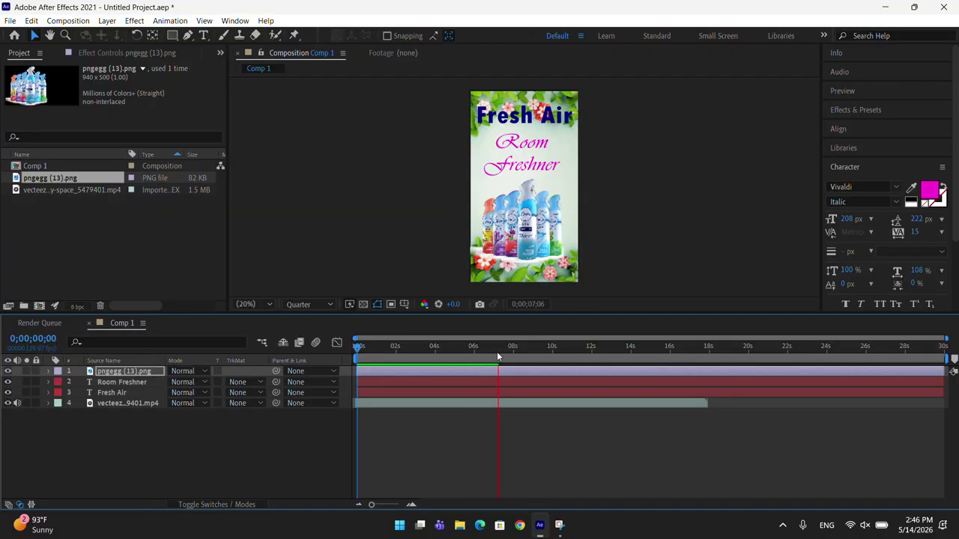
# - Move the "Fresh Air" text above the frame to position 549.2, -91.6 and start a Position keyframe at 0;00;00;00
pyautogui.press('space')
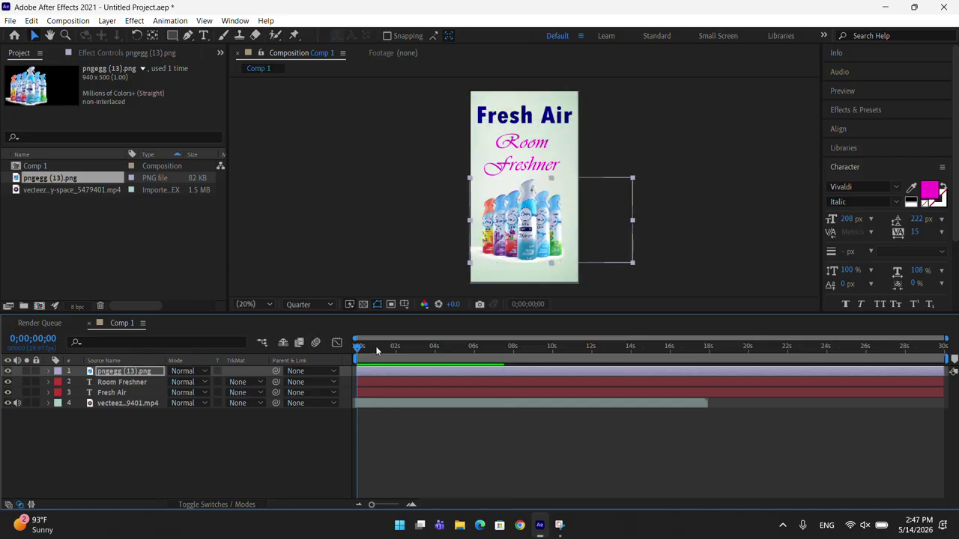
pyautogui.click(547, 125)
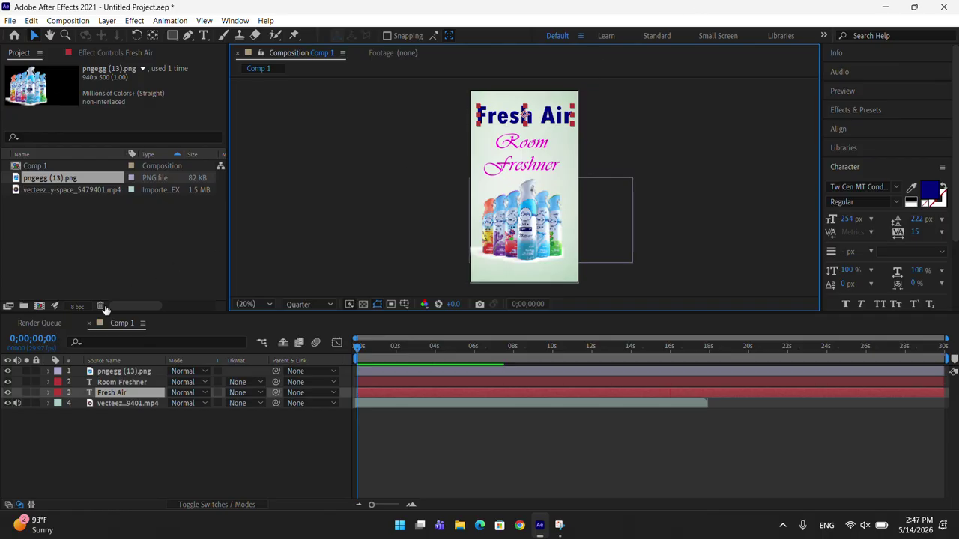
pyautogui.click(48, 393)
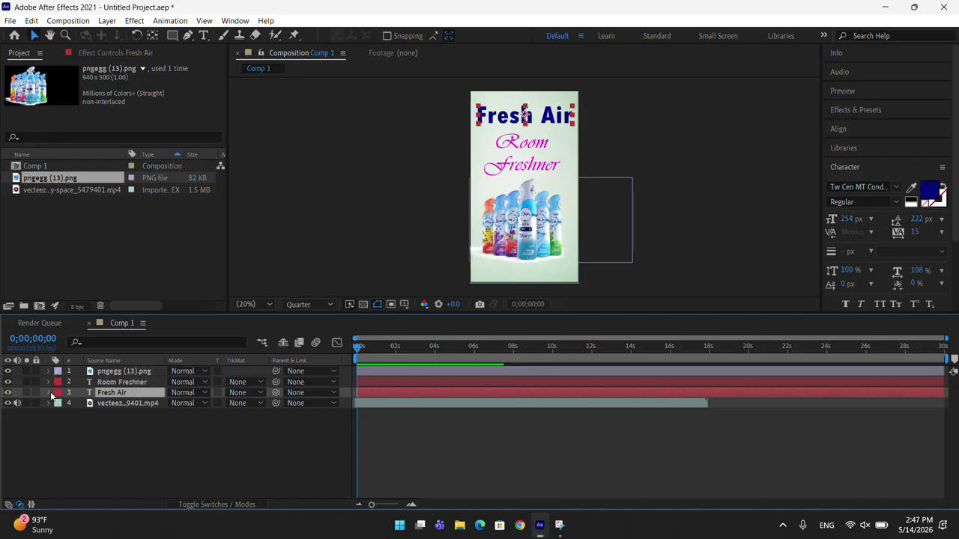
pyautogui.click(59, 415)
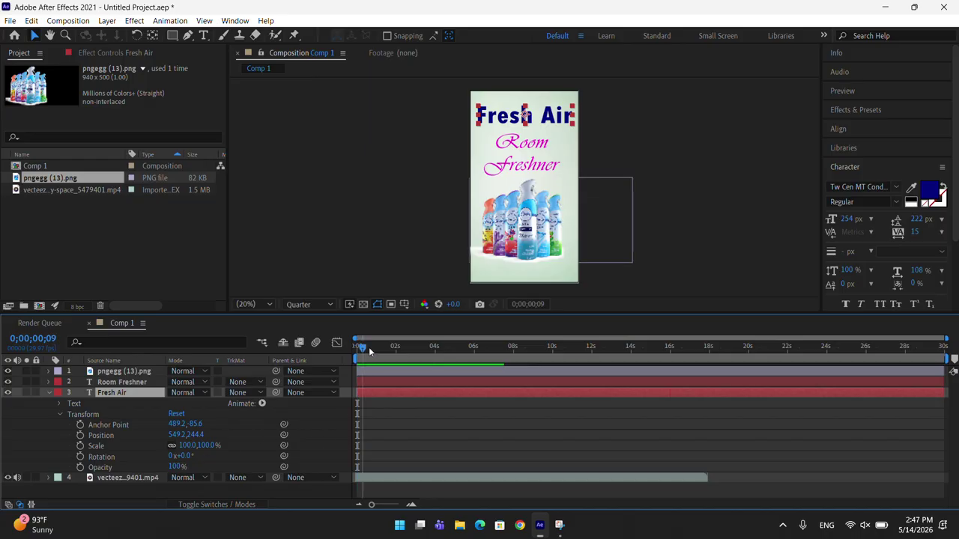
pyautogui.moveTo(359, 348); pyautogui.dragTo(386, 350)
pyautogui.click(427, 348)
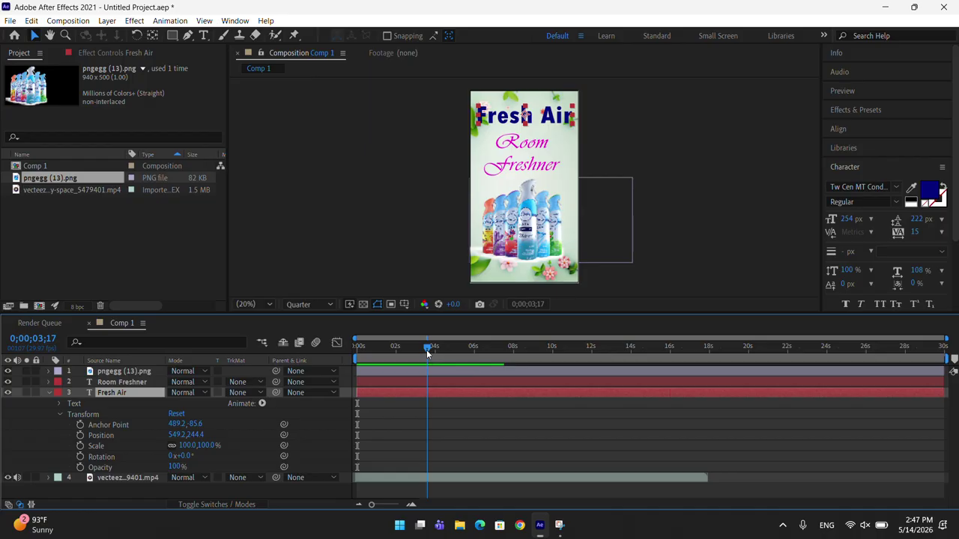
pyautogui.moveTo(427, 353); pyautogui.dragTo(336, 349)
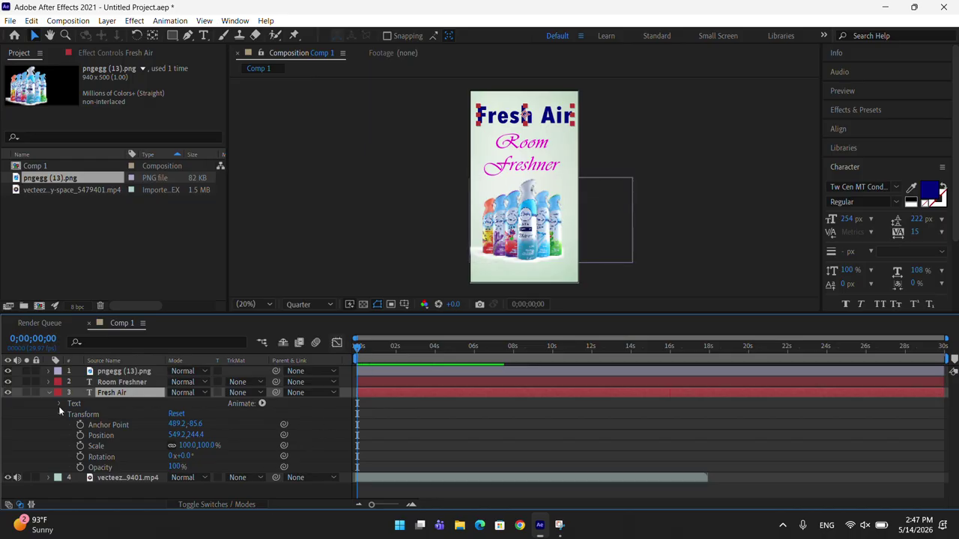
pyautogui.moveTo(196, 436); pyautogui.dragTo(3, 421)
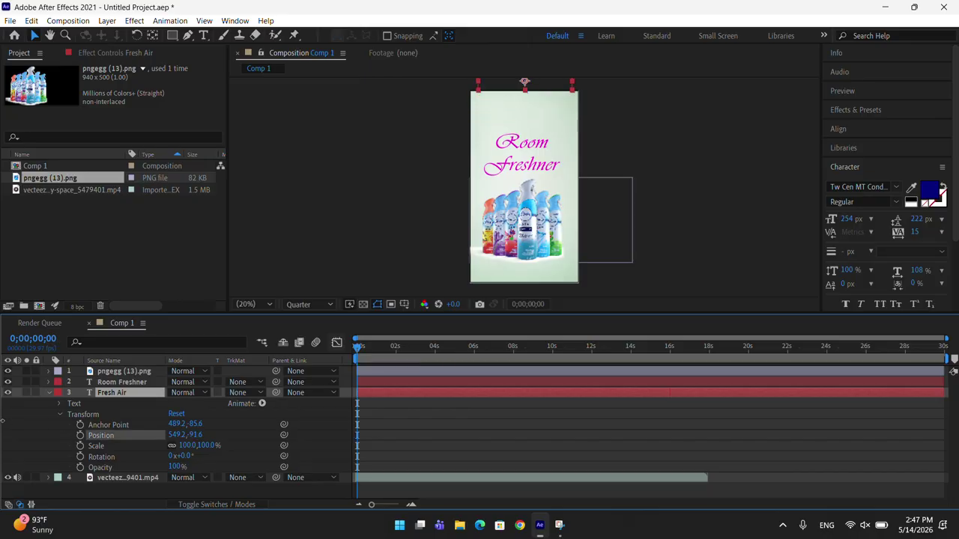
pyautogui.press('Return')
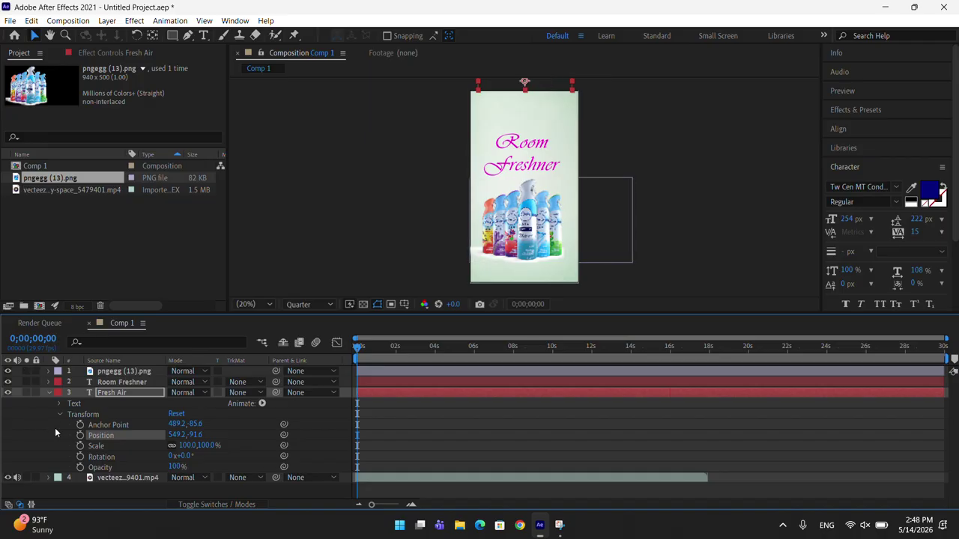
pyautogui.click(80, 436)
# - Keyframe the "Fresh Air" position at 549.2, 285.4 at 0;00;01;29 and preview the title sliding down from the start
pyautogui.moveTo(357, 347); pyautogui.dragTo(397, 349)
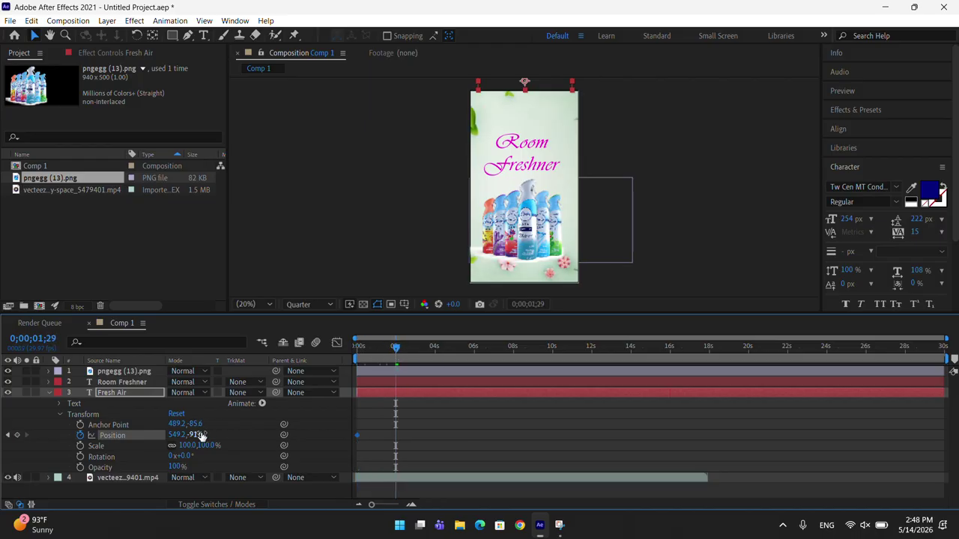
pyautogui.moveTo(195, 436); pyautogui.dragTo(414, 448)
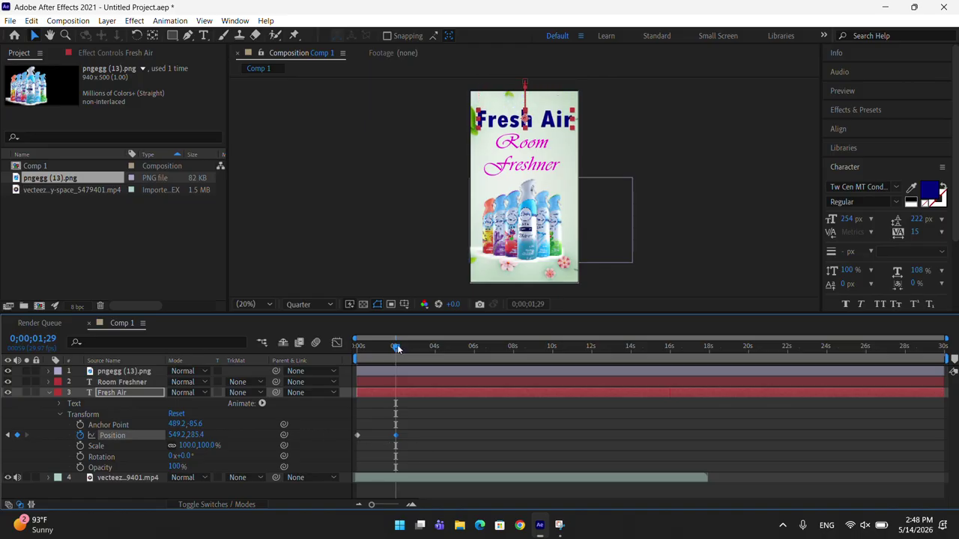
pyautogui.press('Home')
pyautogui.press('space')
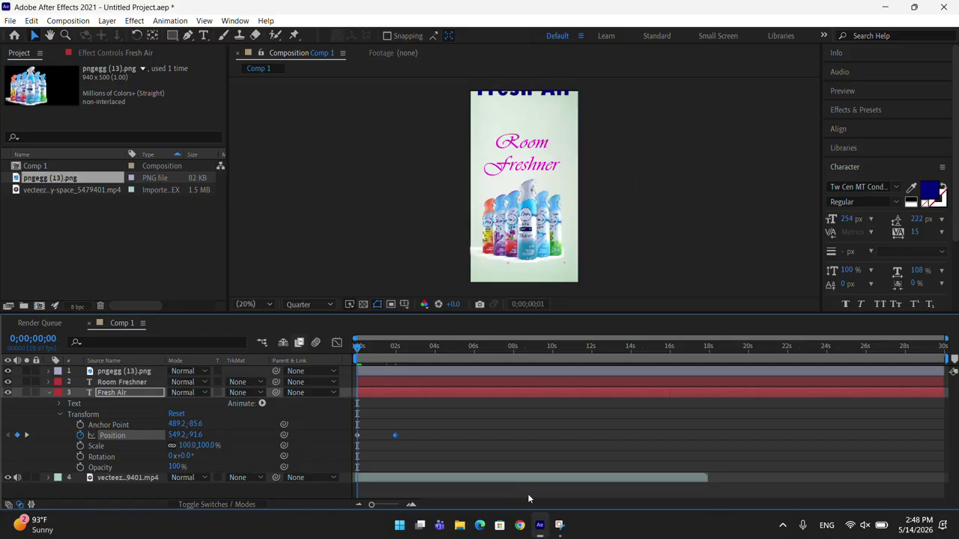
pyautogui.press('space')
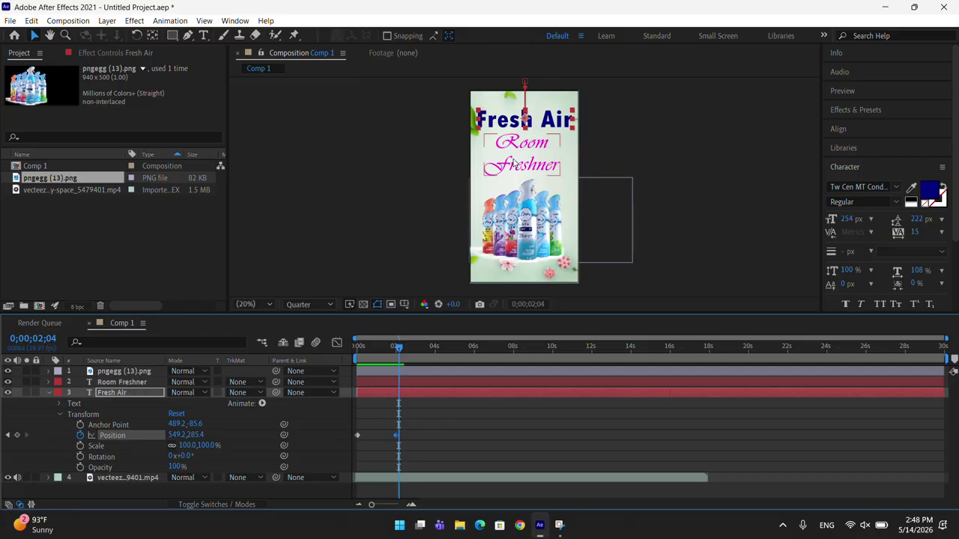
# - Set the "Room Freshner" scale to 0% and start a Scale keyframe at 0;00;02;04
pyautogui.click(405, 383)
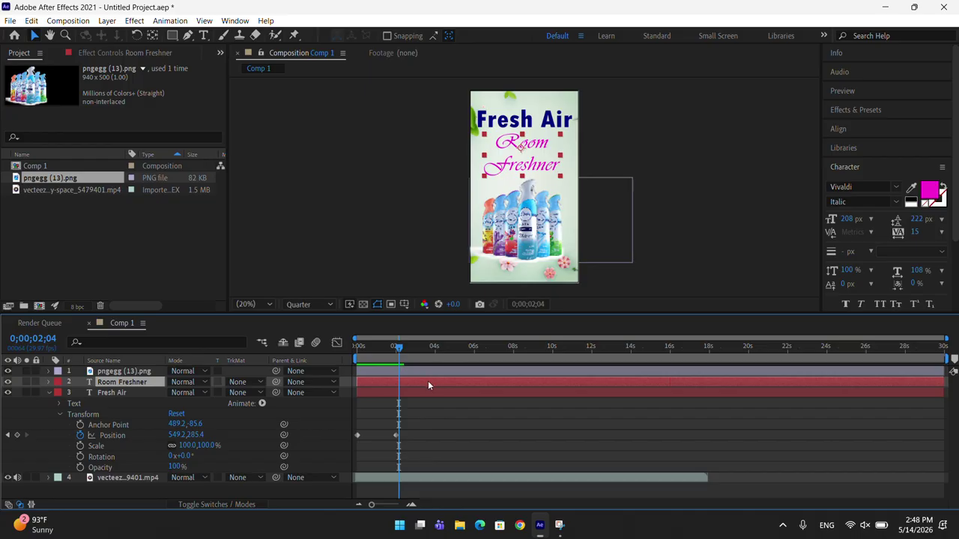
pyautogui.click(51, 393)
pyautogui.click(49, 382)
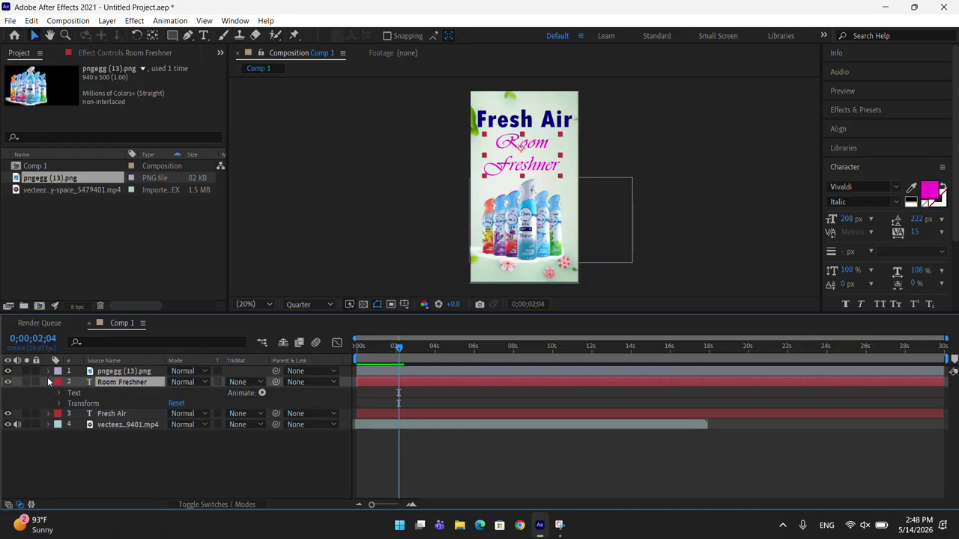
pyautogui.click(60, 404)
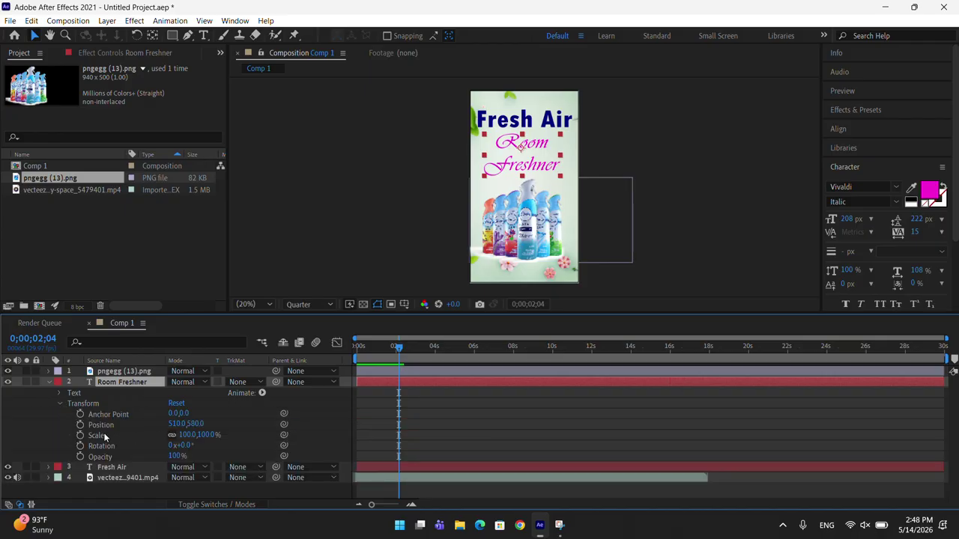
pyautogui.moveTo(179, 435); pyautogui.dragTo(123, 434)
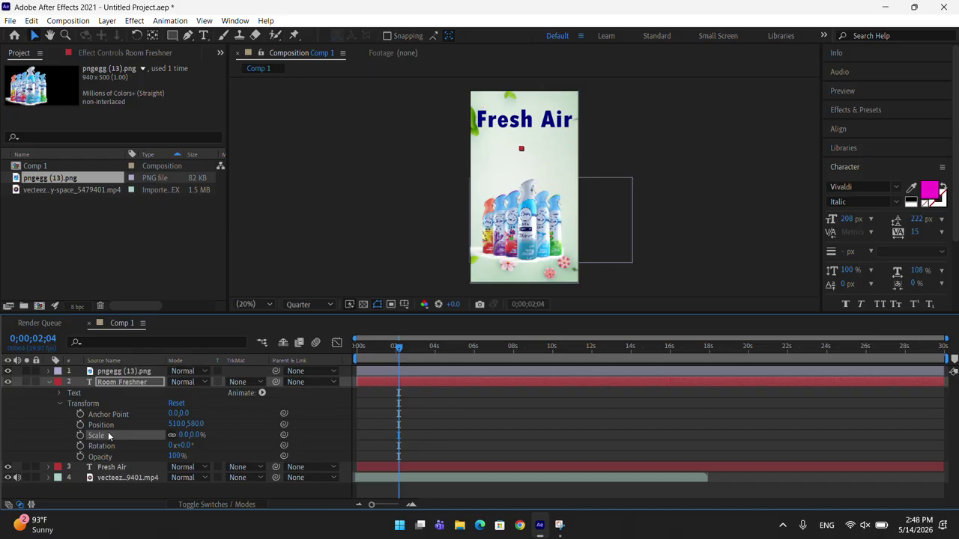
pyautogui.click(80, 436)
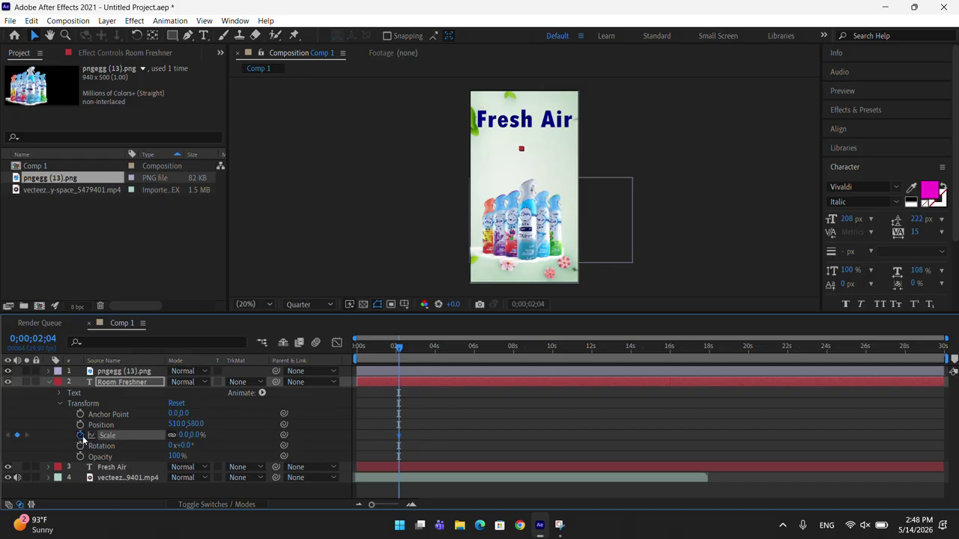
# - Keyframe the "Room Freshner" scale at 111% at 0;00;03;29 and preview the growing text from the start
pyautogui.click(401, 349)
pyautogui.moveTo(410, 350); pyautogui.dragTo(434, 349)
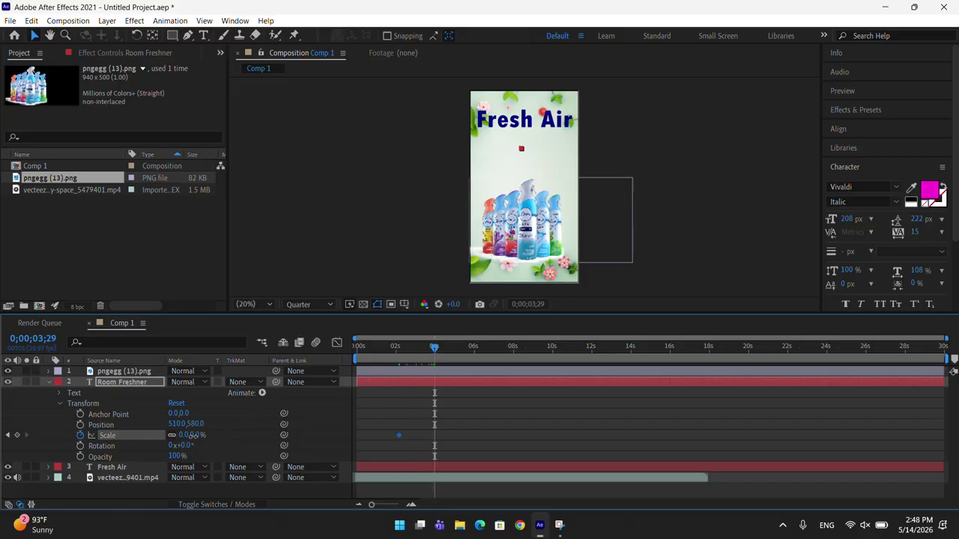
pyautogui.moveTo(186, 435); pyautogui.dragTo(264, 435)
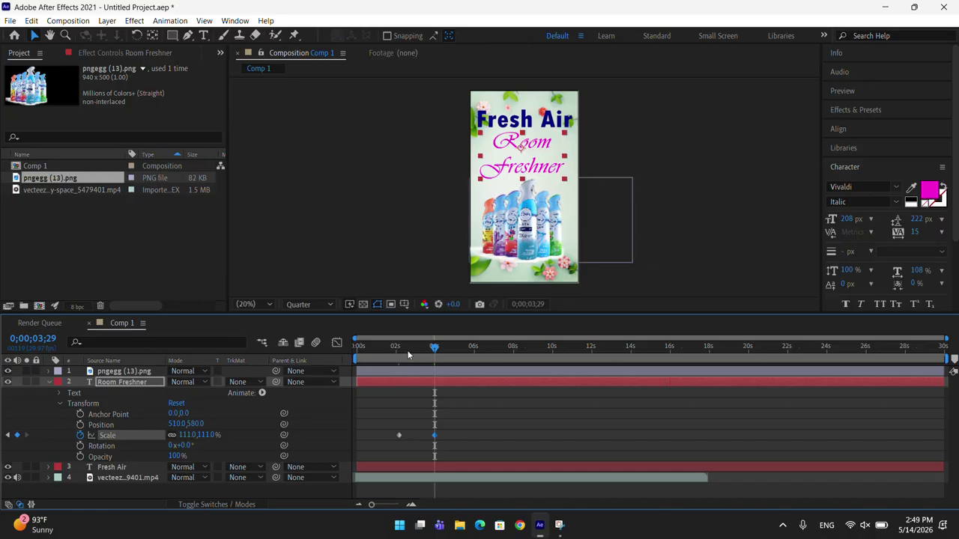
pyautogui.moveTo(408, 355); pyautogui.dragTo(306, 357)
pyautogui.press('space')
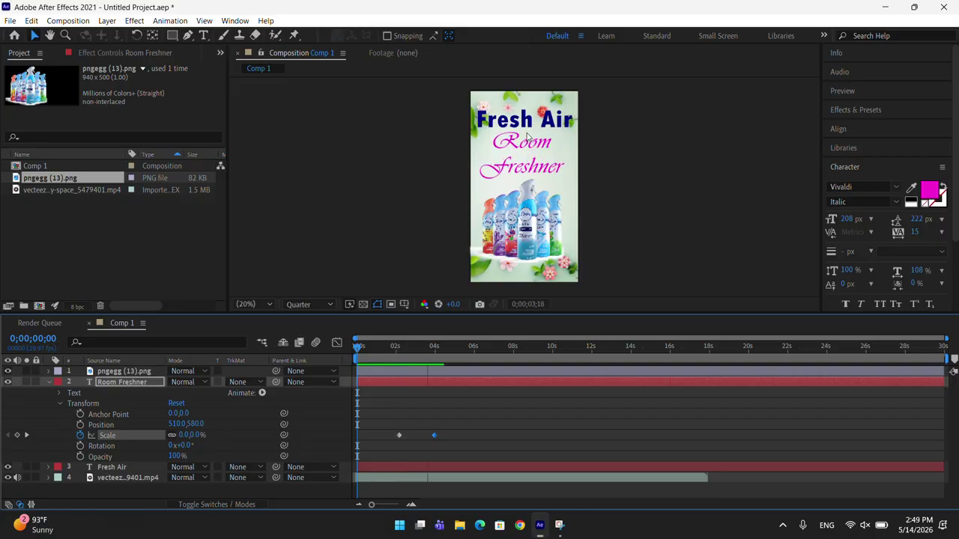
pyautogui.press('space')
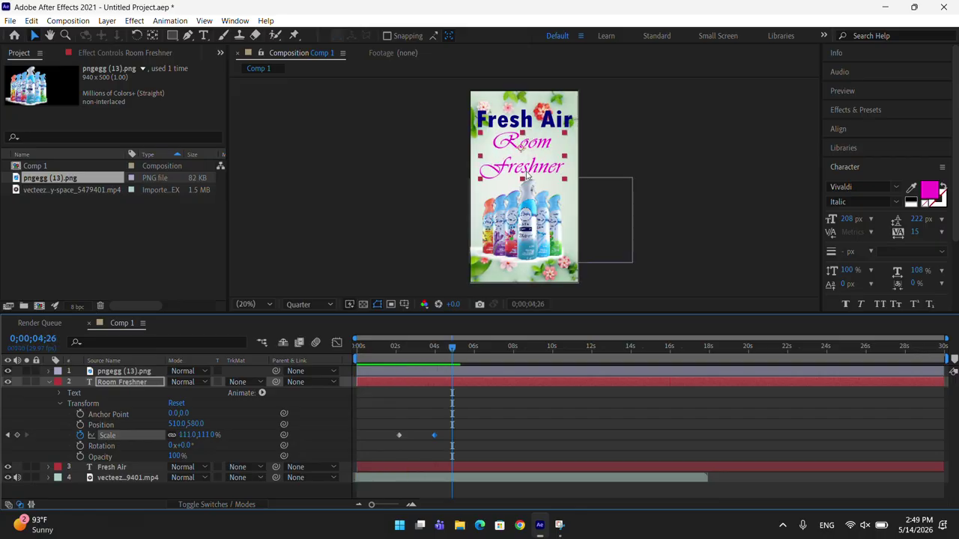
# - Shrink the spray bottle image to 0.4% scale and start Scale and Rotation keyframes for it at 0;00;04;20
pyautogui.click(525, 228)
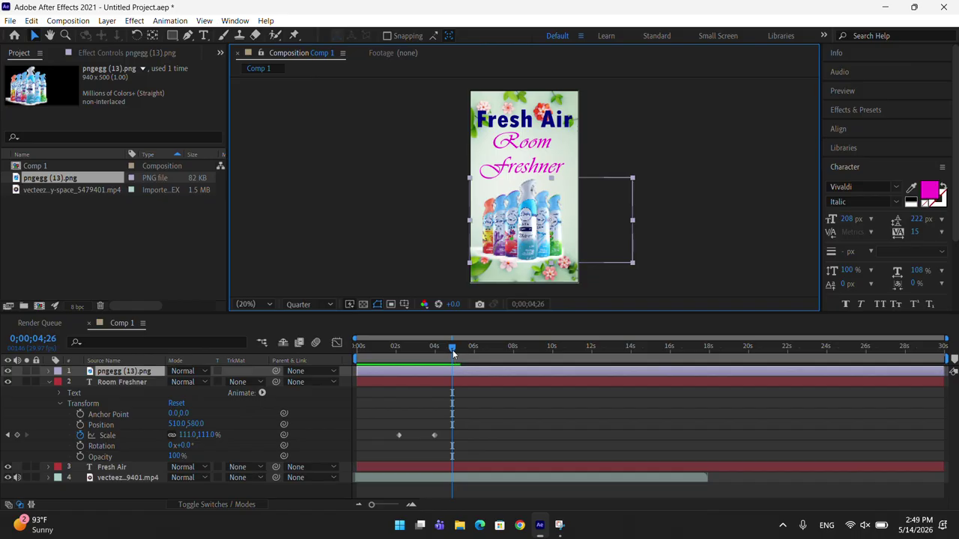
pyautogui.moveTo(453, 354); pyautogui.dragTo(448, 354)
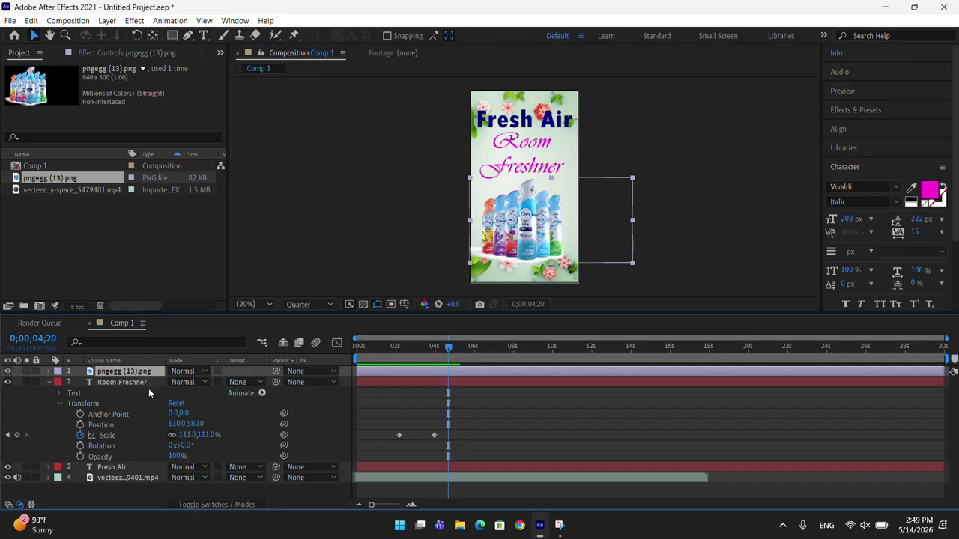
pyautogui.click(48, 382)
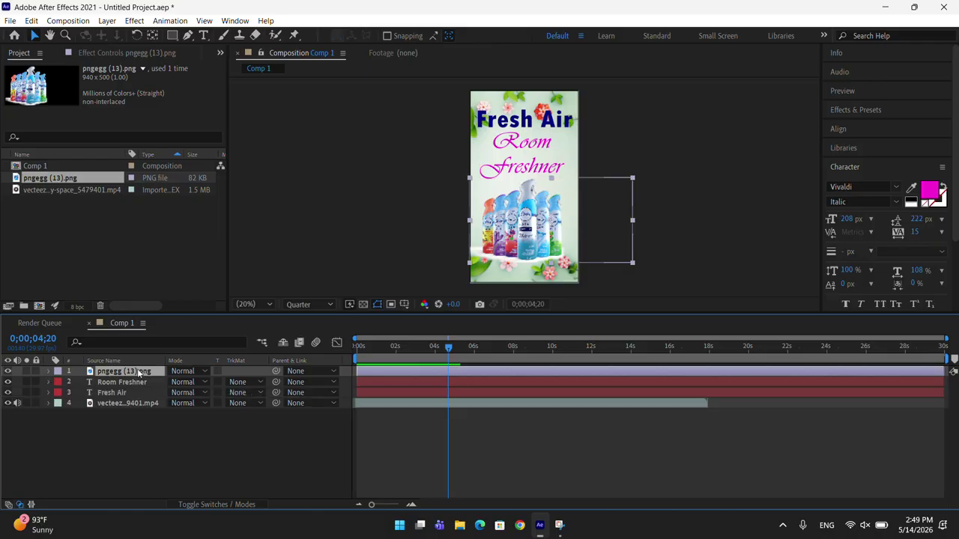
pyautogui.click(49, 372)
pyautogui.click(59, 383)
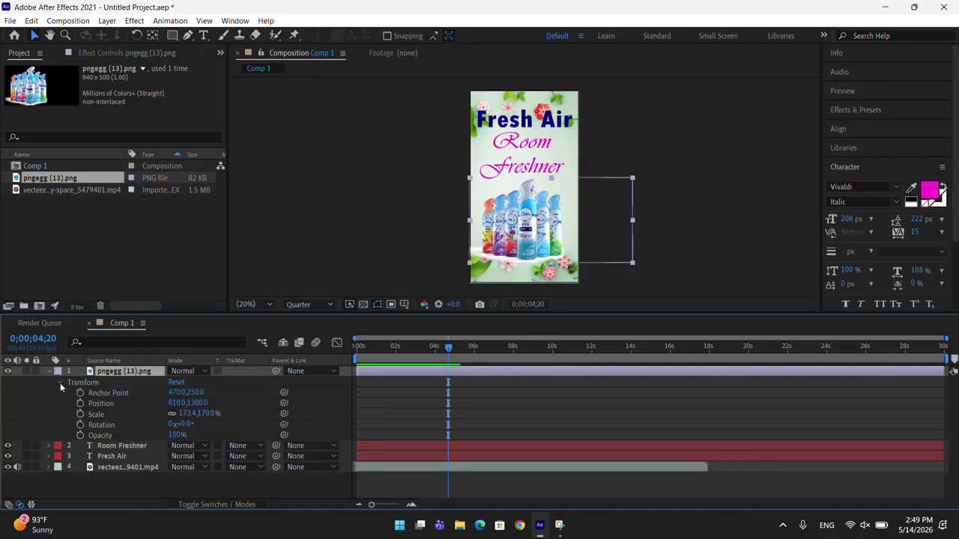
pyautogui.moveTo(184, 420); pyautogui.dragTo(78, 415)
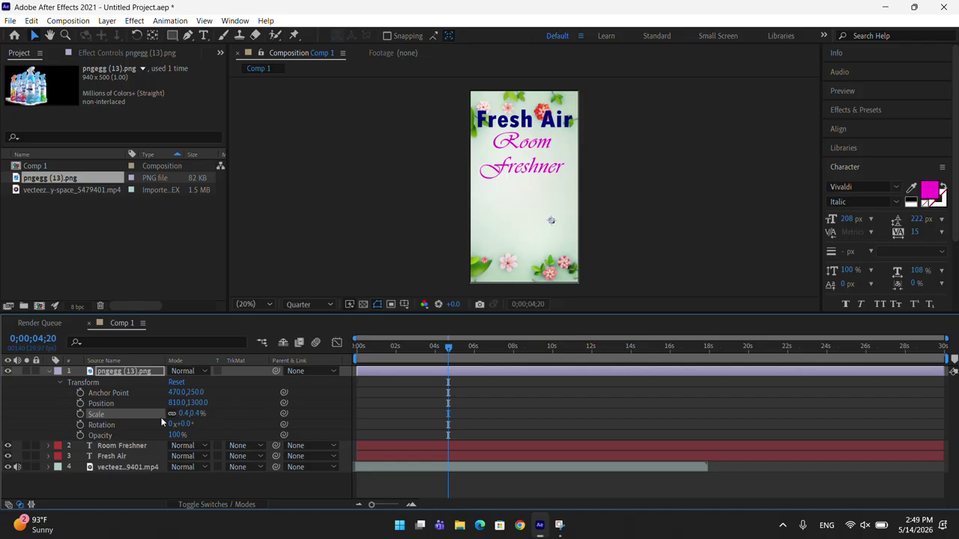
pyautogui.click(79, 415)
pyautogui.click(79, 424)
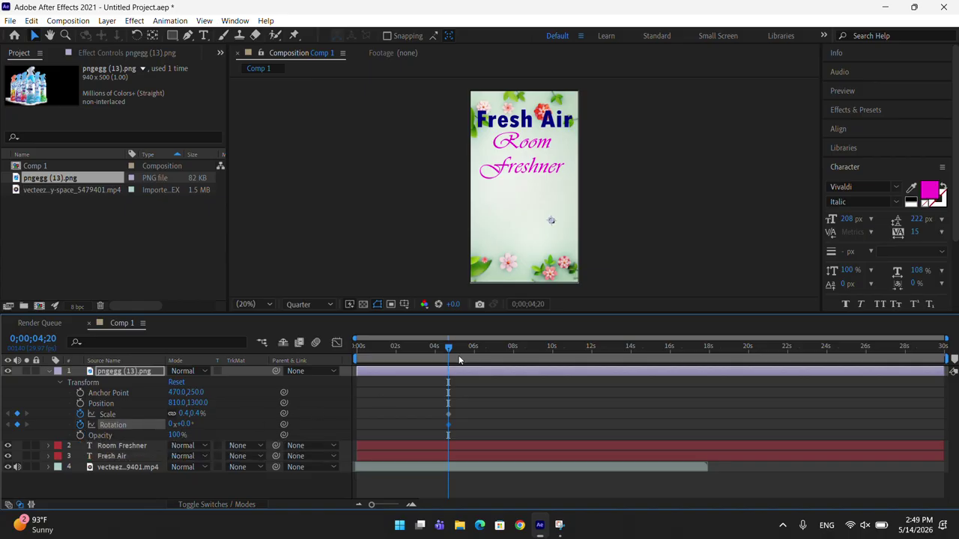
# - At 0;00;07;12, keyframe the bottle image at 134.0, 131.4% scale and 2x+359° rotation, and preview the animation from the start
pyautogui.moveTo(460, 350); pyautogui.dragTo(502, 350)
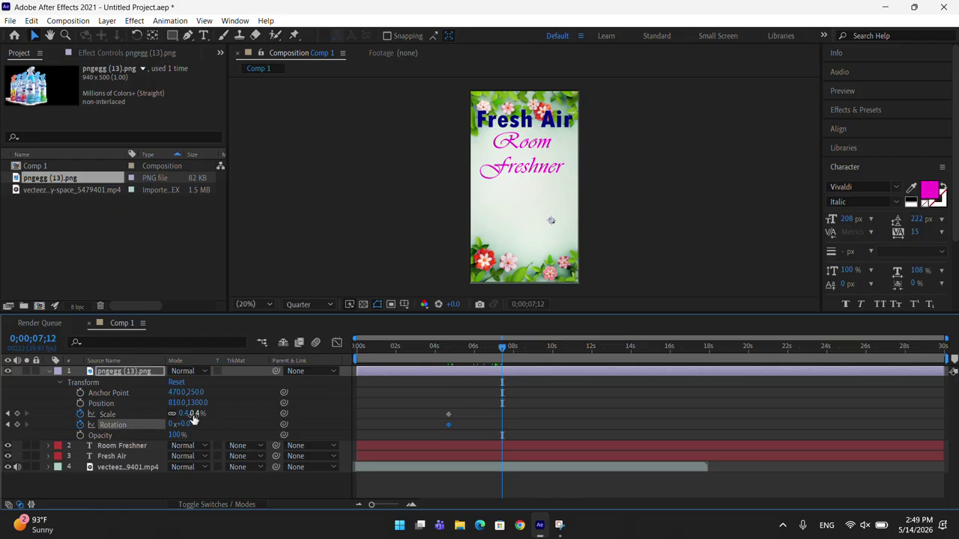
pyautogui.moveTo(191, 414); pyautogui.dragTo(282, 424)
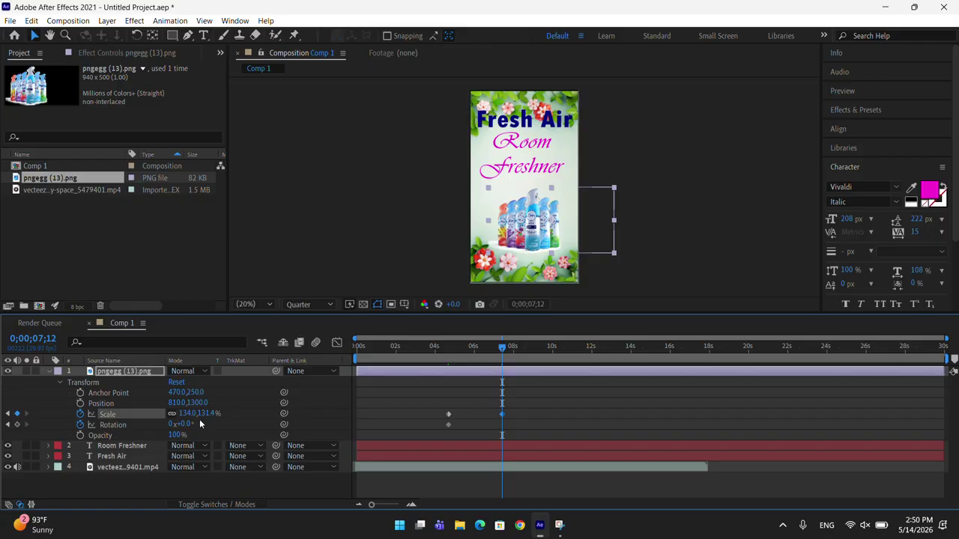
pyautogui.moveTo(185, 427); pyautogui.dragTo(907, 470)
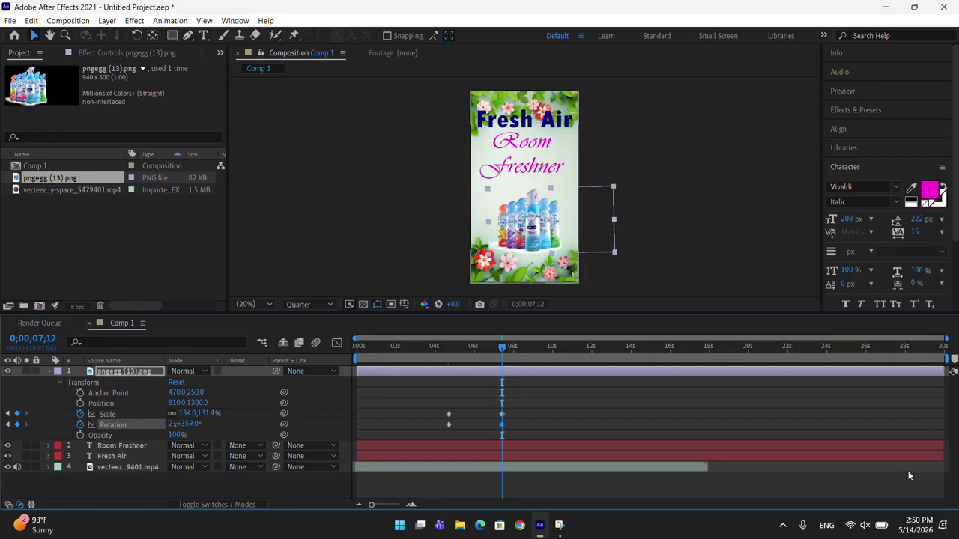
pyautogui.moveTo(429, 352); pyautogui.dragTo(194, 353)
pyautogui.press('space')
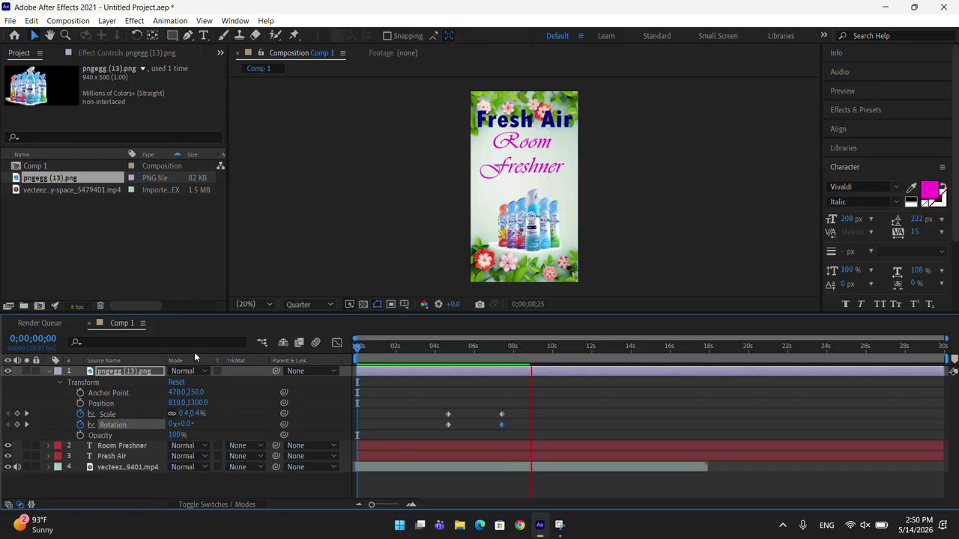
pyautogui.press('space')
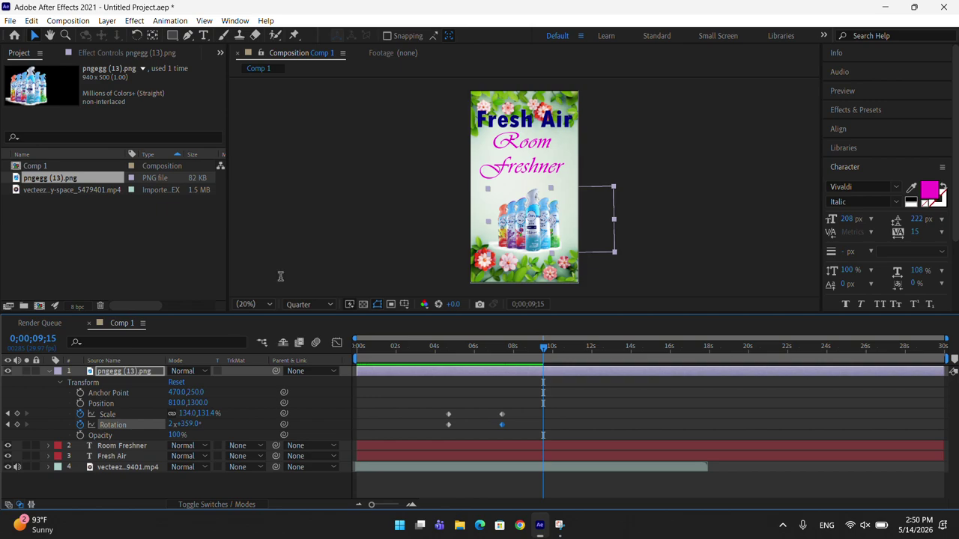
# - Import the vecteezy_white-smoke-animation green-screen MP4 from Downloads as footage and add it to Comp 1
pyautogui.moveTo(541, 349); pyautogui.dragTo(507, 365)
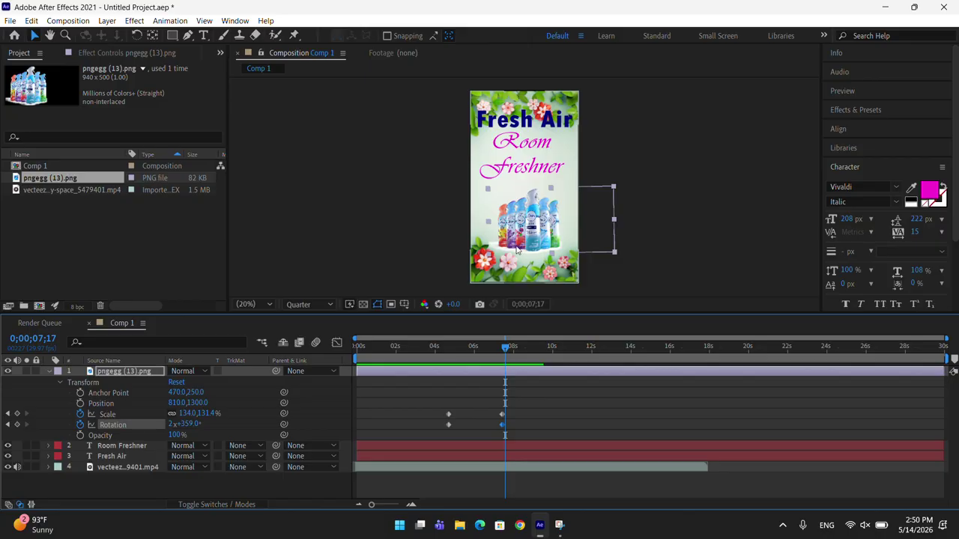
pyautogui.click(166, 242)
pyautogui.doubleClick(165, 236)
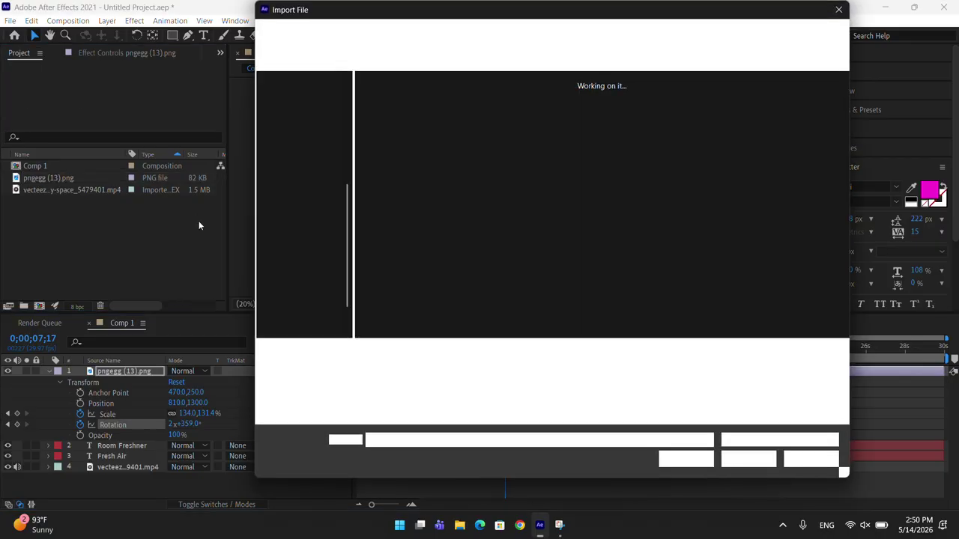
pyautogui.click(579, 183)
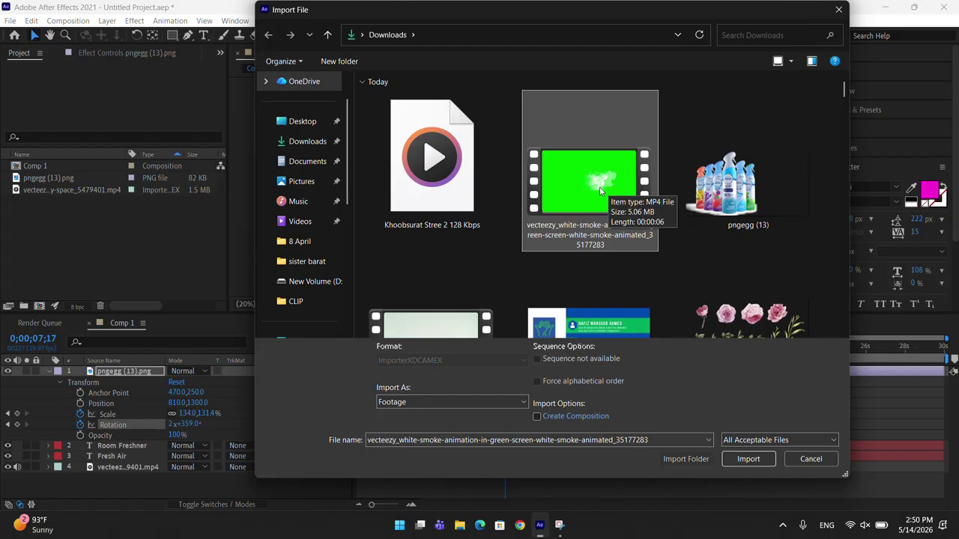
pyautogui.click(753, 459)
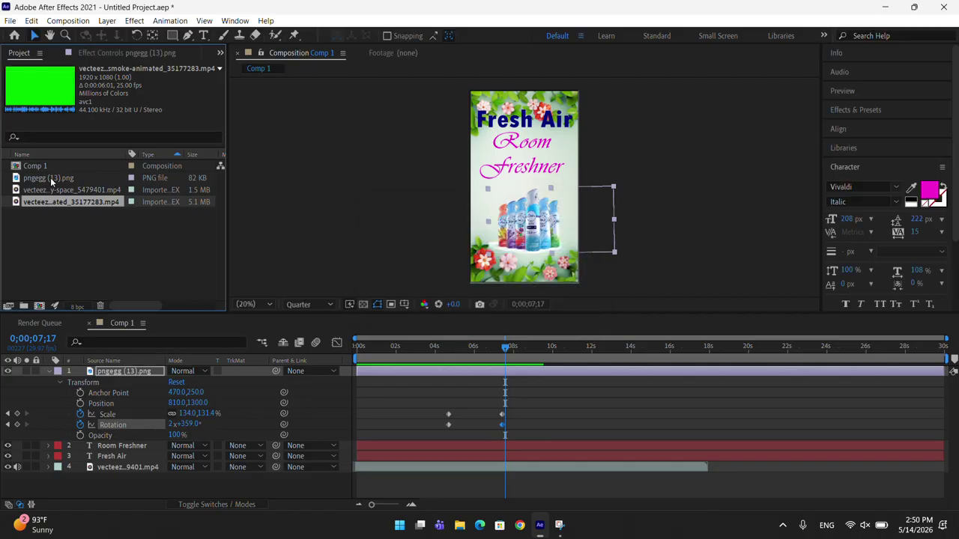
pyautogui.moveTo(76, 204); pyautogui.dragTo(528, 213)
# - Rotate the green-screen smoke clip to -90° so that it stands upright over the vertical frame
pyautogui.click(137, 35)
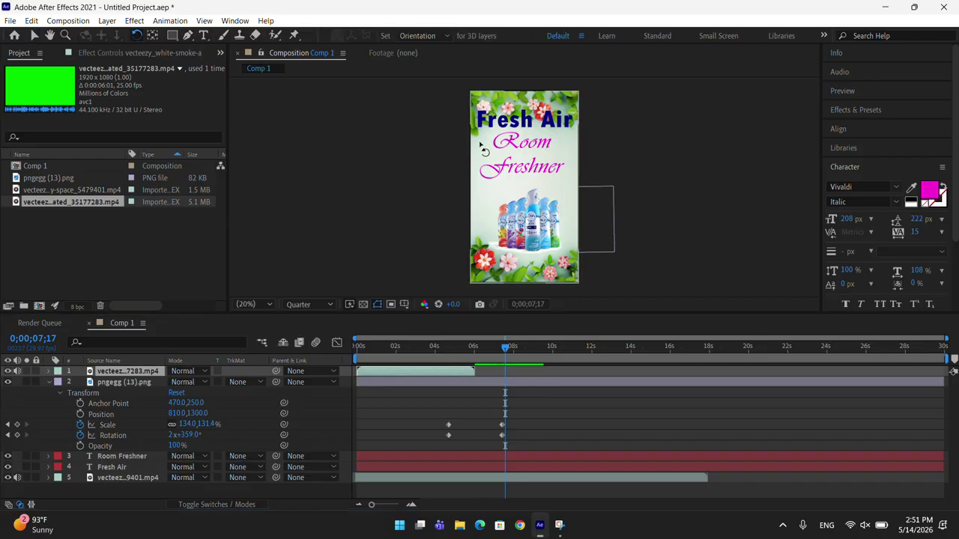
pyautogui.moveTo(617, 197); pyautogui.dragTo(541, 169)
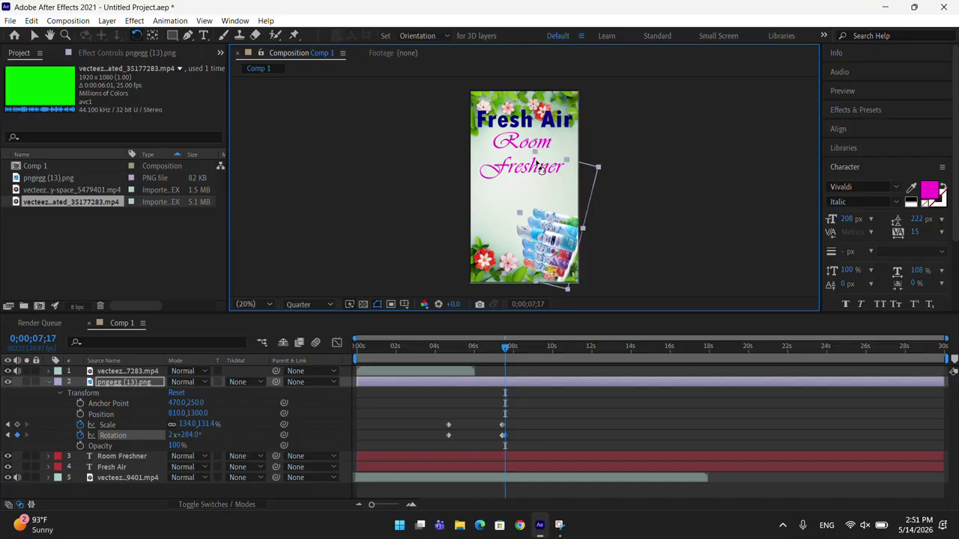
pyautogui.click(414, 348)
pyautogui.click(419, 371)
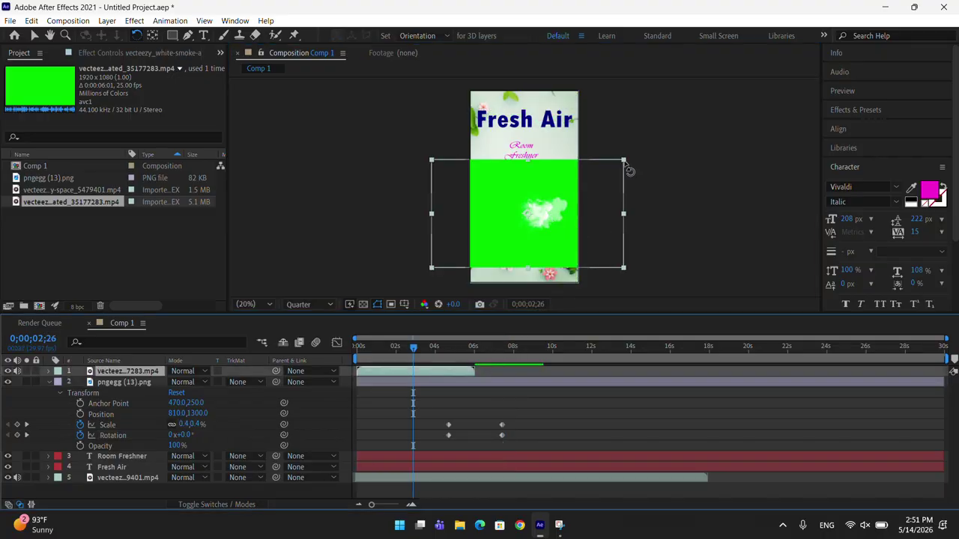
pyautogui.moveTo(628, 163); pyautogui.dragTo(476, 143)
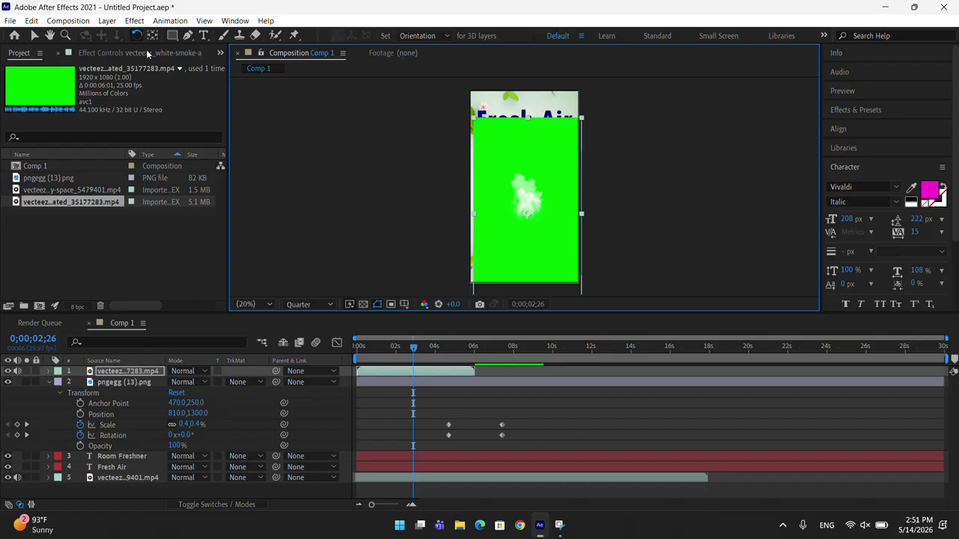
# - Scale the smoke clip to 206% and move it to position 550, 1365
pyautogui.click(50, 372)
pyautogui.click(59, 383)
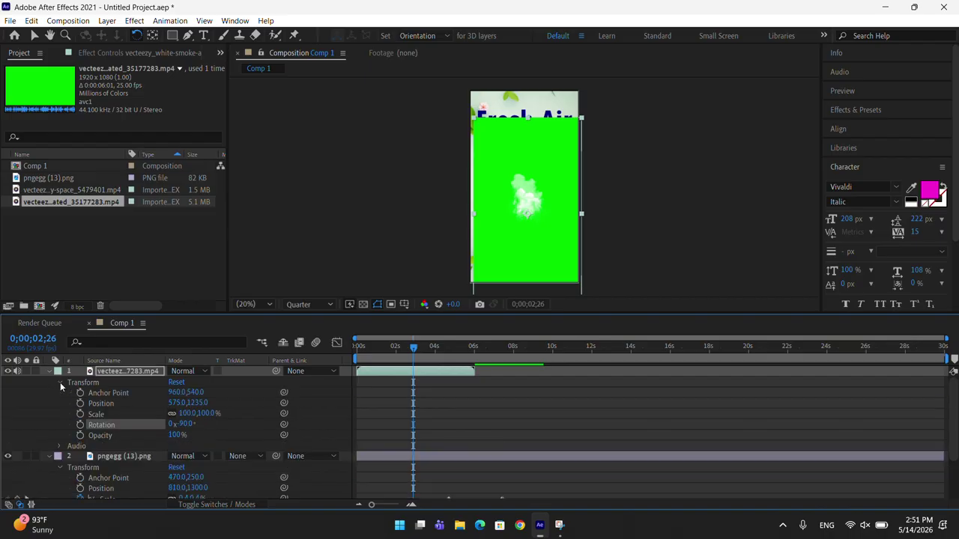
pyautogui.moveTo(206, 413); pyautogui.dragTo(268, 406)
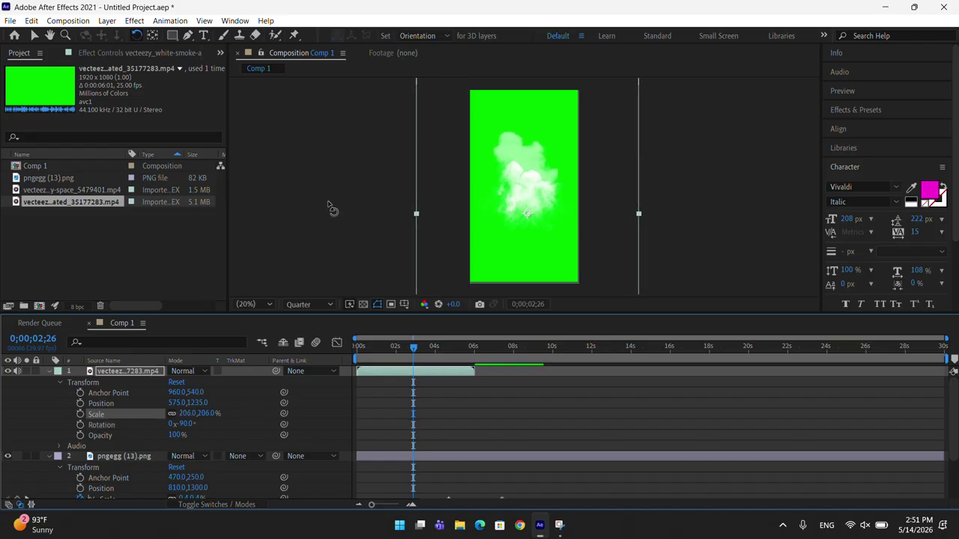
pyautogui.click(34, 35)
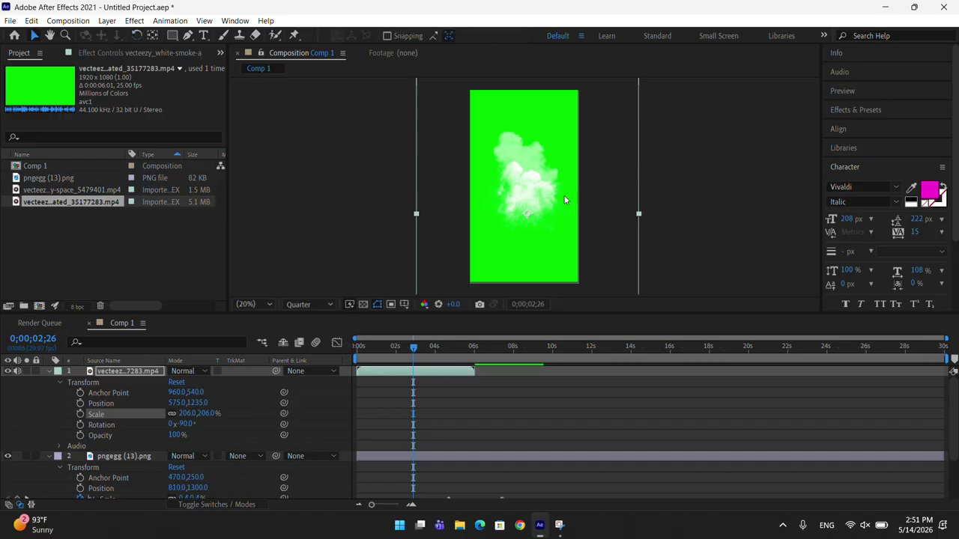
pyautogui.moveTo(565, 200); pyautogui.dragTo(560, 209)
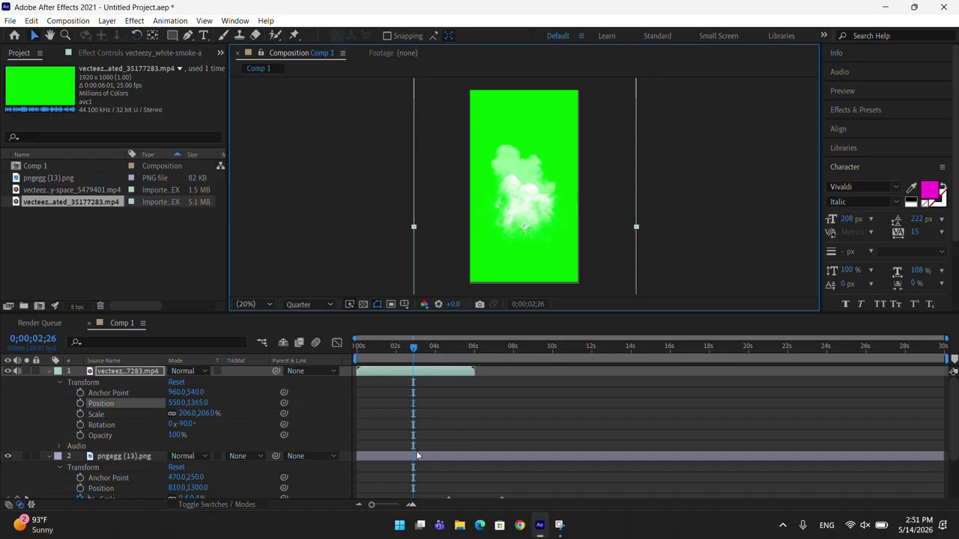
# - Collapse the smoke and bottle layer properties and move the smoke clip down the layer stack to just above the background video
pyautogui.click(384, 348)
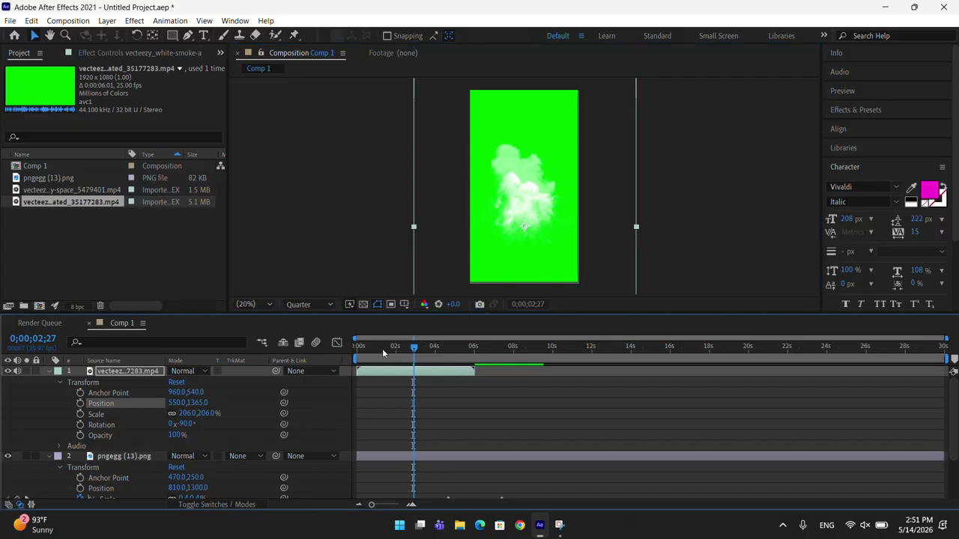
pyautogui.click(48, 371)
pyautogui.click(48, 382)
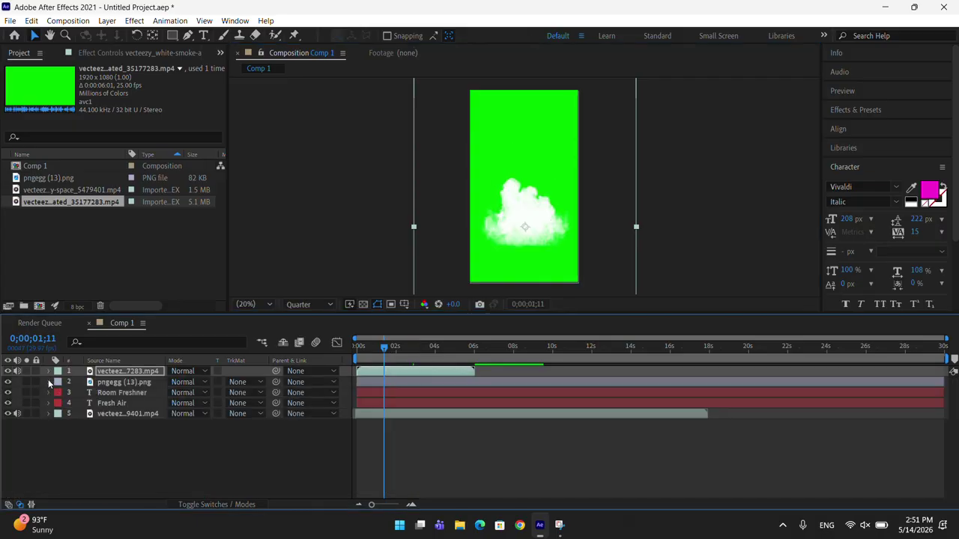
pyautogui.click(456, 384)
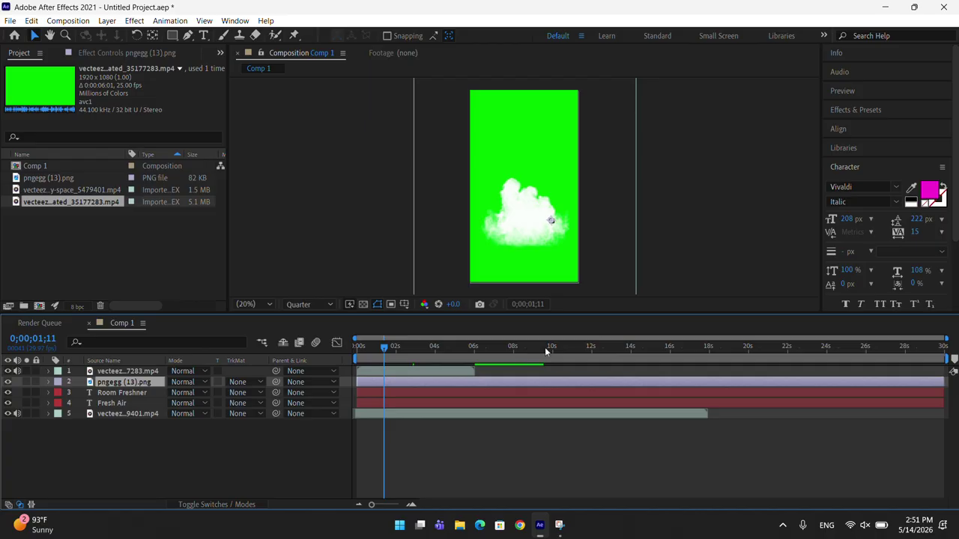
pyautogui.click(418, 372)
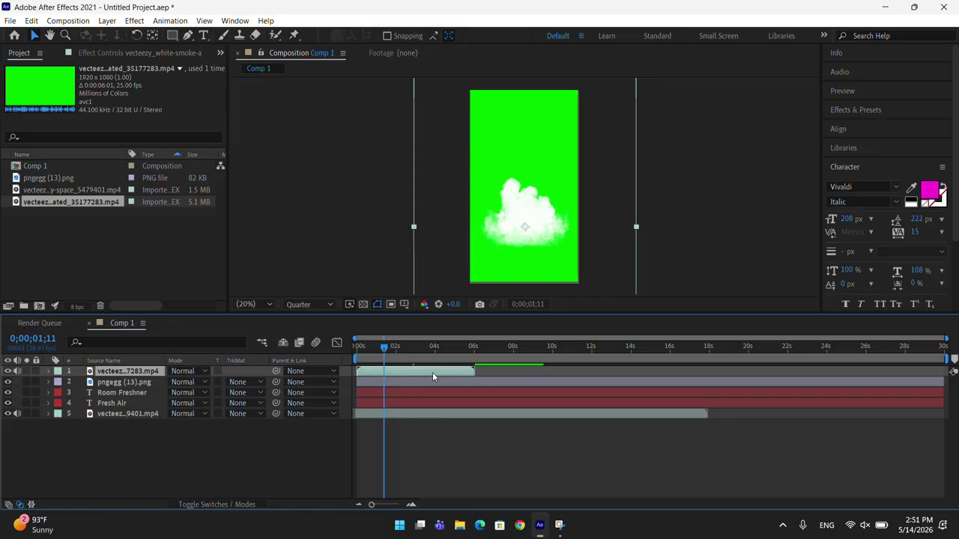
pyautogui.hotkey('ctrl', '[')
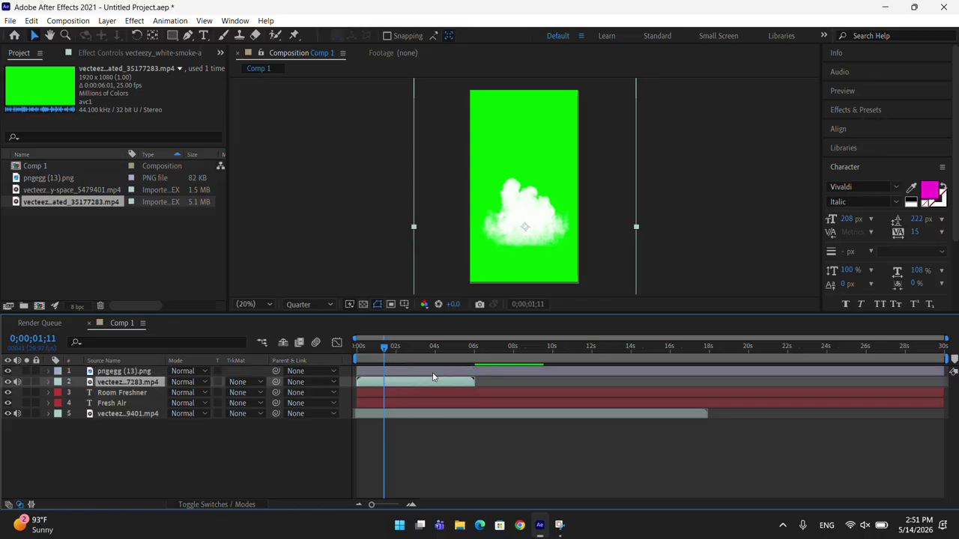
pyautogui.moveTo(430, 350)
pyautogui.mouseDown()
pyautogui.moveTo(437, 351)
pyautogui.moveTo(427, 360)
pyautogui.mouseUp()
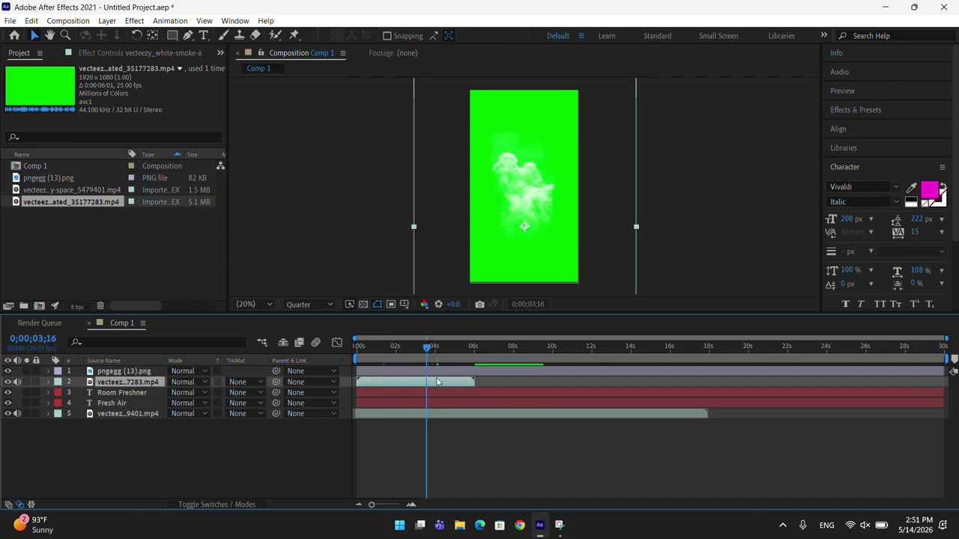
pyautogui.hotkey('ctrl', '[')
pyautogui.hotkey('ctrl', '[')
pyautogui.hotkey('ctrl', '[')
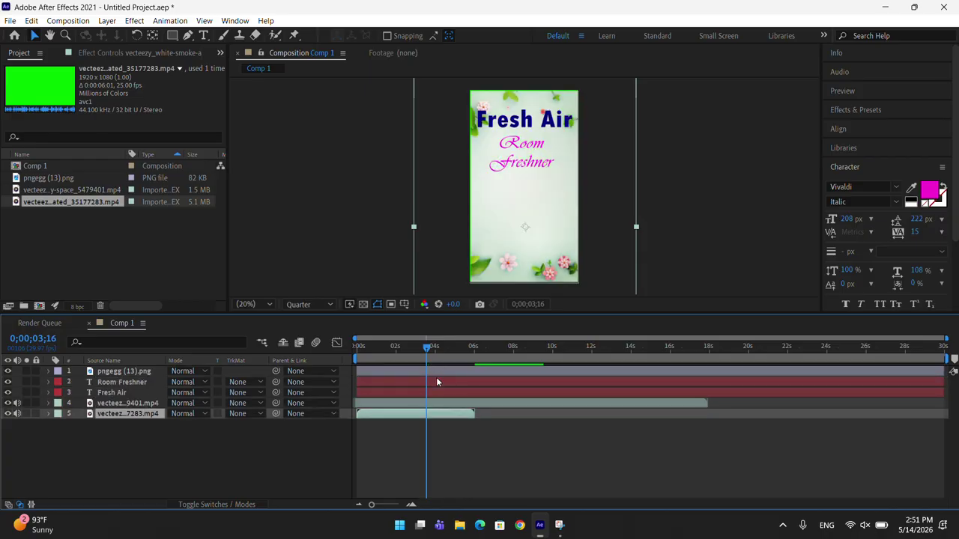
pyautogui.hotkey('ctrl', ']')
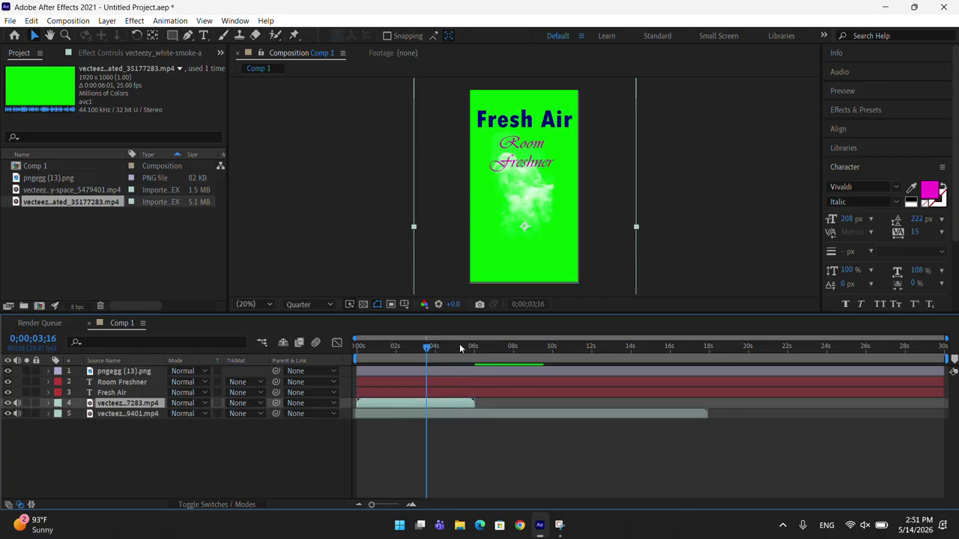
# - Shift the smoke clip to run from about 5 s to 11 s and go to 0;00;08;08 to check it
pyautogui.moveTo(459, 344); pyautogui.dragTo(509, 344)
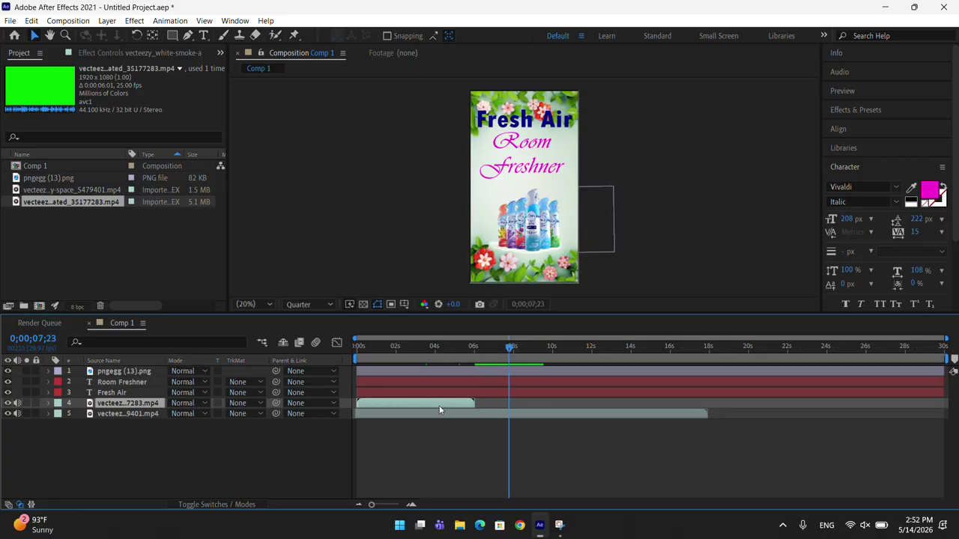
pyautogui.moveTo(439, 405); pyautogui.dragTo(532, 406)
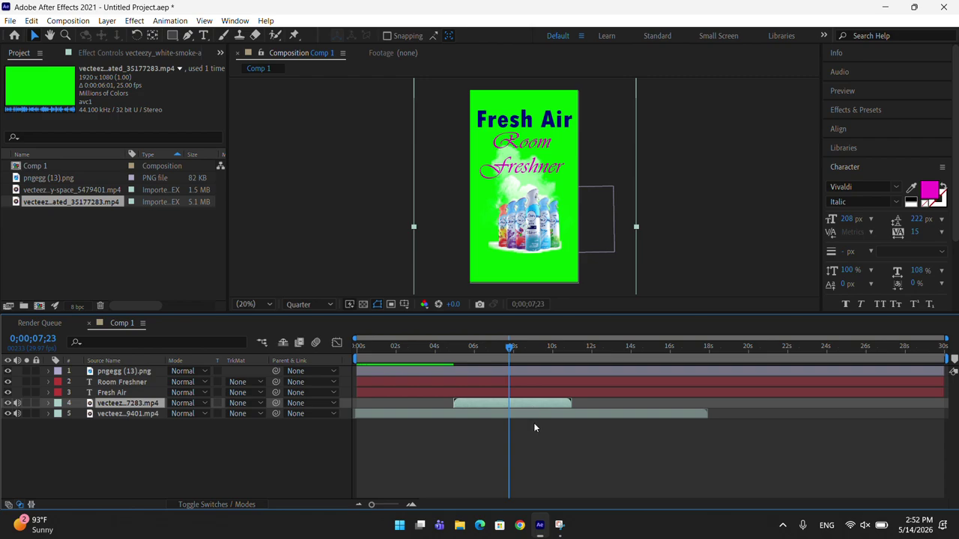
pyautogui.click(511, 347)
pyautogui.moveTo(524, 350)
pyautogui.mouseDown()
pyautogui.moveTo(534, 349)
pyautogui.moveTo(522, 351)
pyautogui.mouseUp()
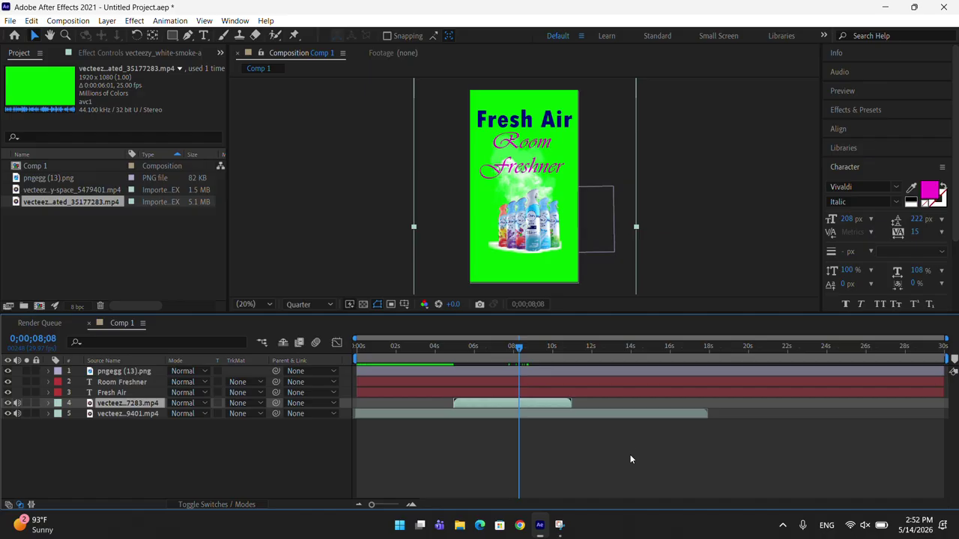
# - Search the effects for "color key" and apply Linear Color Key to the smoke clip
pyautogui.click(861, 109)
pyautogui.click(864, 125)
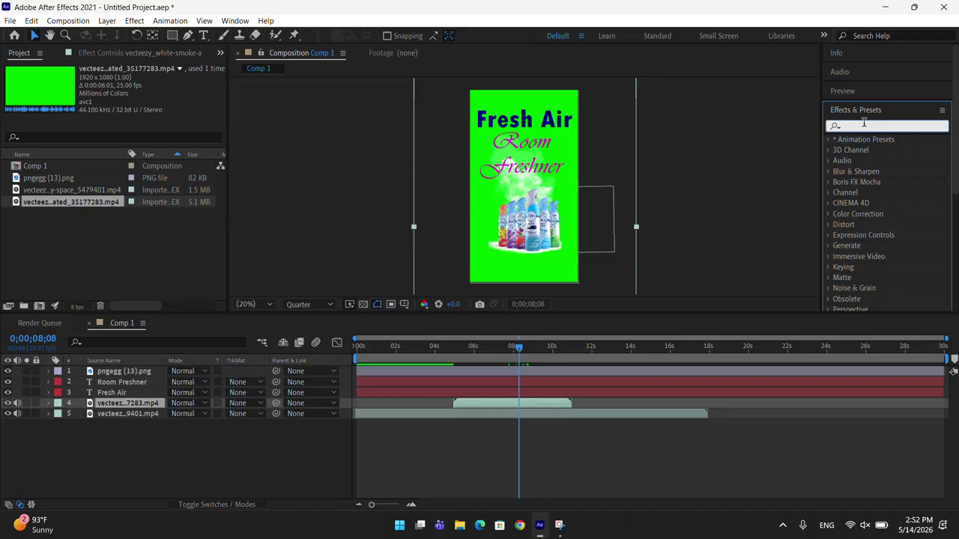
pyautogui.write('color')
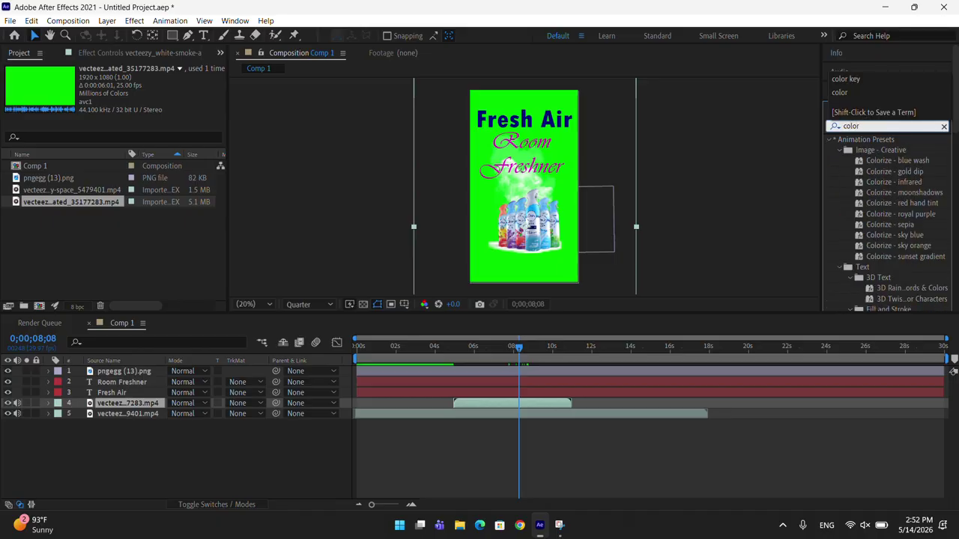
pyautogui.write(' key')
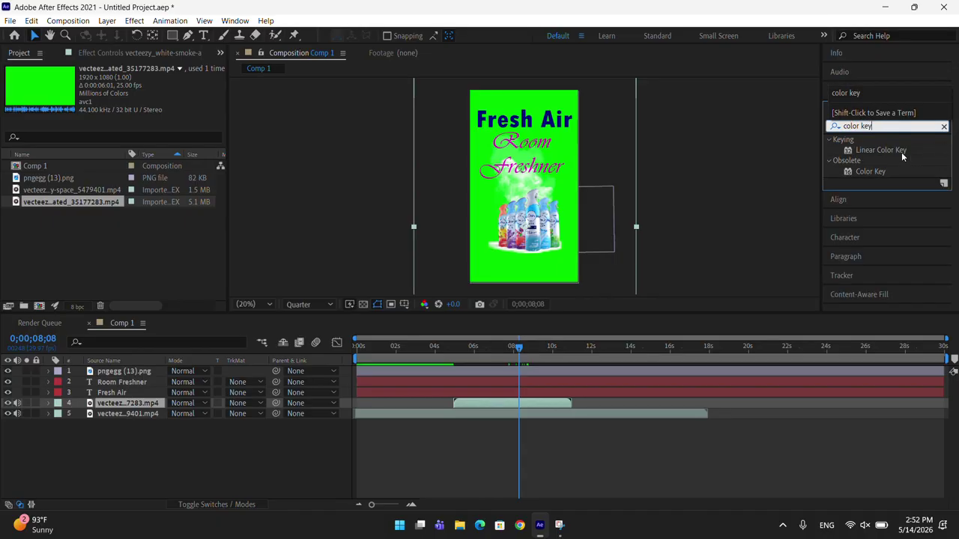
pyautogui.moveTo(888, 150); pyautogui.dragTo(541, 401)
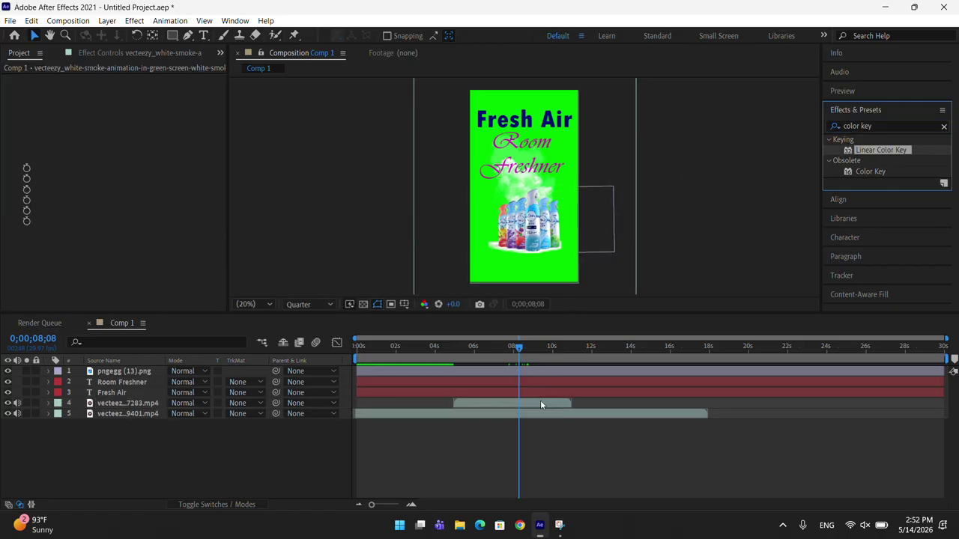
# - Sample the smoke clip's green background as the key color and set Matching Tolerance to 12%
pyautogui.click(146, 178)
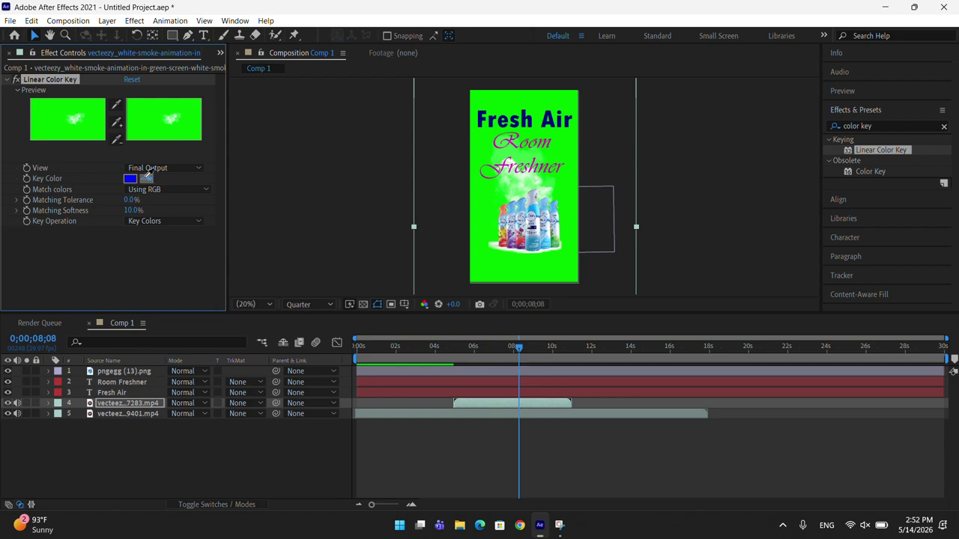
pyautogui.click(558, 102)
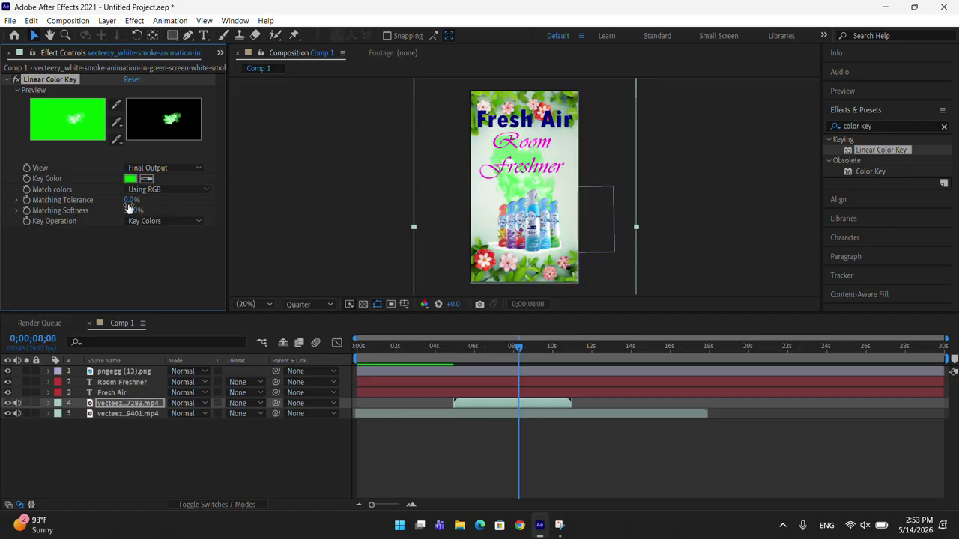
pyautogui.moveTo(130, 200); pyautogui.dragTo(133, 200)
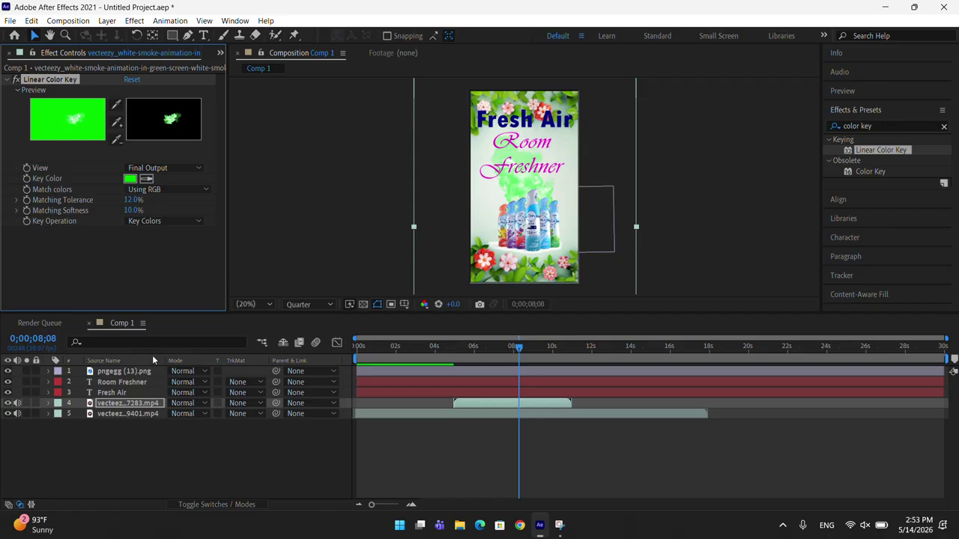
# - Set the smoke clip's blending mode to Screen and preview the composition from the start
pyautogui.click(219, 506)
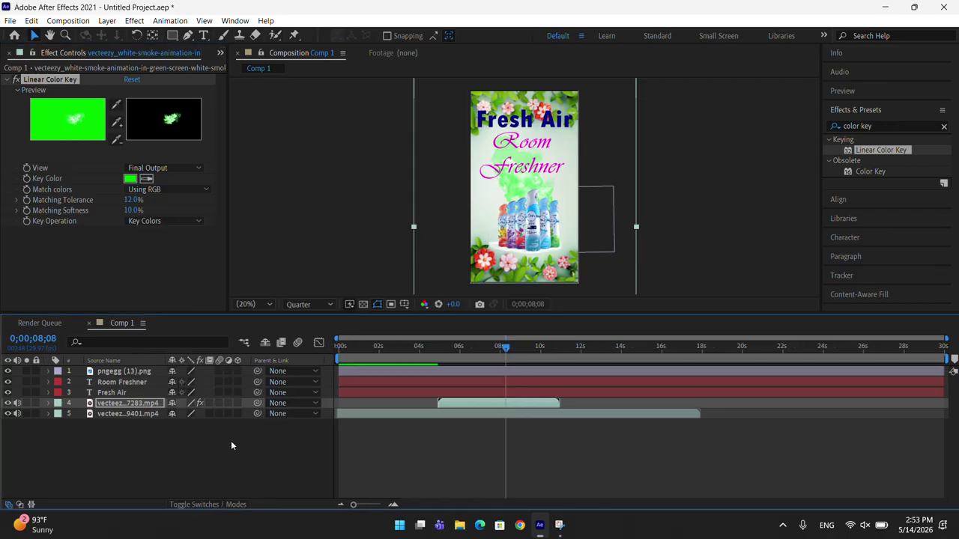
pyautogui.click(214, 505)
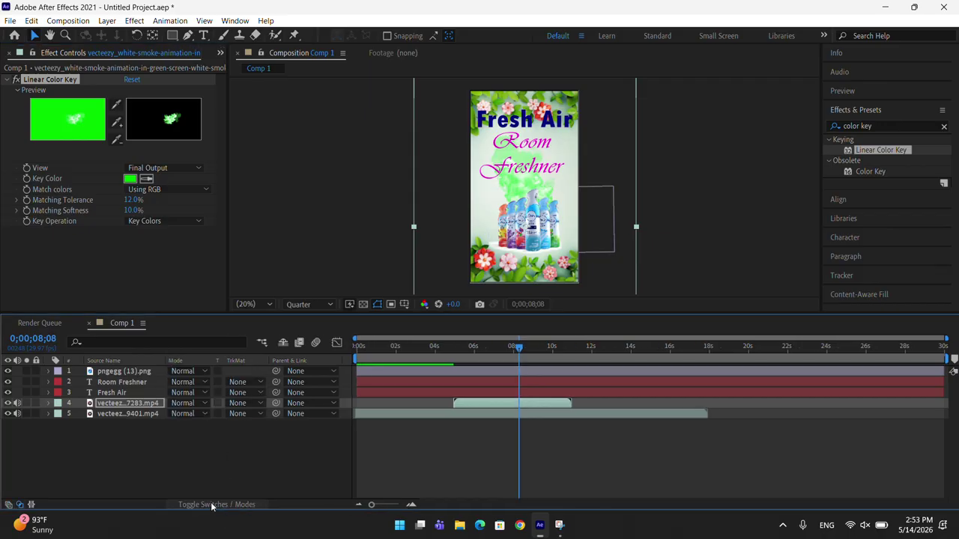
pyautogui.click(200, 405)
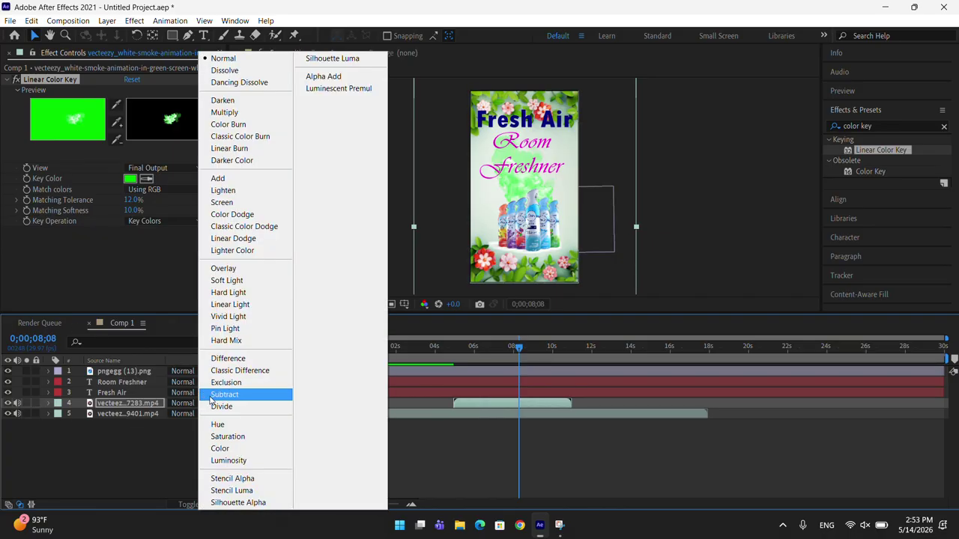
pyautogui.click(241, 204)
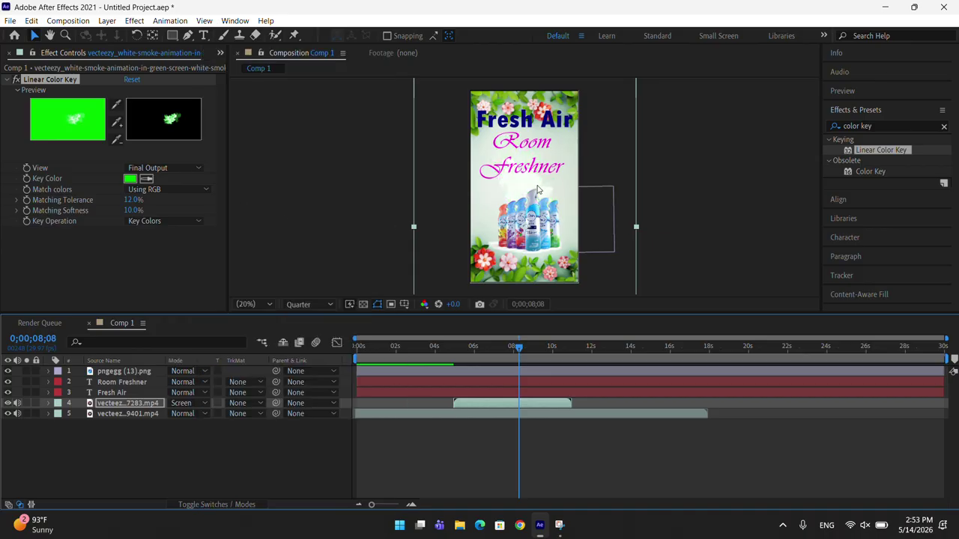
pyautogui.moveTo(518, 349); pyautogui.dragTo(253, 348)
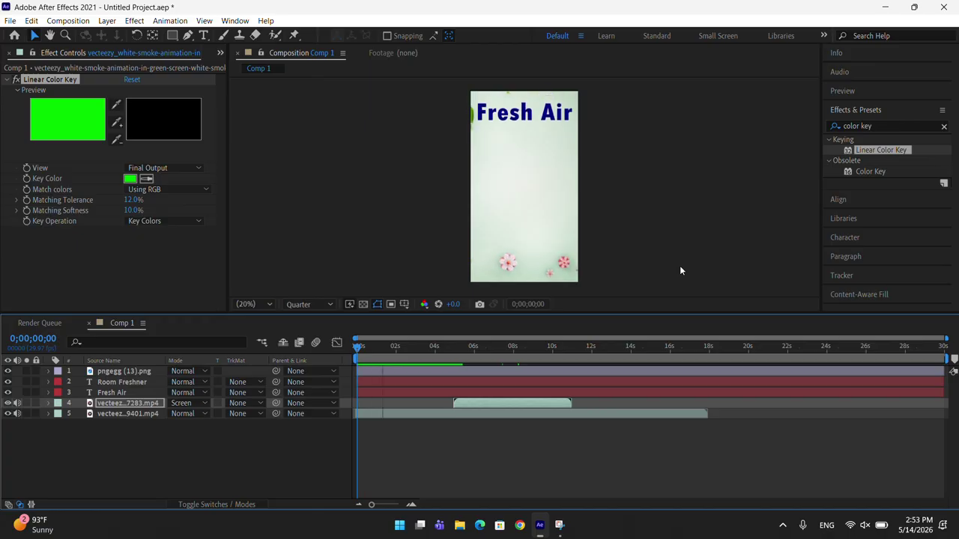
# - Enlarge the composition viewer and play back the advert to check the smoke effect over the product
pyautogui.press('space')
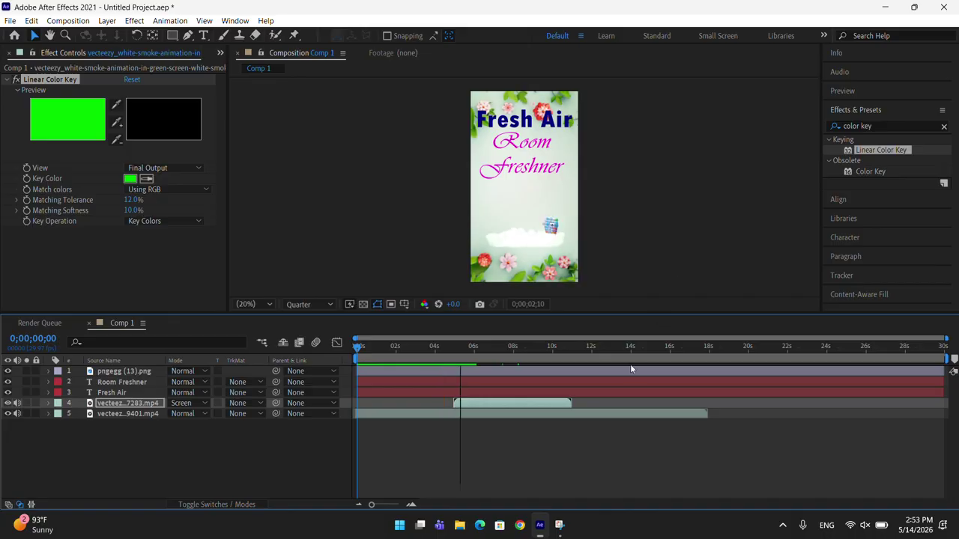
pyautogui.moveTo(652, 314); pyautogui.dragTo(576, 285)
pyautogui.press('space')
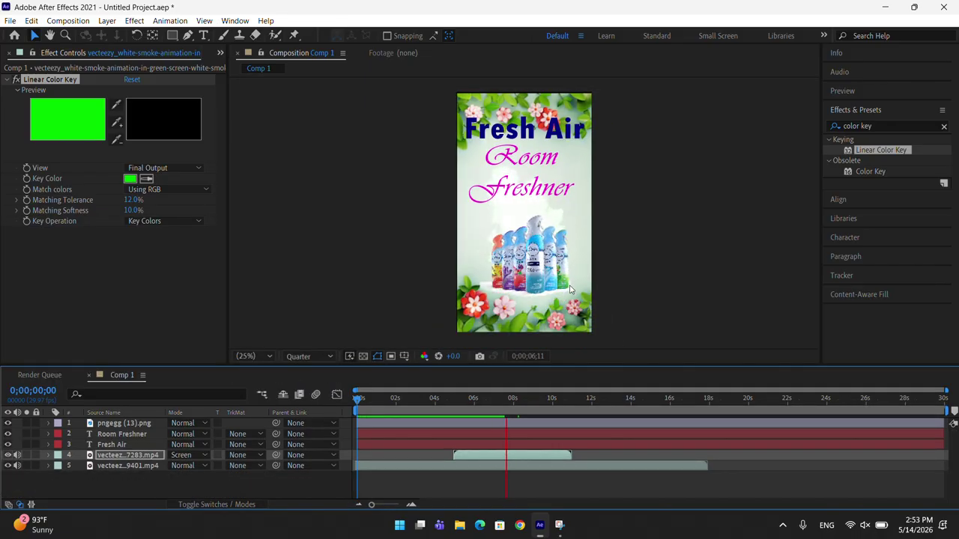
# - Shift the smoke clip in the timeline so that it starts at 0;00;07;13
pyautogui.moveTo(522, 456); pyautogui.dragTo(601, 453)
pyautogui.click(537, 400)
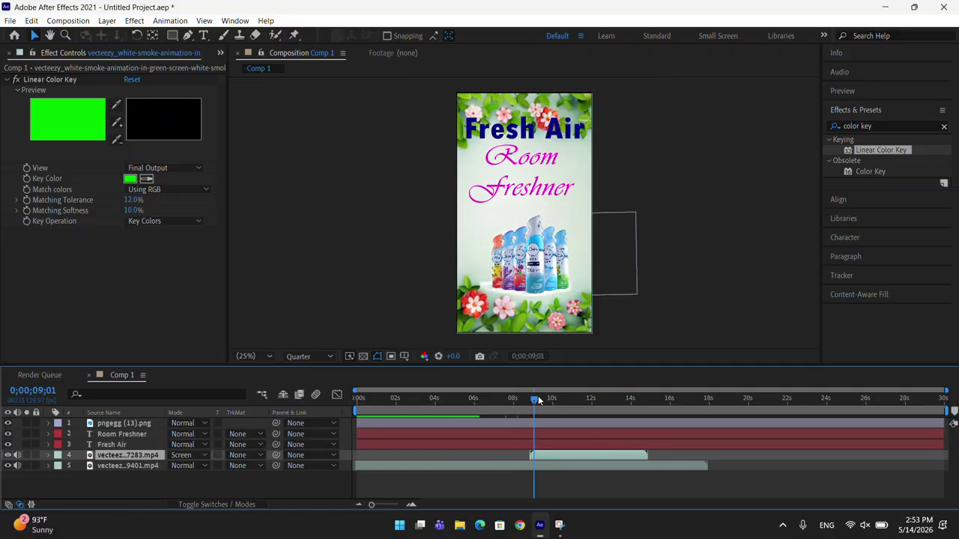
pyautogui.moveTo(528, 402); pyautogui.dragTo(552, 403)
pyautogui.moveTo(557, 405); pyautogui.dragTo(502, 410)
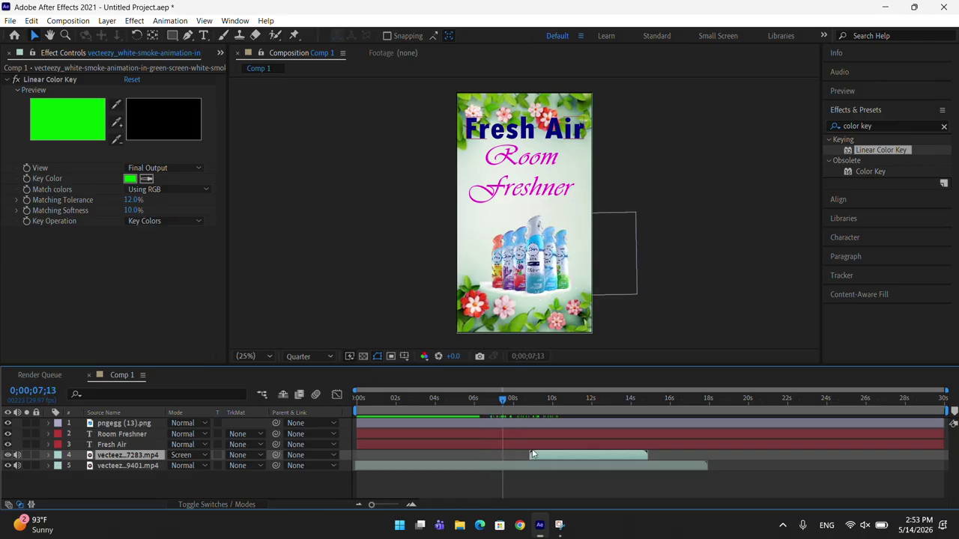
pyautogui.moveTo(538, 456); pyautogui.dragTo(512, 456)
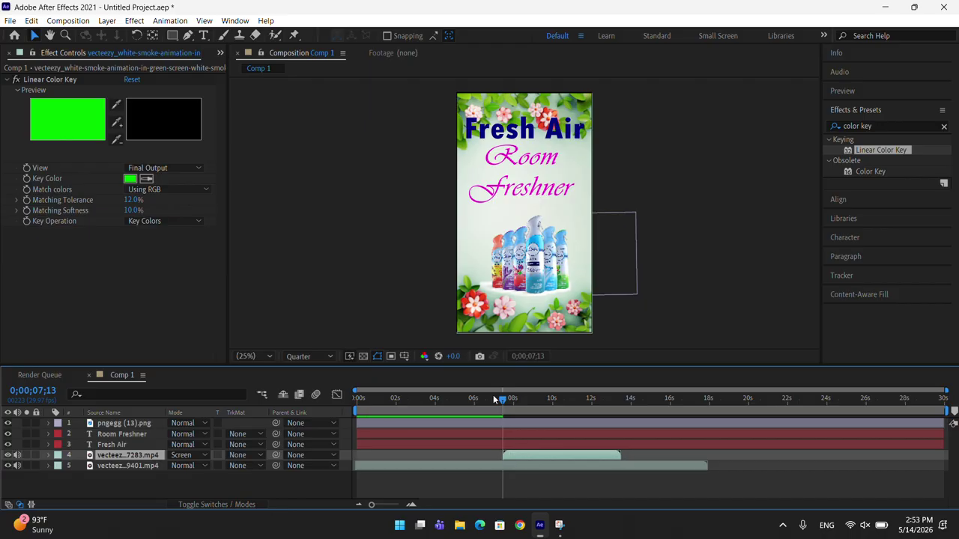
# - Preview the composition from the start up to about 12 s to check the smoke clip's new timing
pyautogui.moveTo(493, 395); pyautogui.dragTo(221, 395)
pyautogui.press('space')
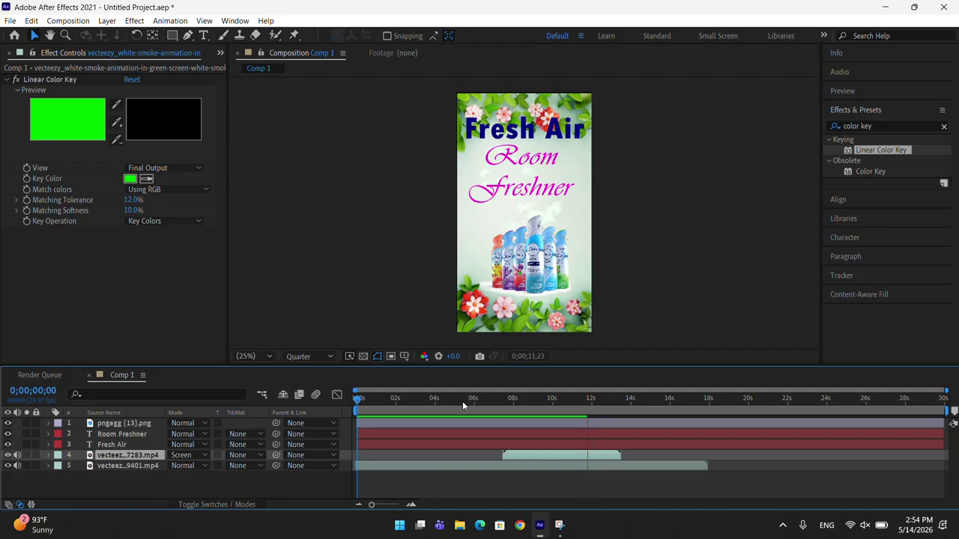
pyautogui.press('space')
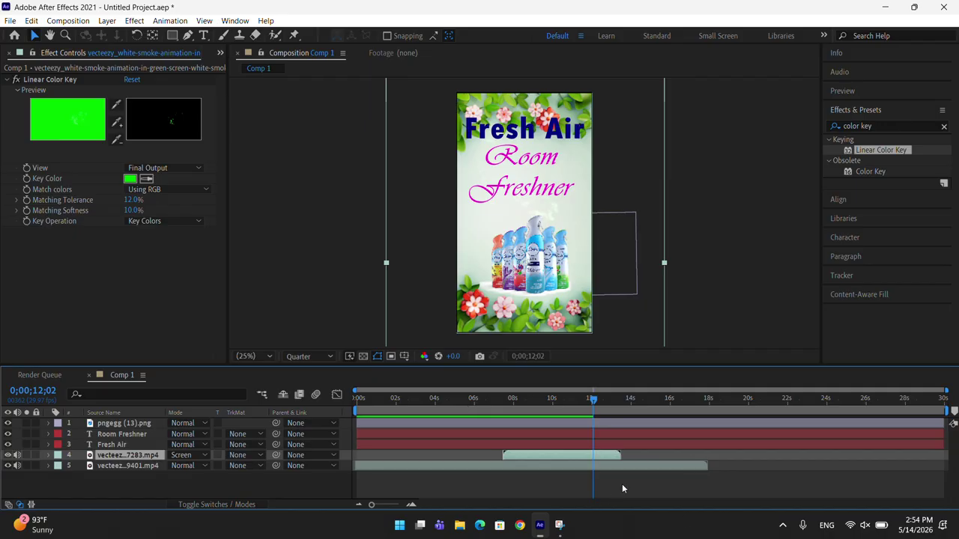
# - Pre-compose all five layers, from the floral background up to the product image, into a single composition
pyautogui.click(603, 466)
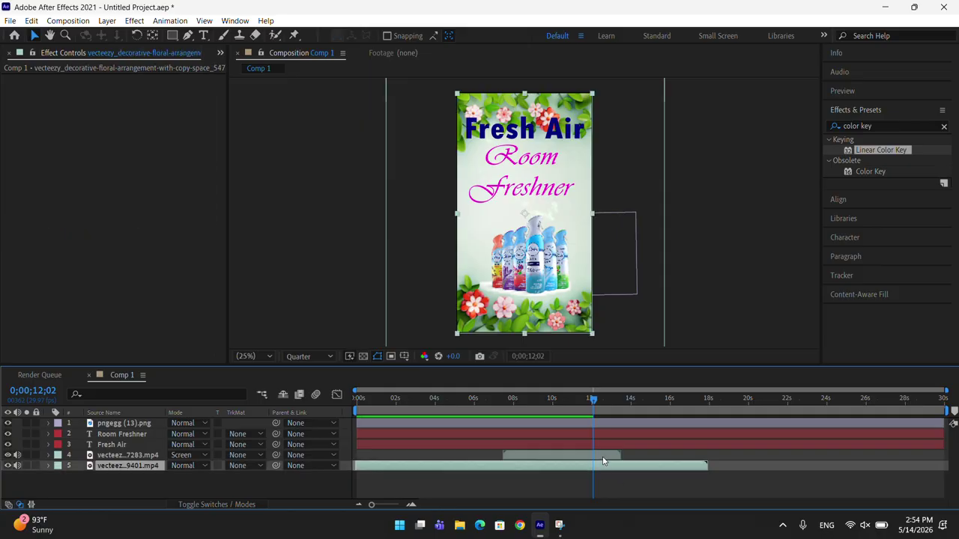
pyautogui.keyDown('ctrl'); pyautogui.click(606, 455); pyautogui.keyUp('ctrl')
pyautogui.keyDown('ctrl'); pyautogui.click(608, 444); pyautogui.keyUp('ctrl')
pyautogui.keyDown('ctrl'); pyautogui.click(610, 434); pyautogui.keyUp('ctrl')
pyautogui.keyDown('ctrl'); pyautogui.click(614, 424); pyautogui.keyUp('ctrl')
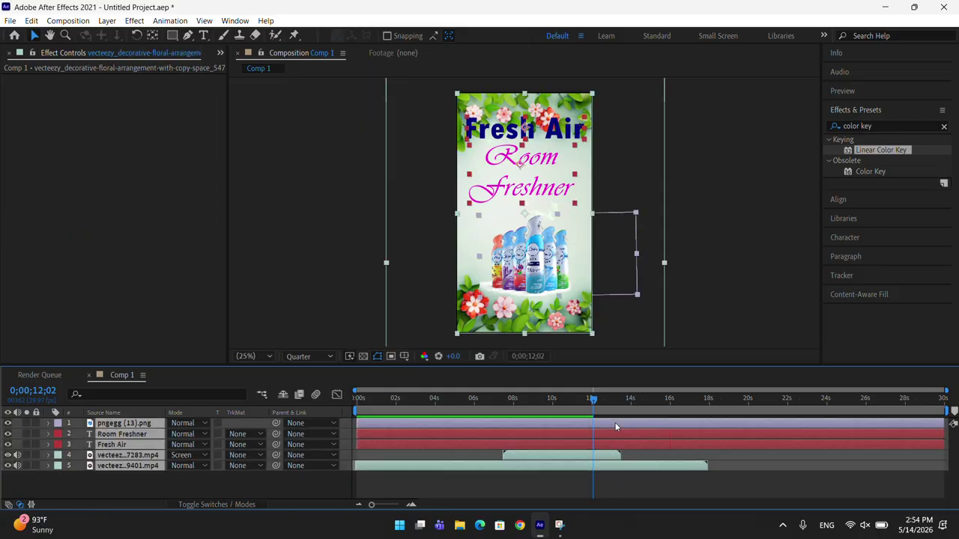
pyautogui.rightClick(616, 426)
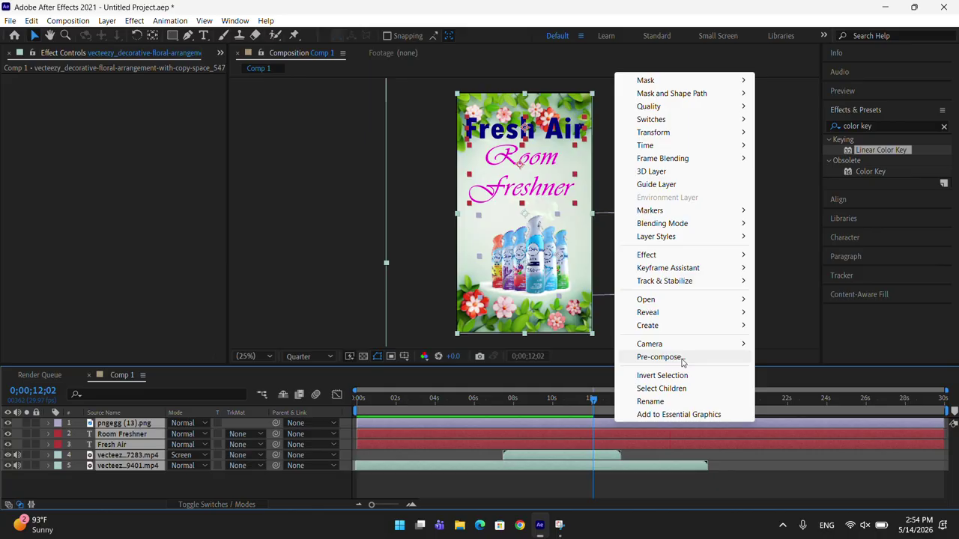
pyautogui.click(683, 359)
pyautogui.click(509, 343)
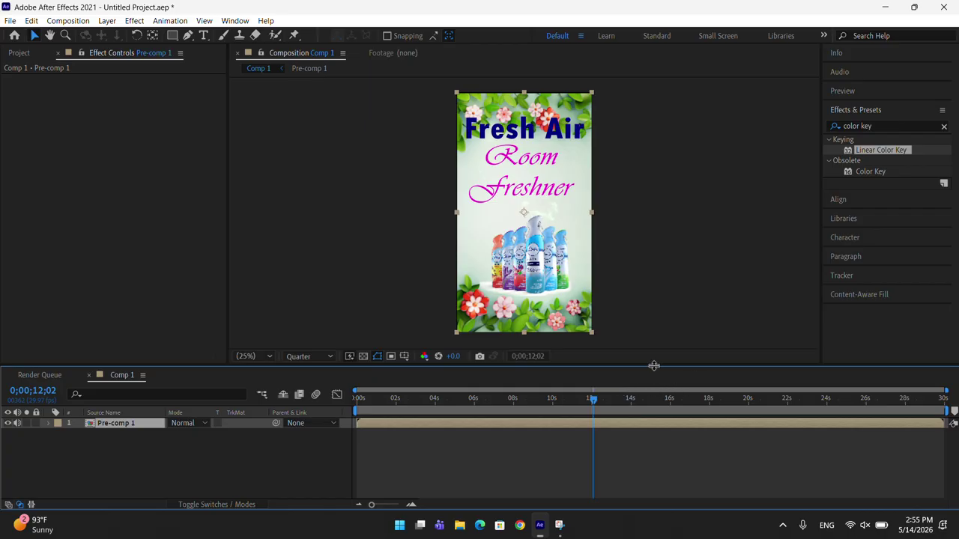
pyautogui.moveTo(653, 365); pyautogui.dragTo(655, 345)
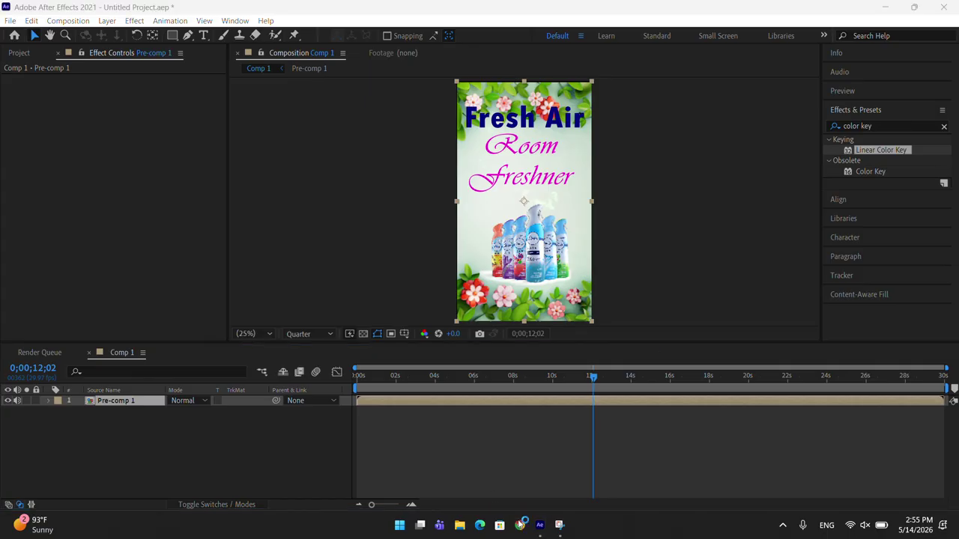
# - Switch to Chrome and open the Music section of Pixabay
pyautogui.click(519, 524)
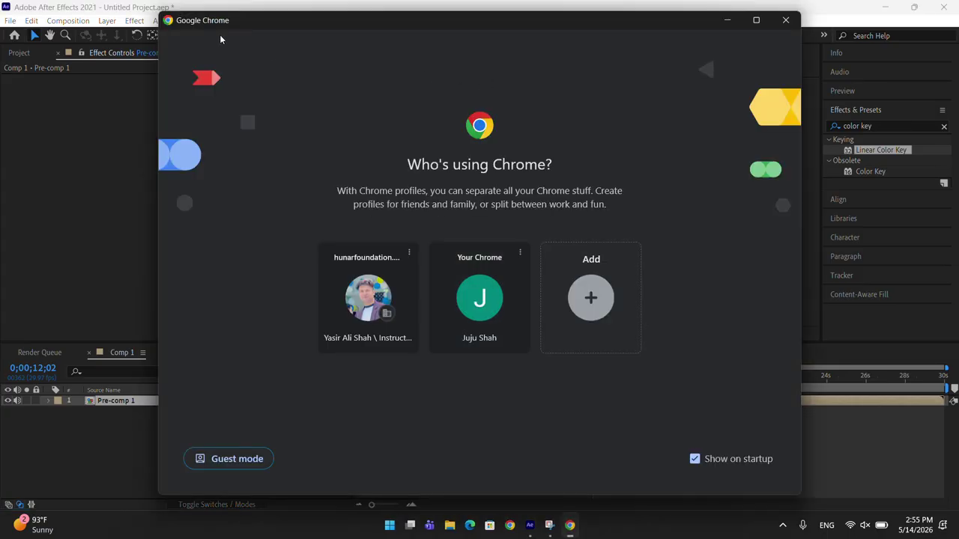
pyautogui.click(500, 309)
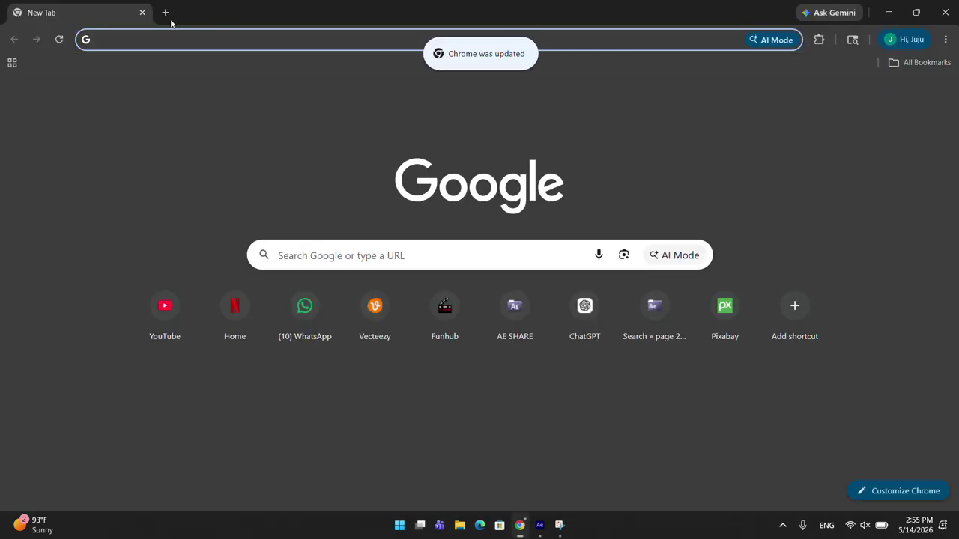
pyautogui.click(725, 308)
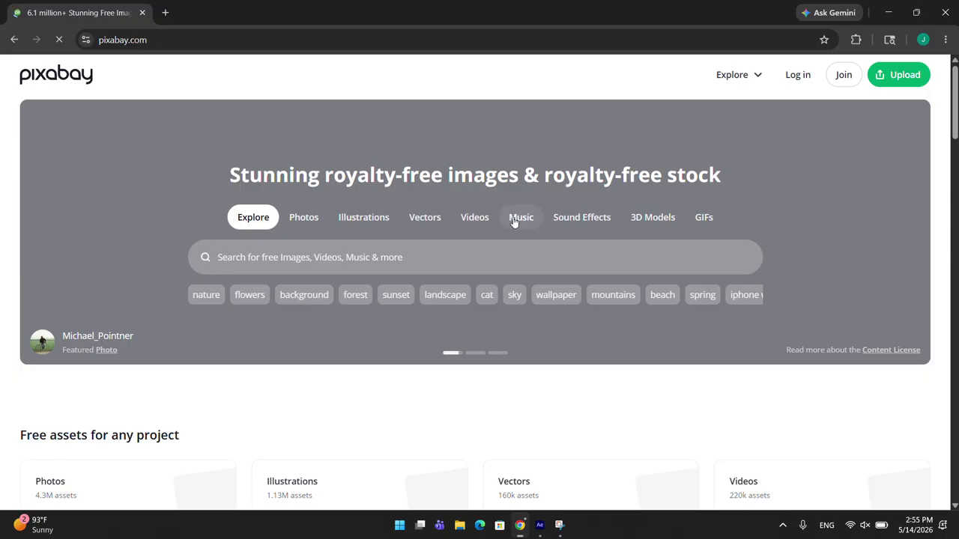
pyautogui.click(514, 221)
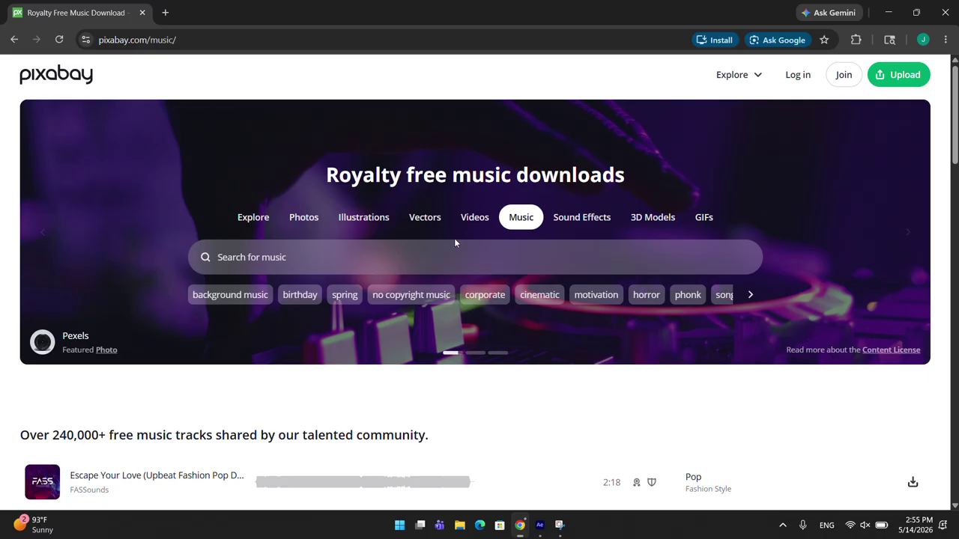
pyautogui.click(527, 223)
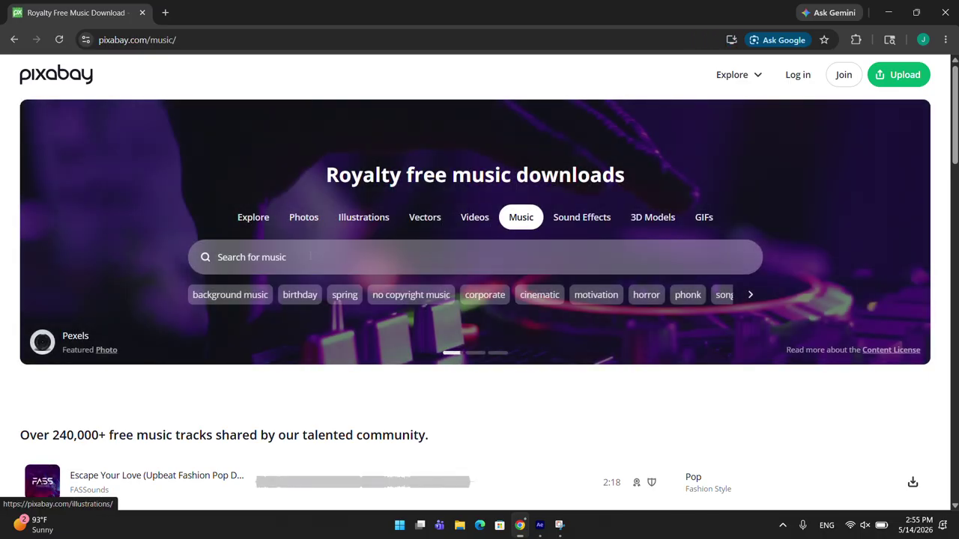
# - Search the Pixabay music library for "soft music"
pyautogui.click(298, 258)
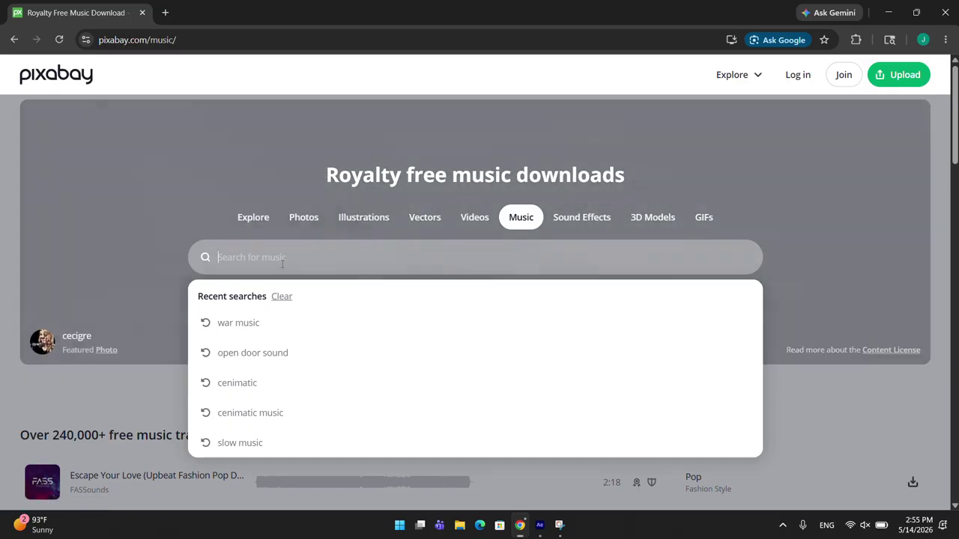
pyautogui.write('soft')
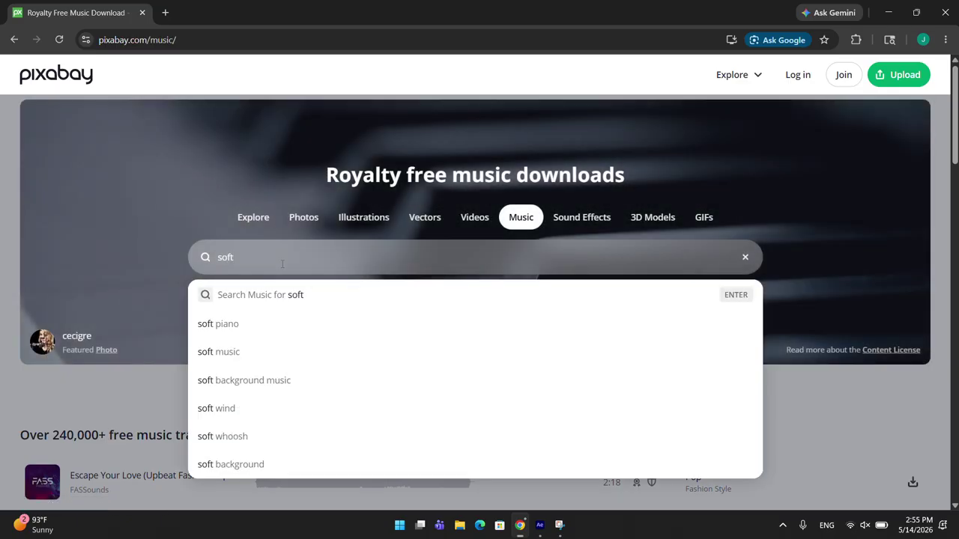
pyautogui.press('Down')
pyautogui.press('Down')
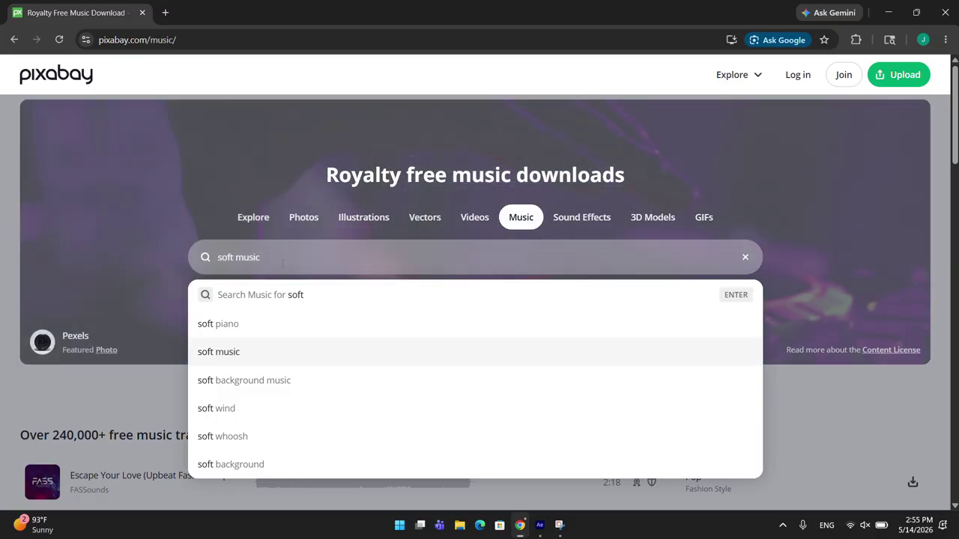
pyautogui.press('Return')
pyautogui.scroll(-3, 391, 263)
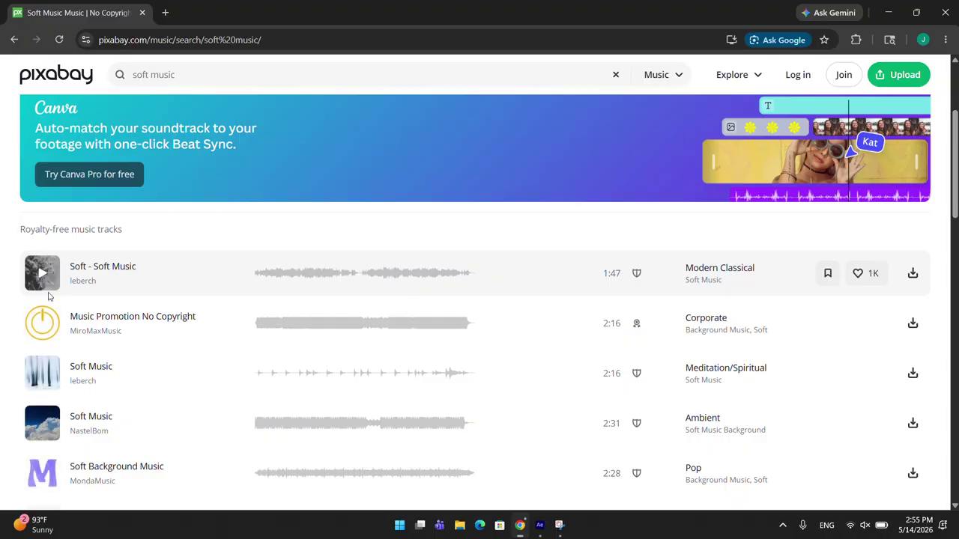
# - Unmute the computer's sound at a low volume and listen to the "Soft - Soft Music" track
pyautogui.click(865, 524)
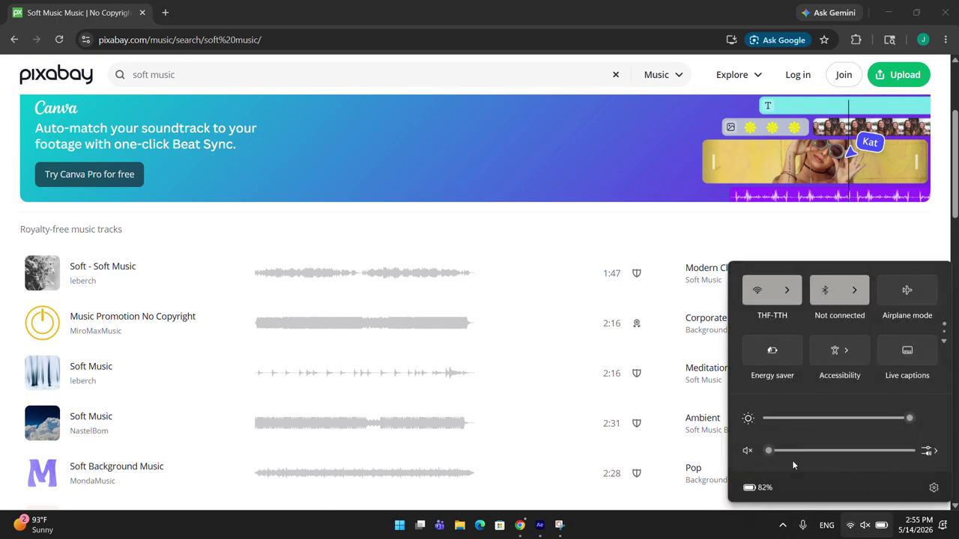
pyautogui.click(784, 450)
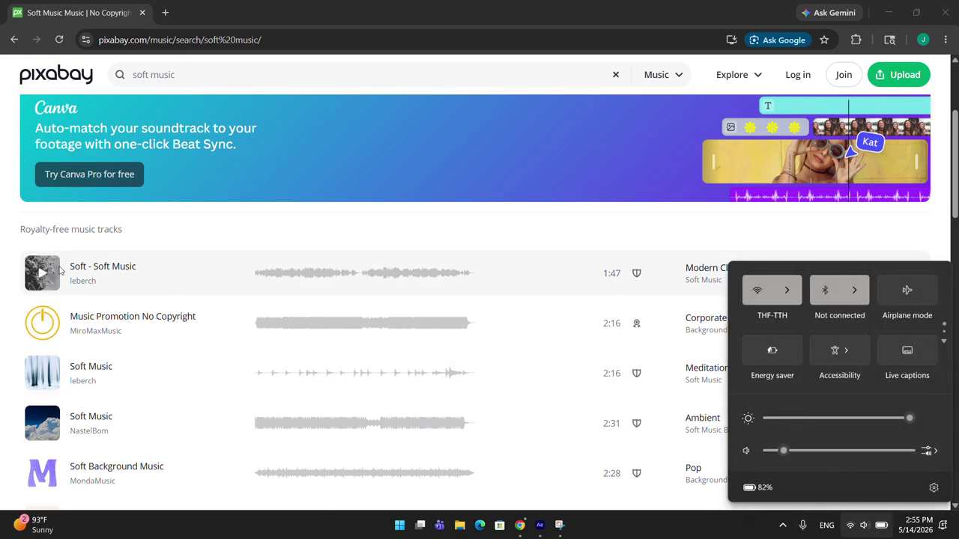
pyautogui.click(42, 275)
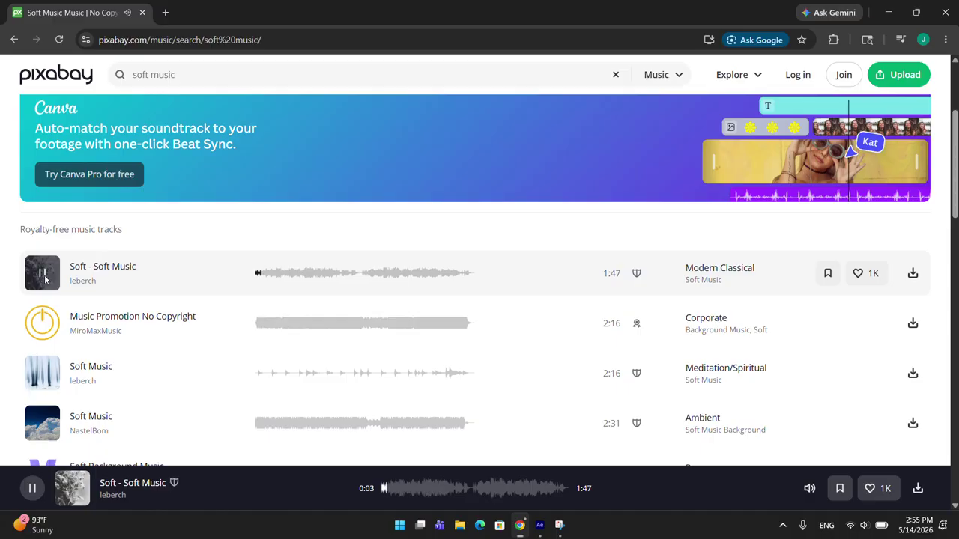
pyautogui.click(862, 529)
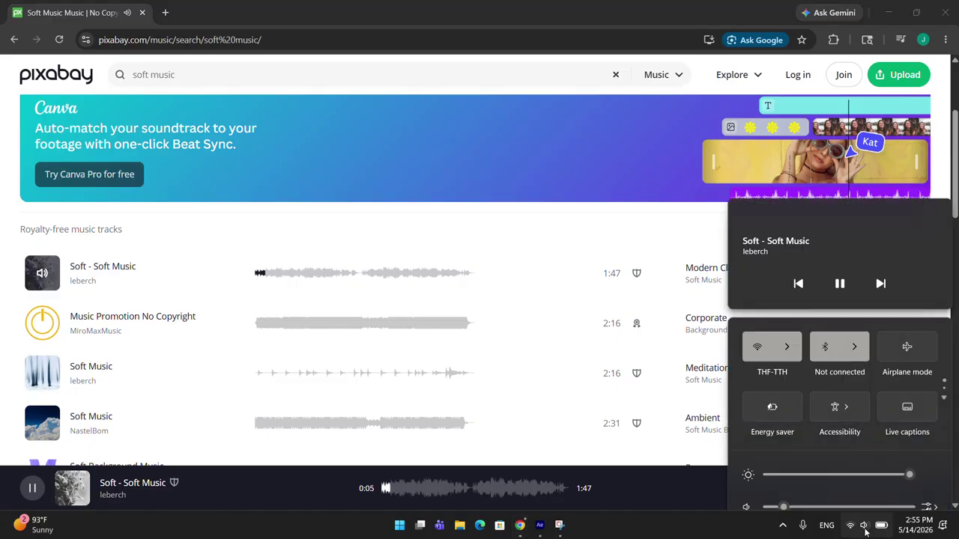
pyautogui.click(654, 7)
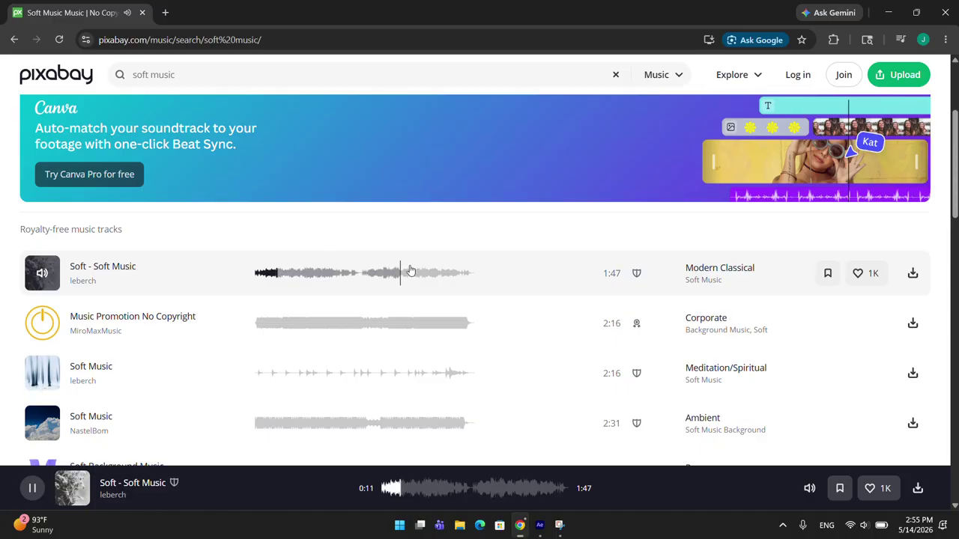
# - Stop the playback, download the "Soft - Soft Music" track and return to After Effects
pyautogui.click(42, 272)
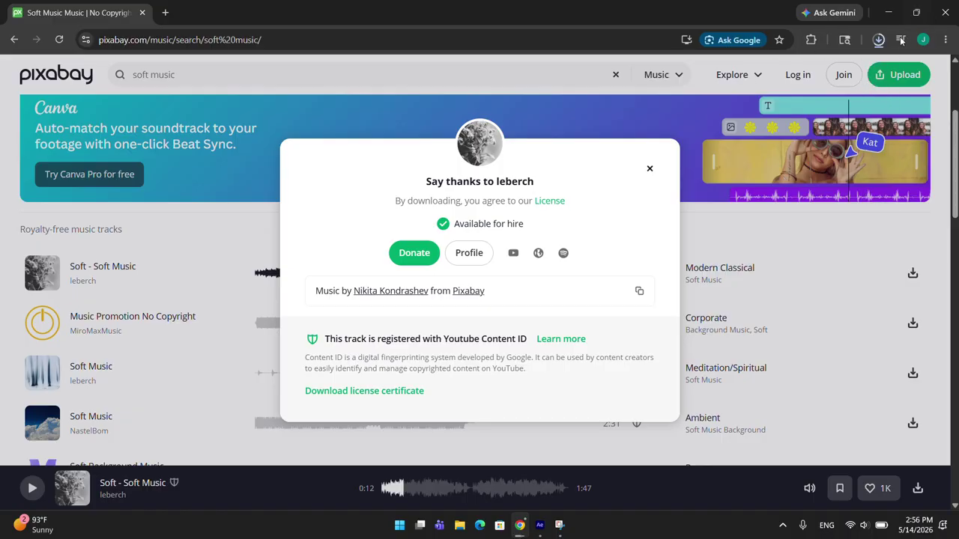
pyautogui.click(650, 168)
pyautogui.click(540, 525)
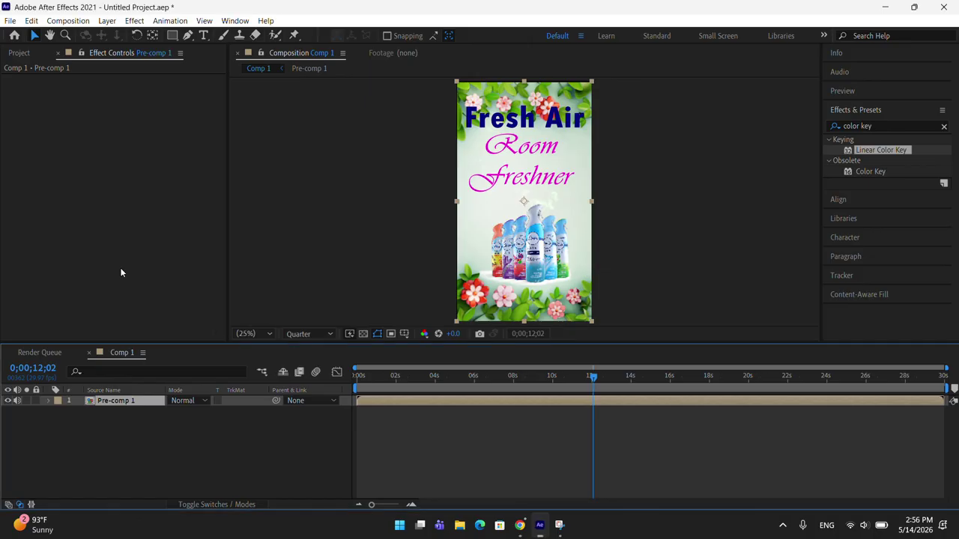
# - Import the downloaded leberch-soft-soft-music-522730 file from the Downloads folder into the project as footage
pyautogui.click(19, 54)
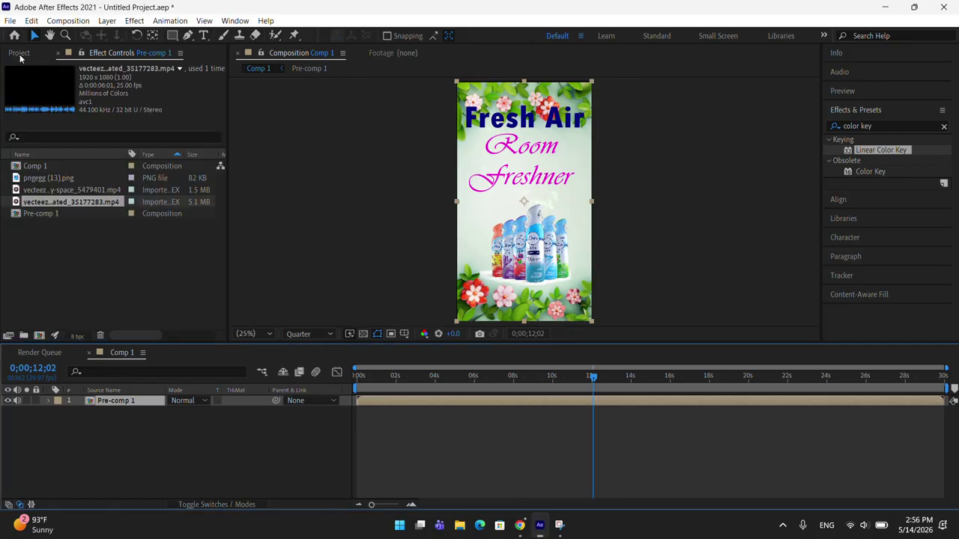
pyautogui.click(105, 248)
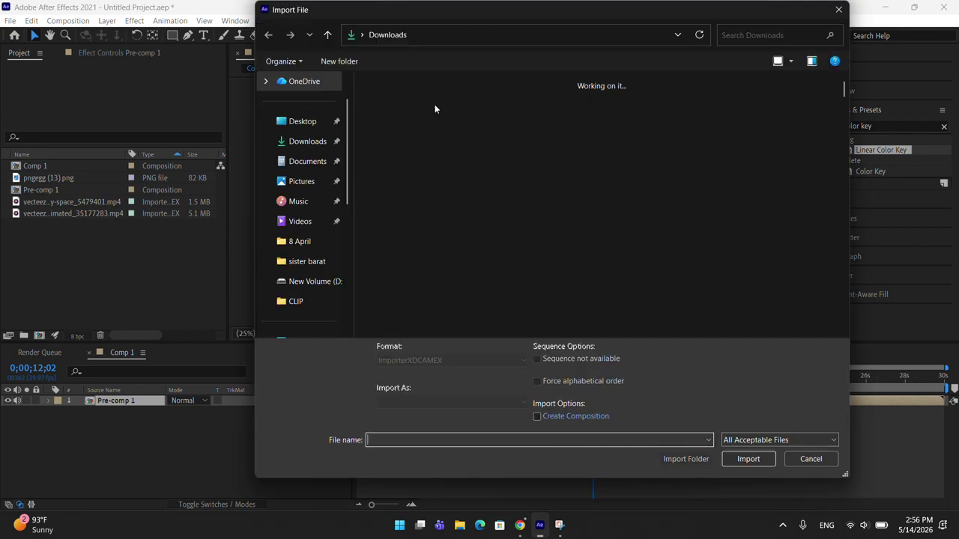
pyautogui.click(431, 169)
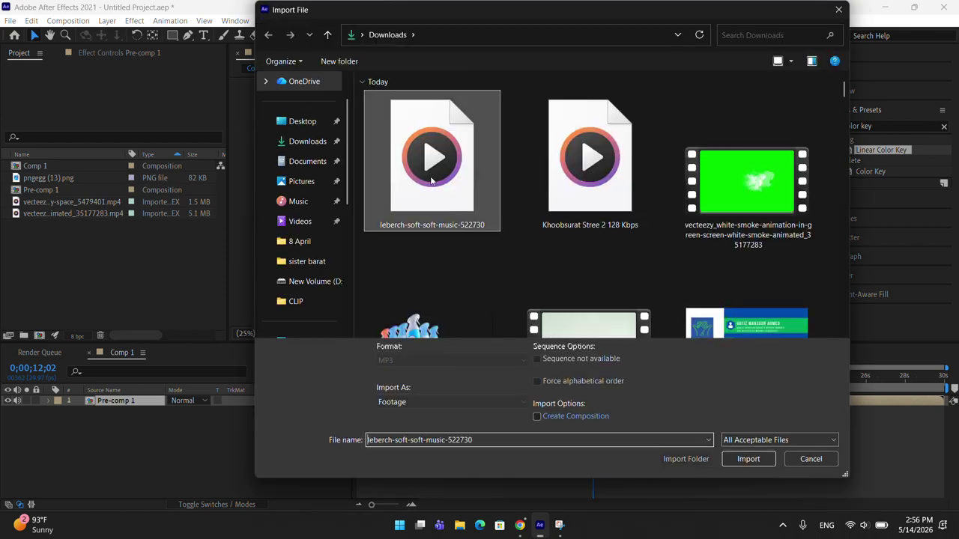
pyautogui.click(750, 459)
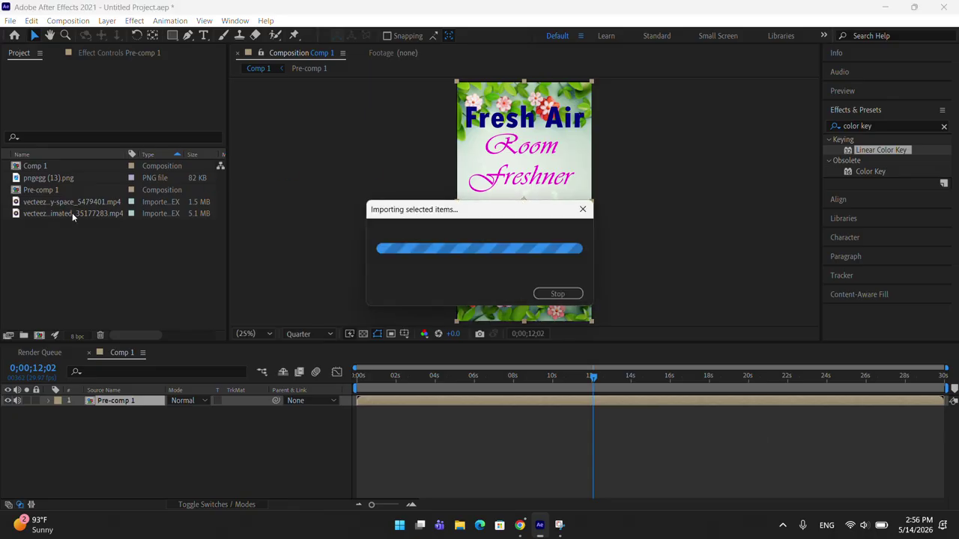
# - Add the soft music MP3 to the Comp 1 timeline below the pre-composed layer, starting at 0 s
pyautogui.moveTo(56, 182); pyautogui.dragTo(389, 427)
pyautogui.moveTo(454, 413); pyautogui.dragTo(421, 417)
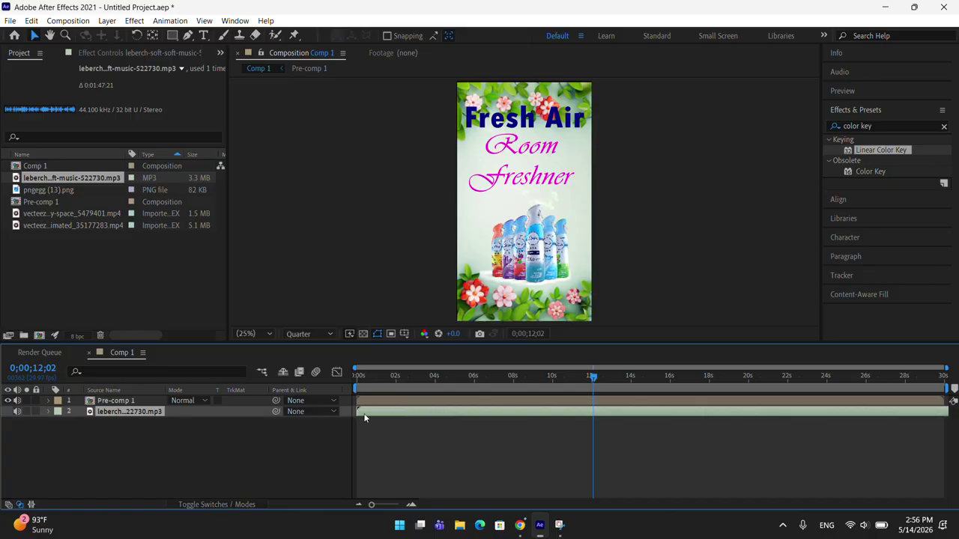
pyautogui.moveTo(360, 412); pyautogui.dragTo(418, 420)
# - Expand the music layer's audio properties and display its waveform
pyautogui.click(48, 412)
pyautogui.click(59, 423)
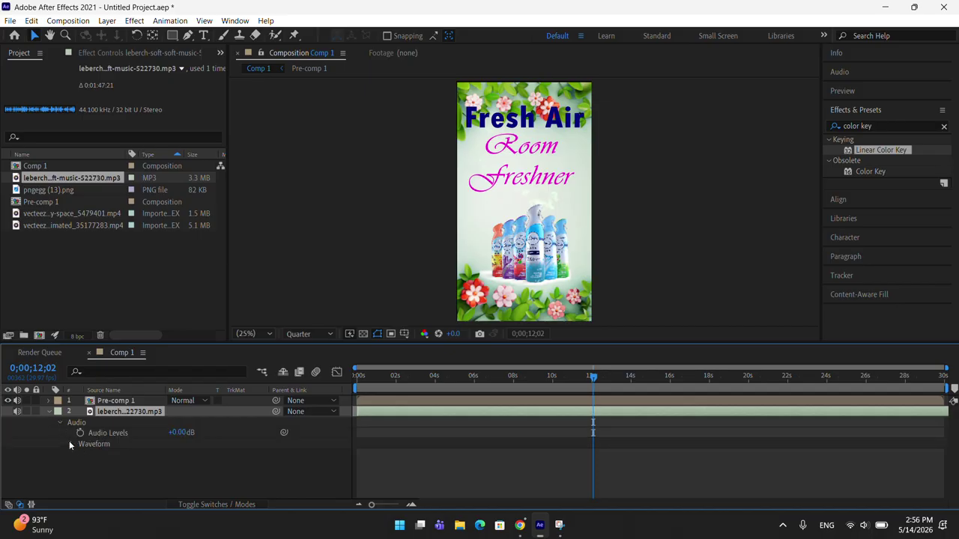
pyautogui.click(69, 443)
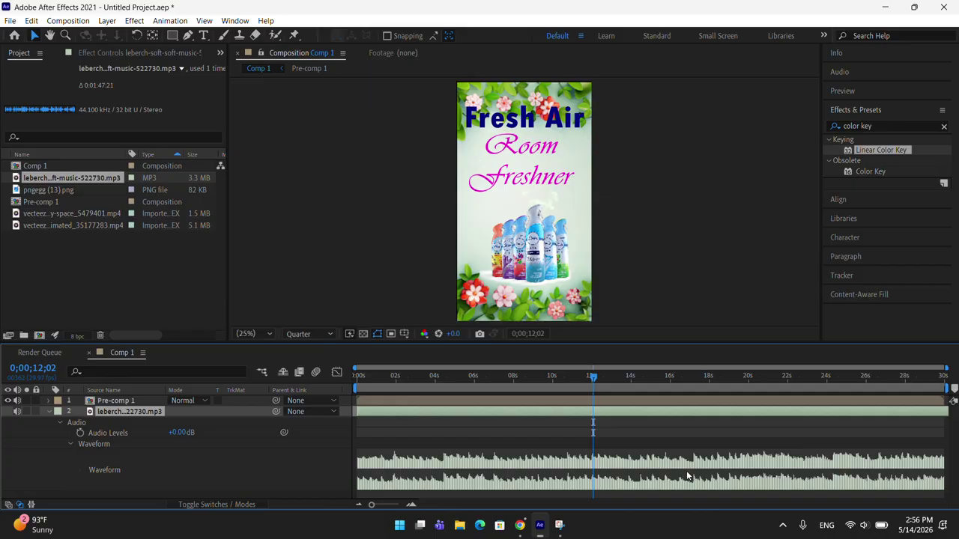
# - Collapse the music layer's waveform, return to 0 s and raise the system volume slightly
pyautogui.click(70, 445)
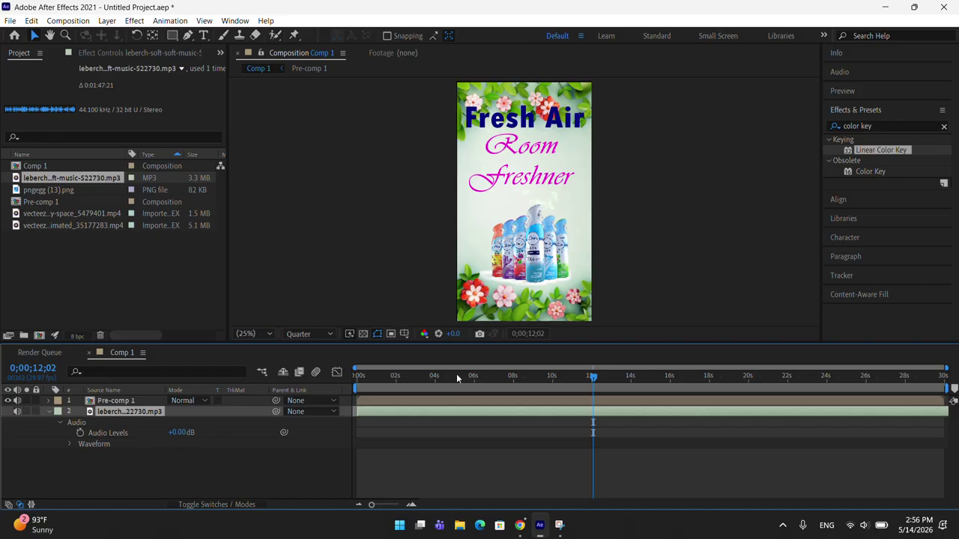
pyautogui.press('Home')
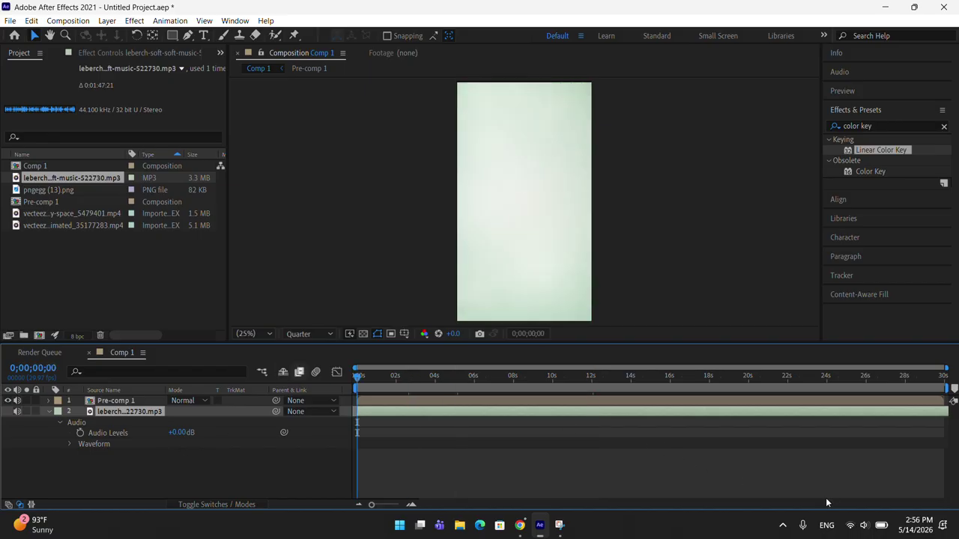
pyautogui.click(865, 525)
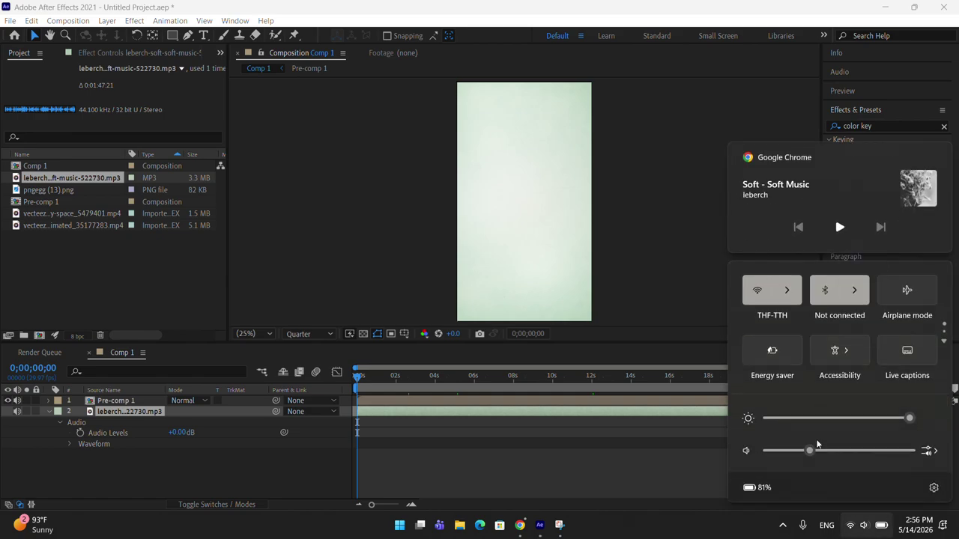
pyautogui.click(817, 450)
pyautogui.click(644, 453)
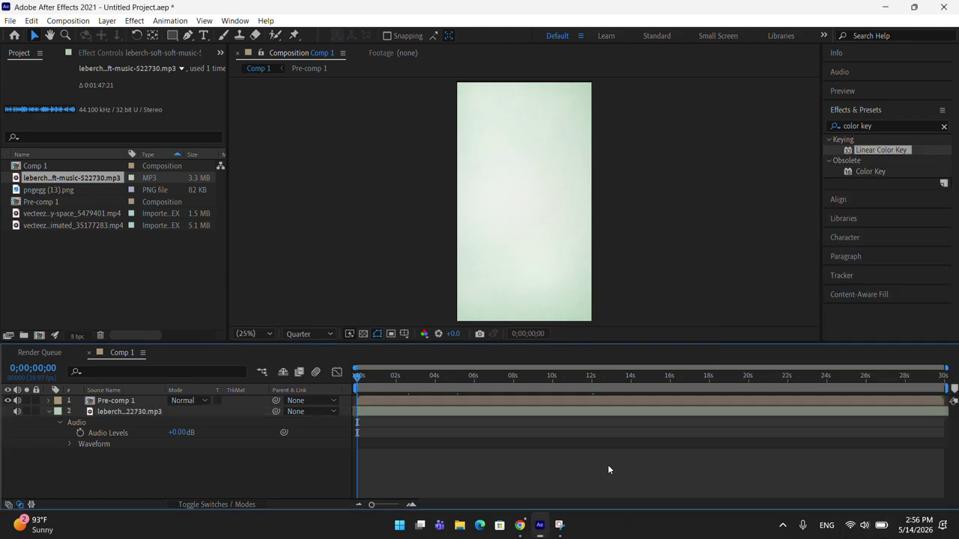
# - Preview Comp 1 with the soft music from the start and scrub the current time to about 4 s
pyautogui.press('space')
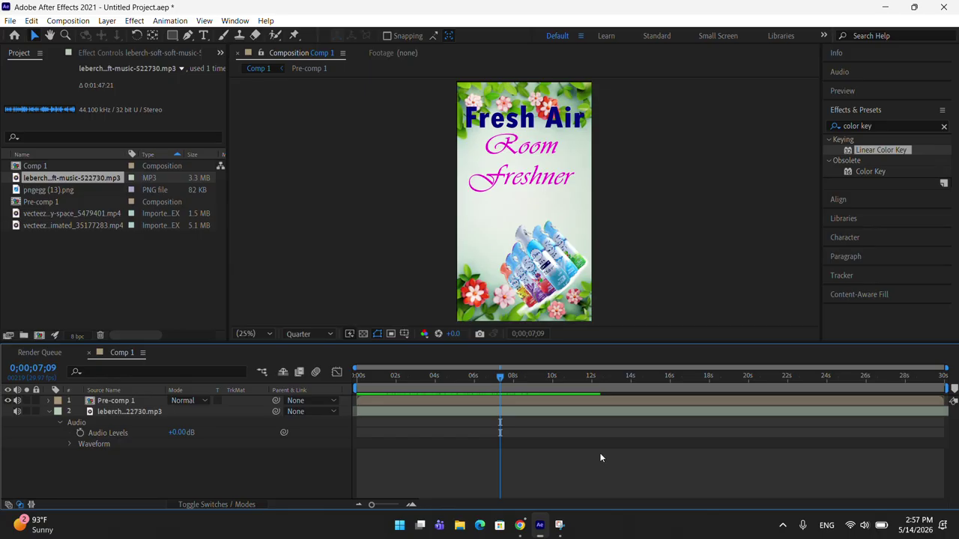
pyautogui.press('space')
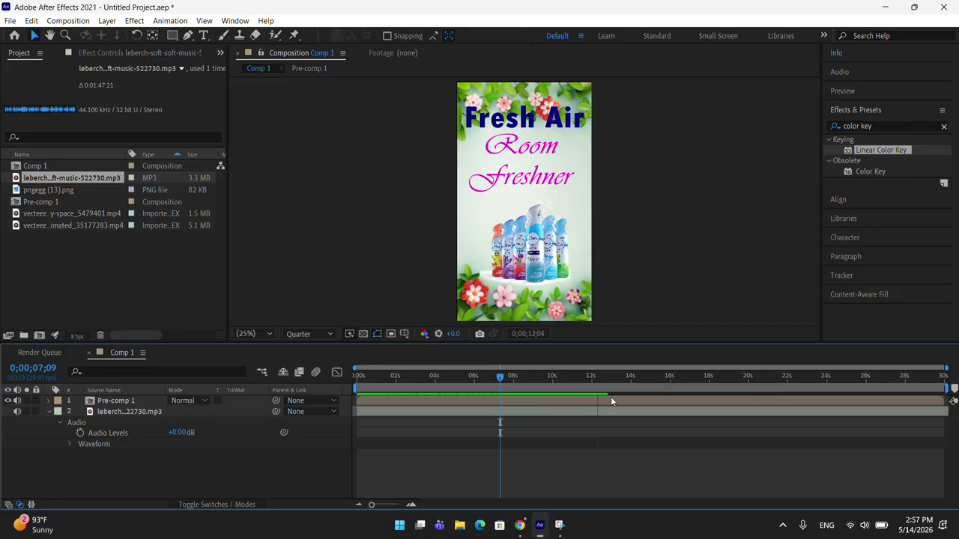
pyautogui.press('space')
pyautogui.press('Home')
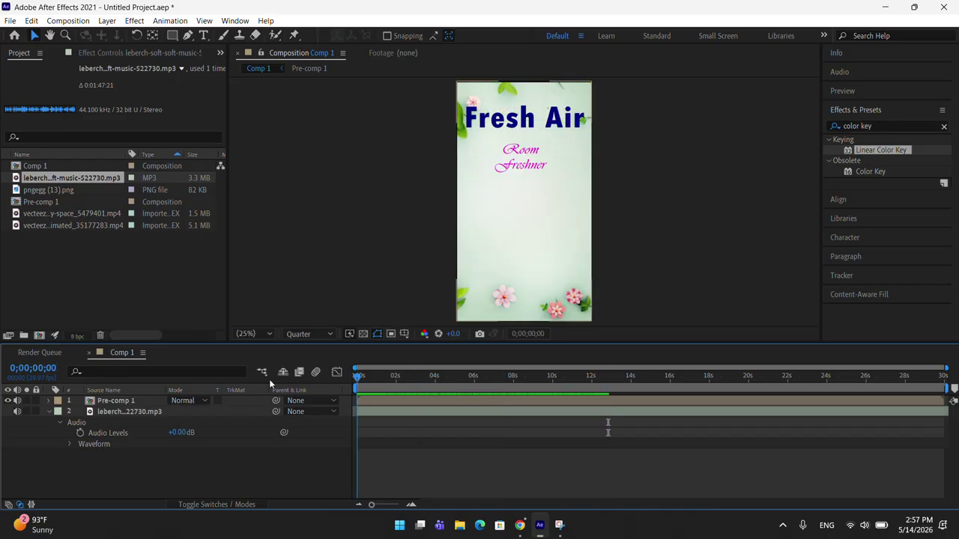
pyautogui.press('space')
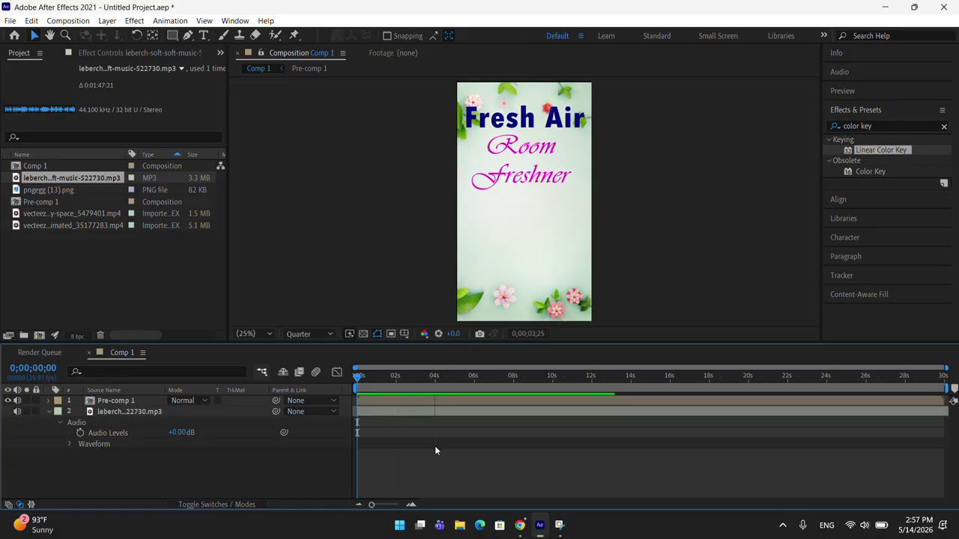
pyautogui.click(461, 378)
pyautogui.moveTo(428, 378)
pyautogui.mouseDown()
pyautogui.moveTo(357, 384)
pyautogui.moveTo(442, 386)
pyautogui.mouseUp()
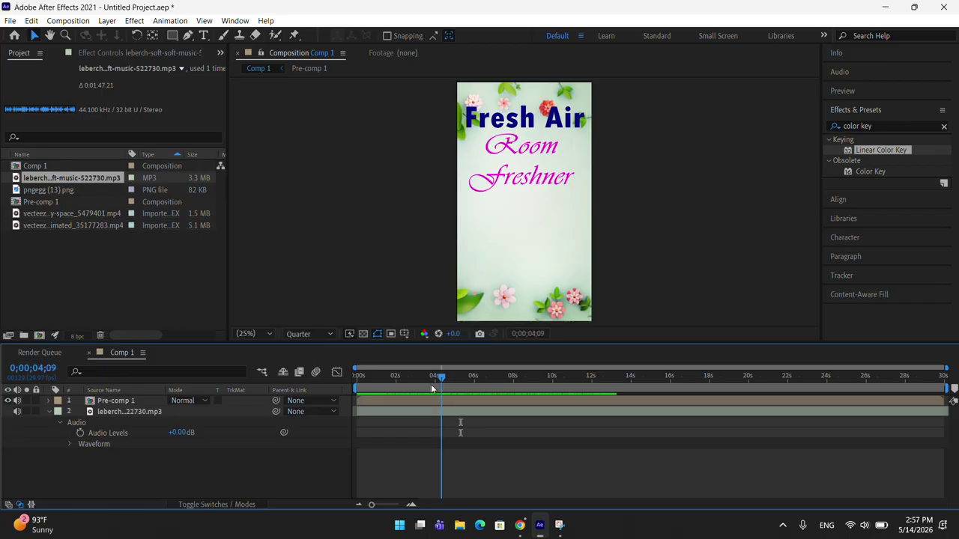
# - Switch to Pixabay in Chrome and change the search category from Music to Sound Effects
pyautogui.click(519, 524)
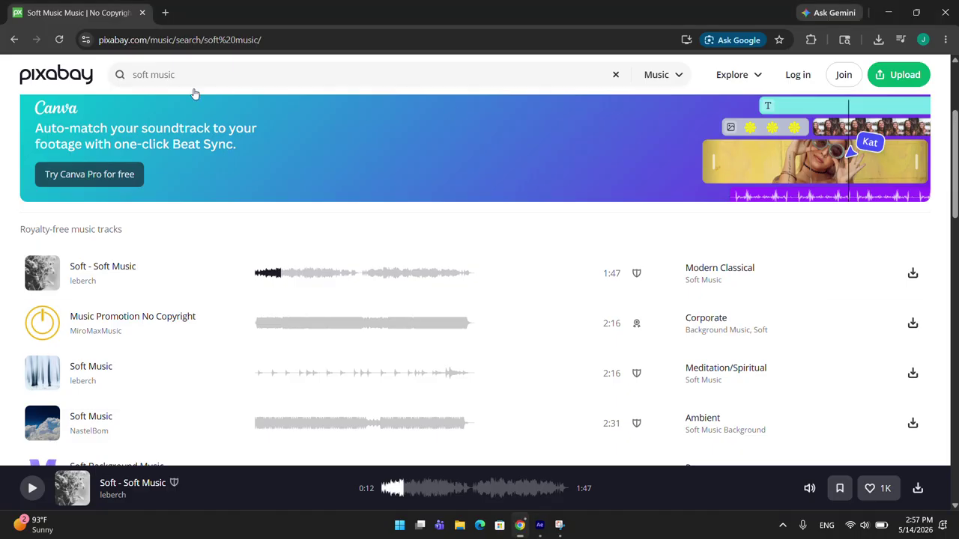
pyautogui.click(240, 75)
pyautogui.tripleClick(241, 75)
pyautogui.click(655, 75)
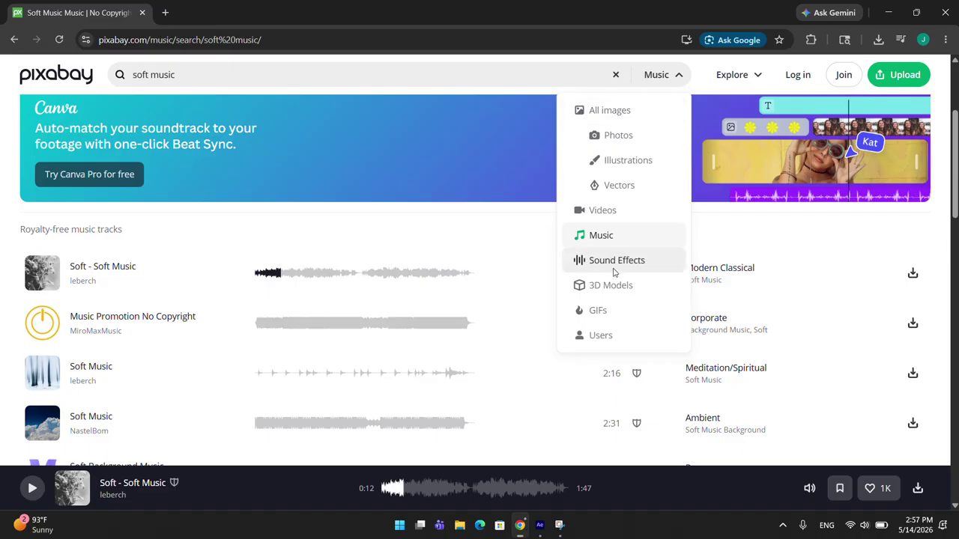
pyautogui.click(614, 262)
# - Replace the search term and search the sound effects for the suggested word "spray"
pyautogui.tripleClick(215, 72)
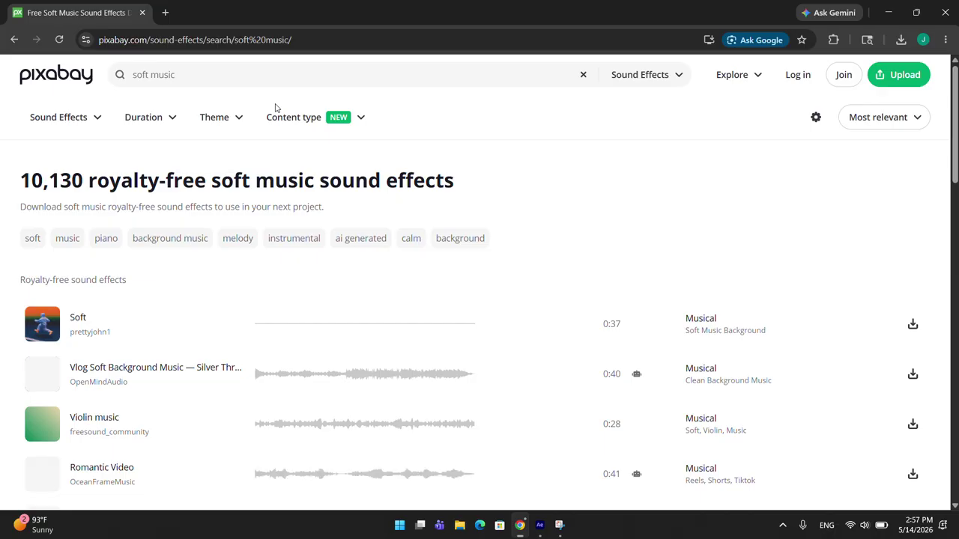
pyautogui.click(204, 74)
pyautogui.hotkey('ctrl', 'a')
pyautogui.write('s')
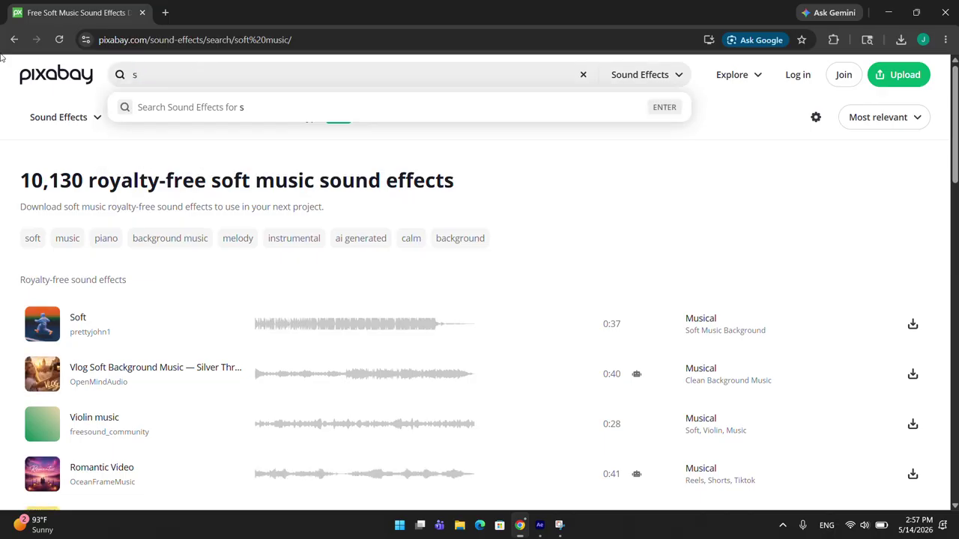
pyautogui.write('p')
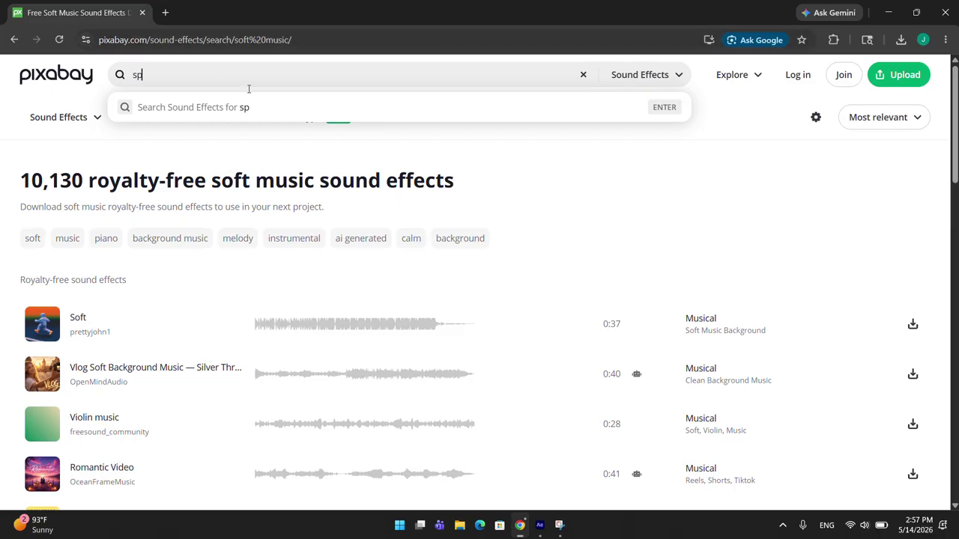
pyautogui.write('re')
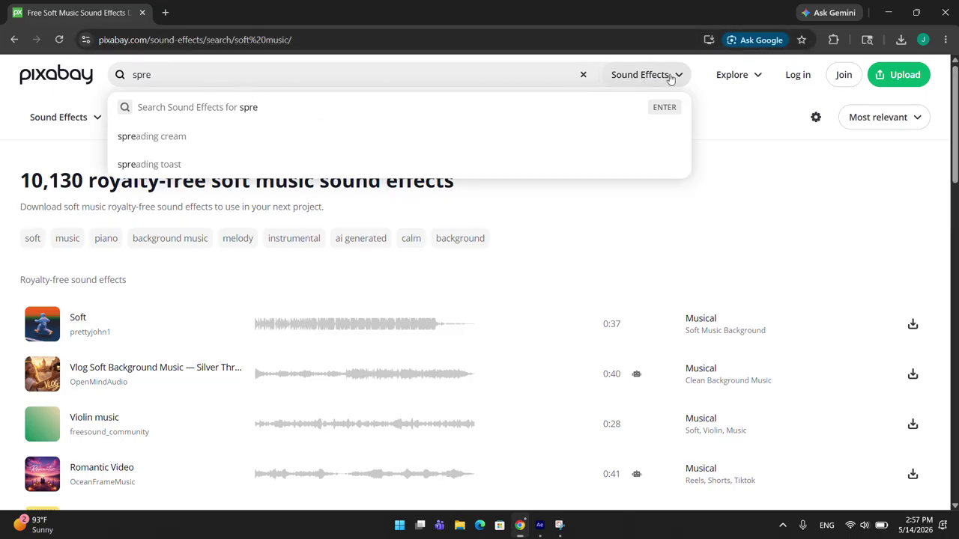
pyautogui.click(583, 75)
pyautogui.write('spr')
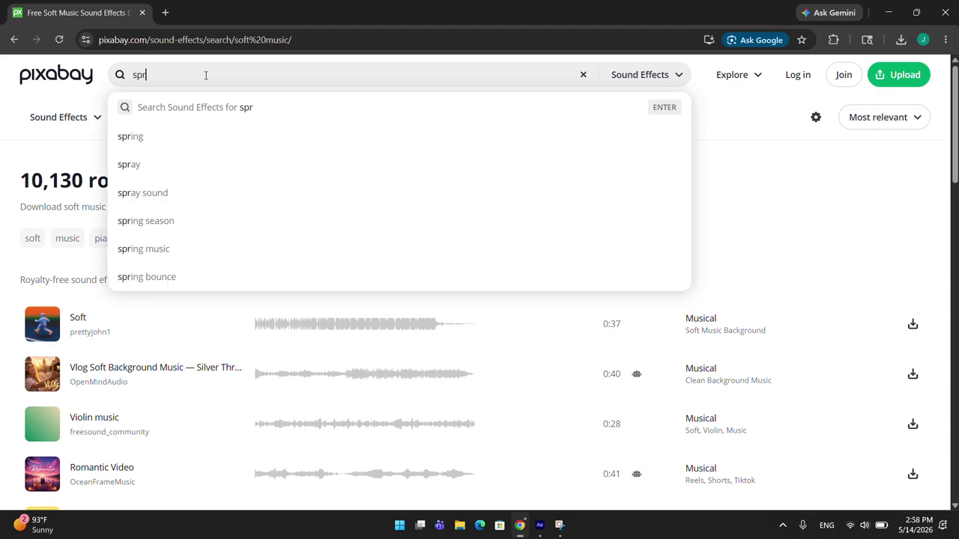
pyautogui.click(131, 164)
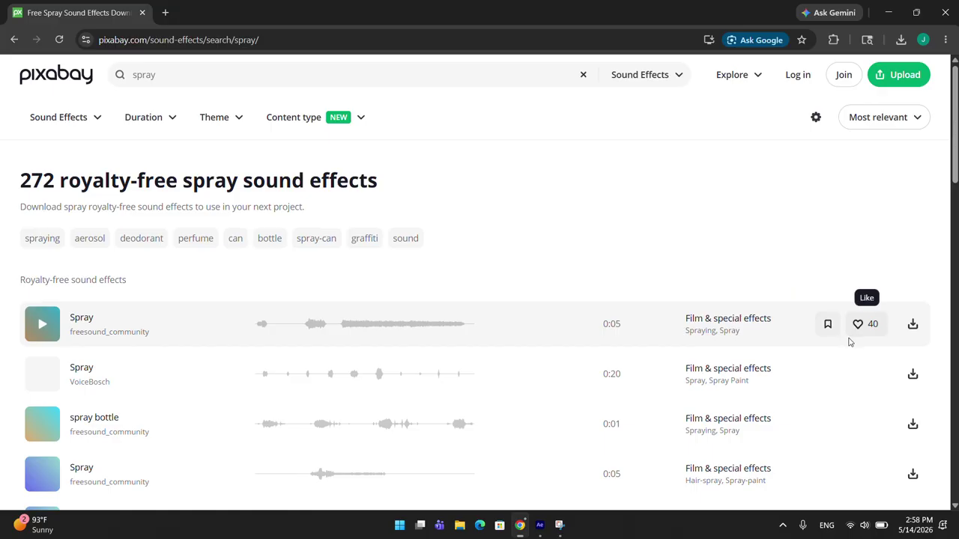
# - Lower the system volume slightly and listen to the first "Spray" and the "spray bottle" sound effects
pyautogui.click(860, 527)
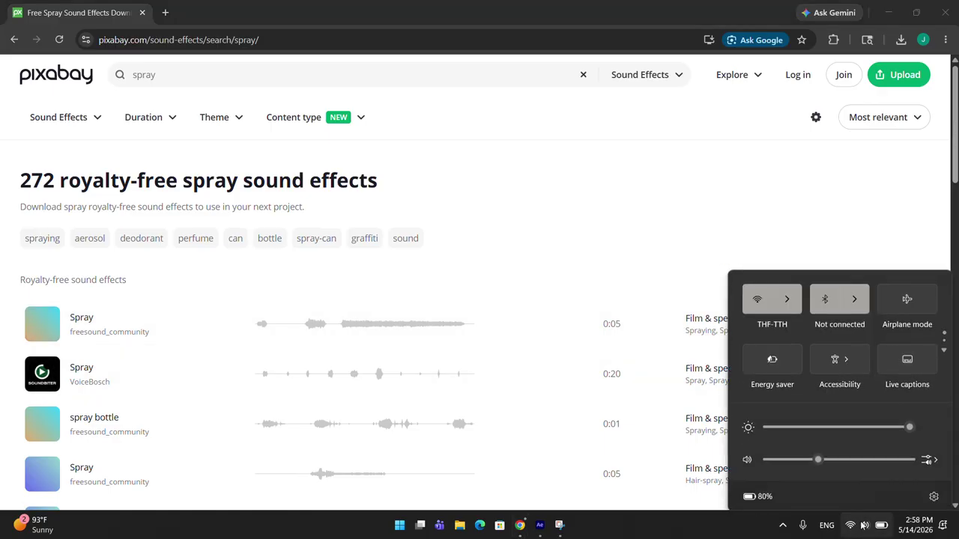
pyautogui.click(803, 451)
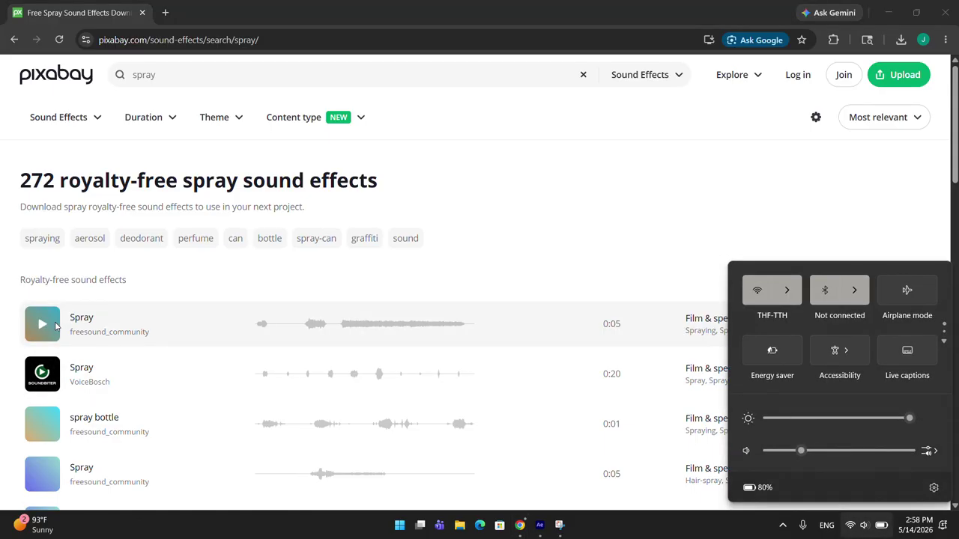
pyautogui.click(42, 324)
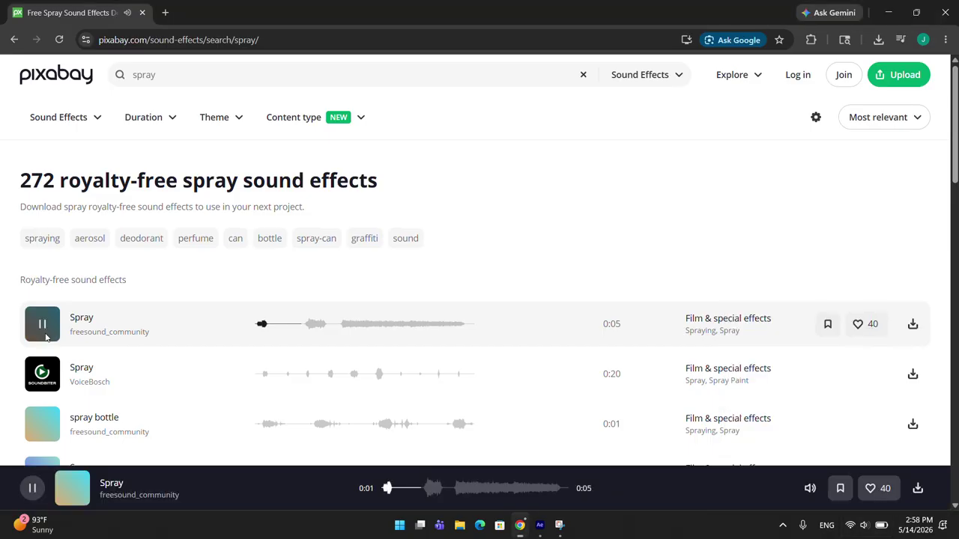
pyautogui.click(42, 424)
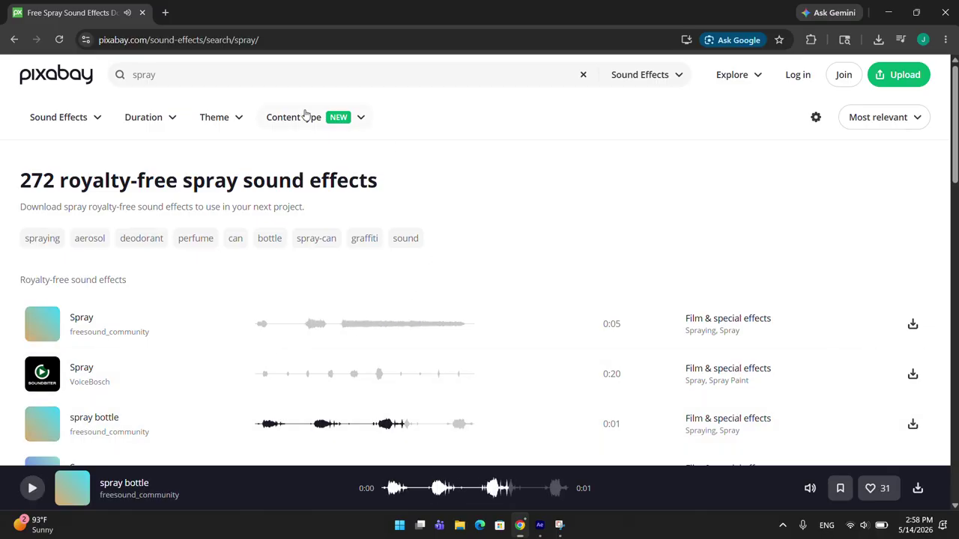
pyautogui.click(124, 80)
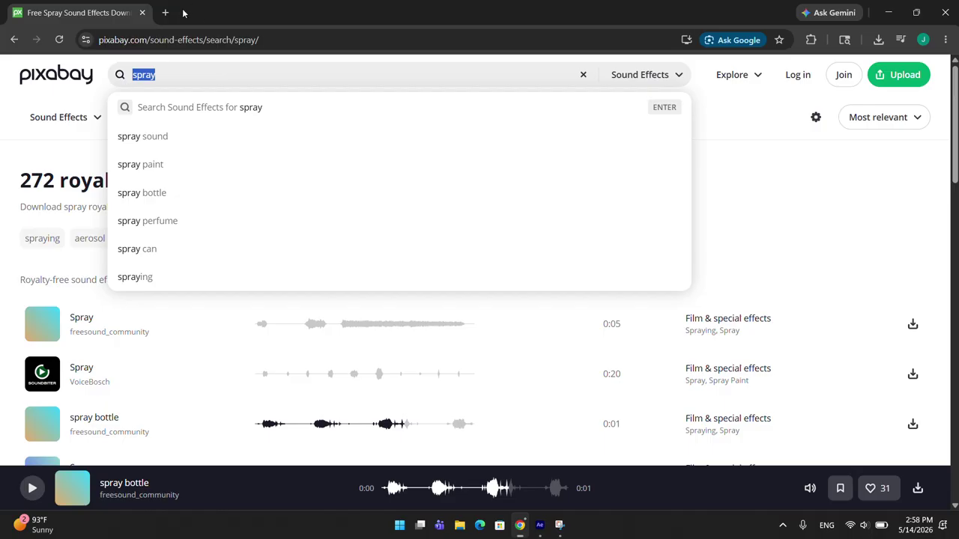
# - Return to After Effects, move the current time to 0 s and open Pre-comp 1 from the Comp 1 timeline
pyautogui.click(538, 528)
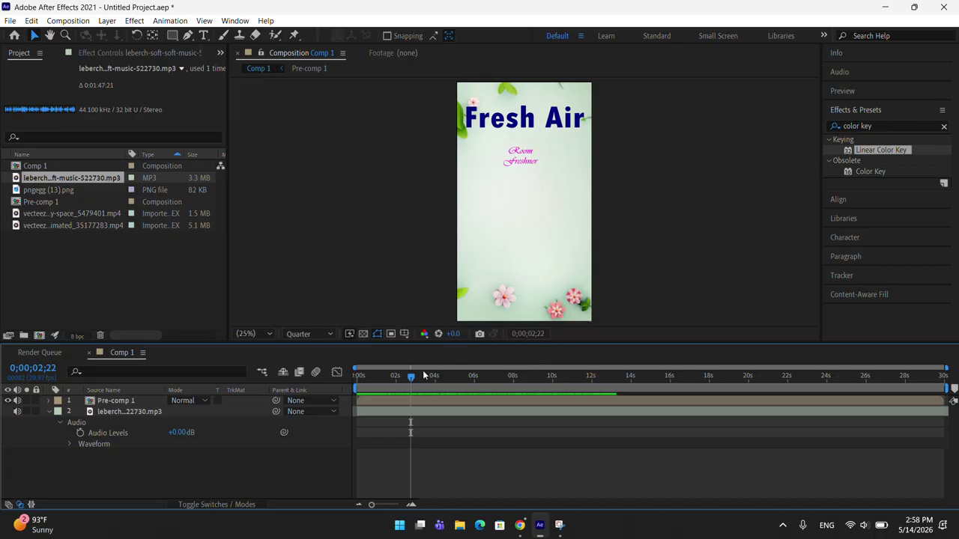
pyautogui.moveTo(411, 378); pyautogui.dragTo(354, 396)
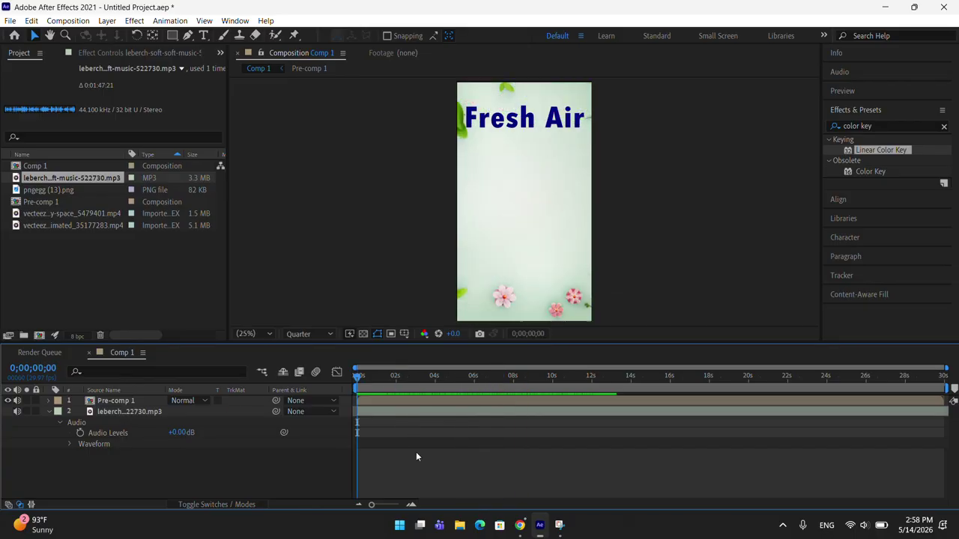
pyautogui.doubleClick(556, 403)
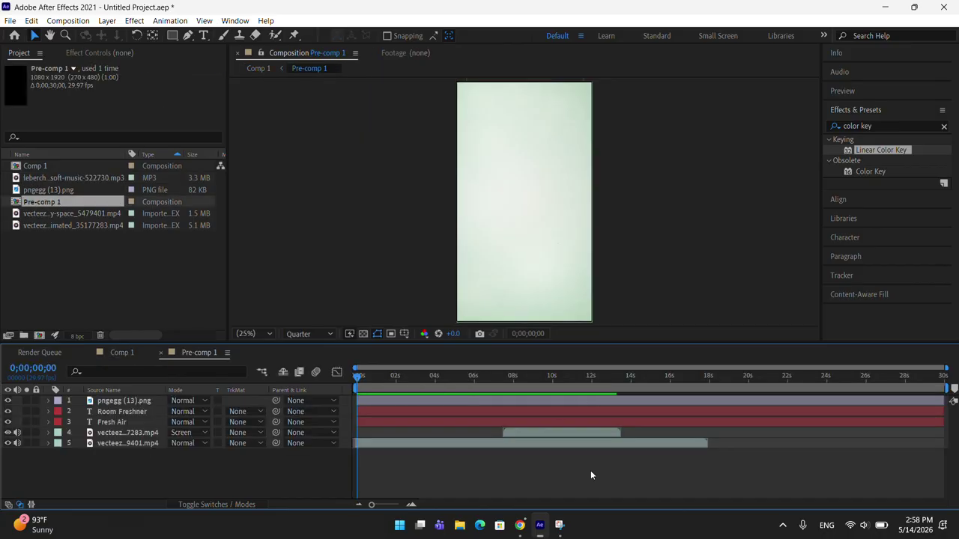